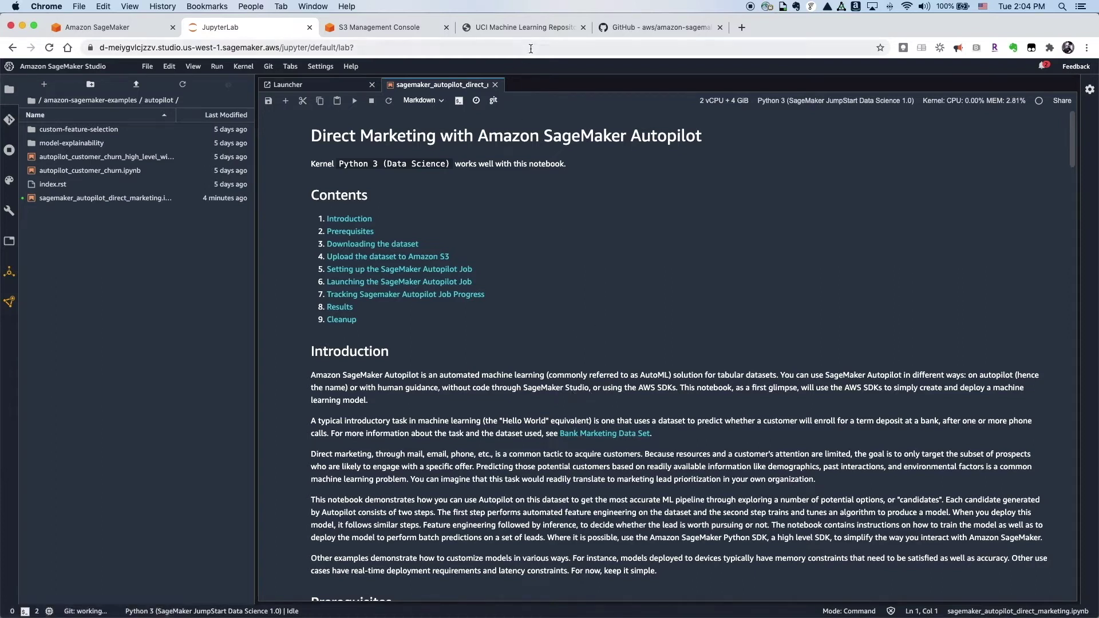
Step: Check the Bank Marketing Data Set description, then go back to the Autopilot notebook
click(536, 29)
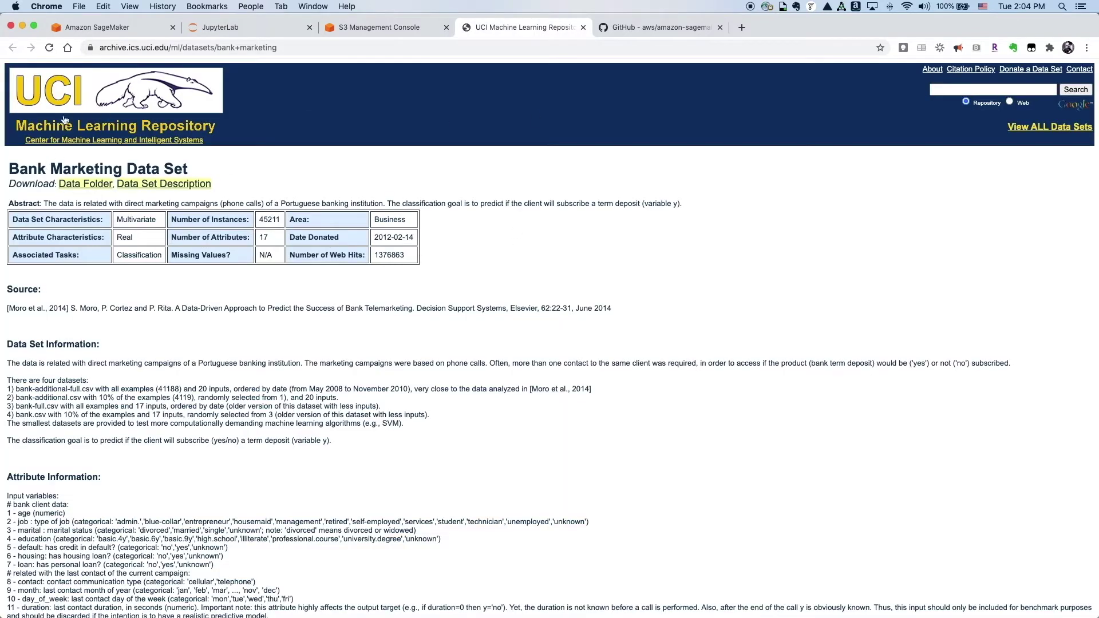
click(250, 23)
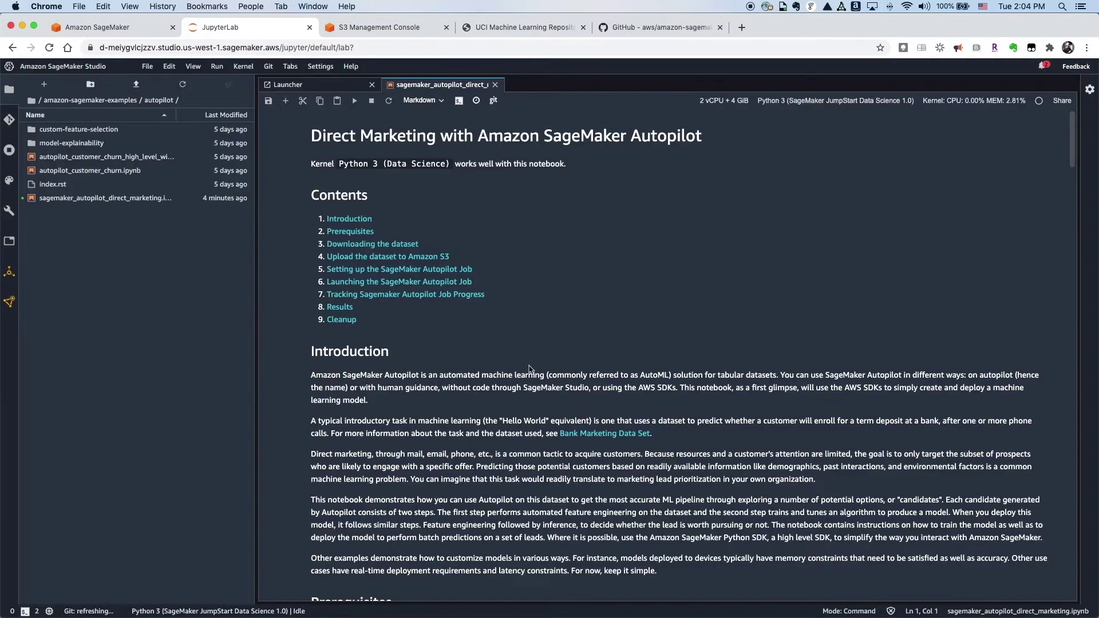
scroll(566, 458, down, 2)
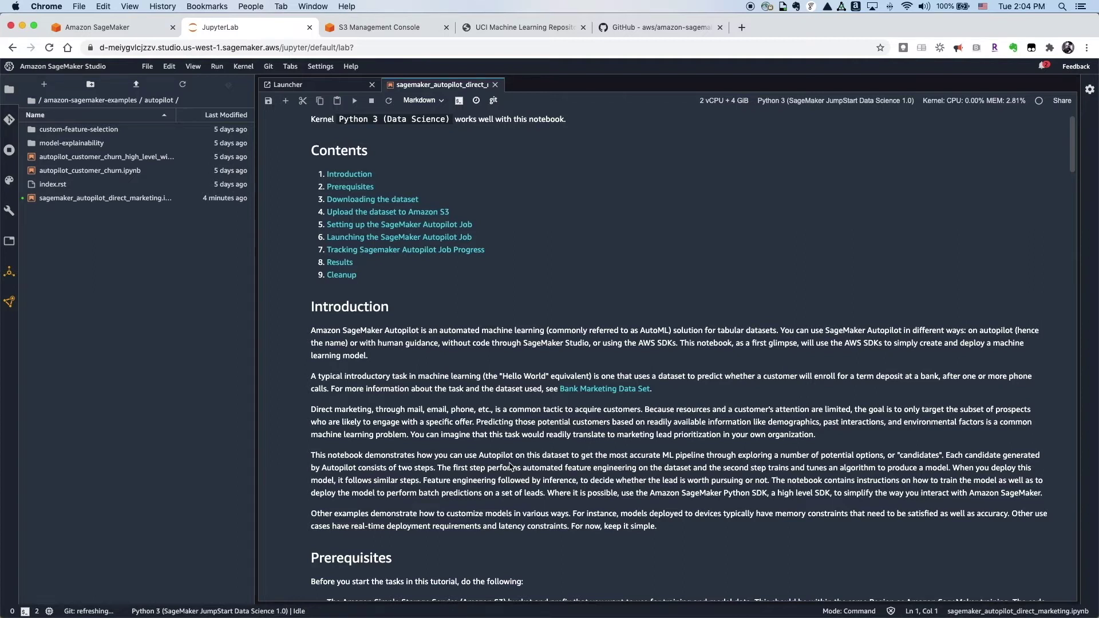
Step: Run the session/bucket/role setup cell and the cell that downloads and unzips bank-additional.zip
scroll(628, 483, down, 6)
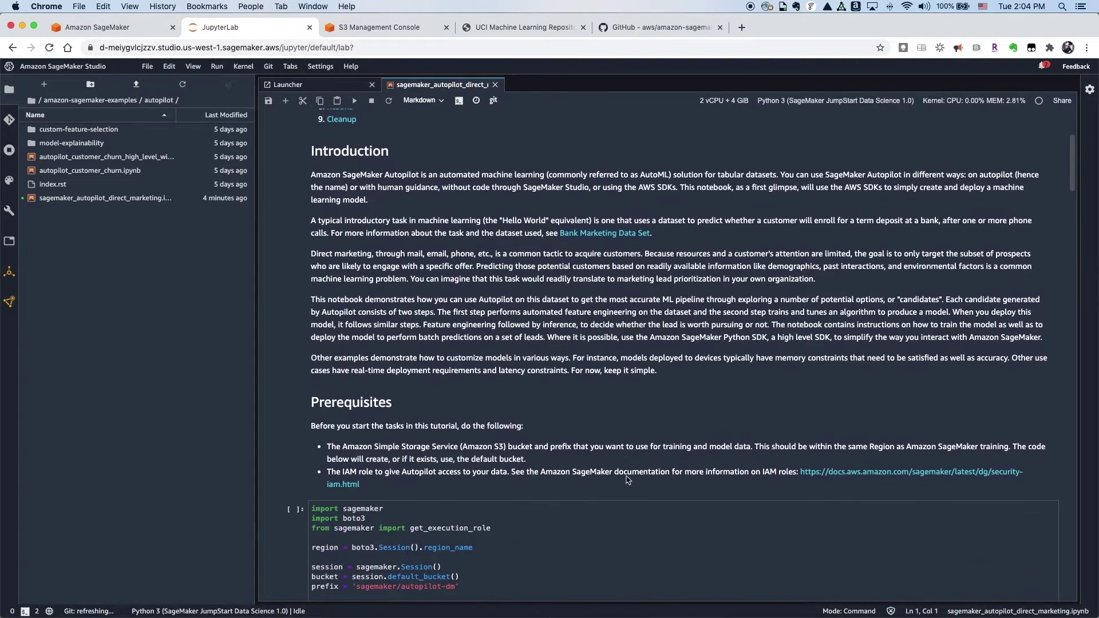
click(651, 441)
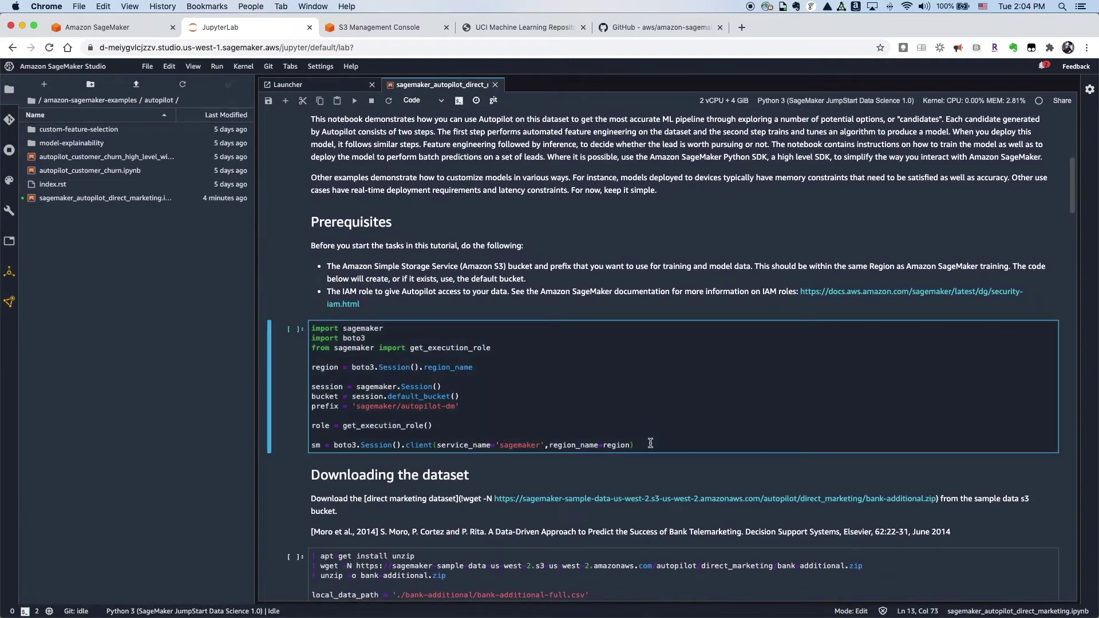
key(shift+Return)
scroll(653, 452, down, 2)
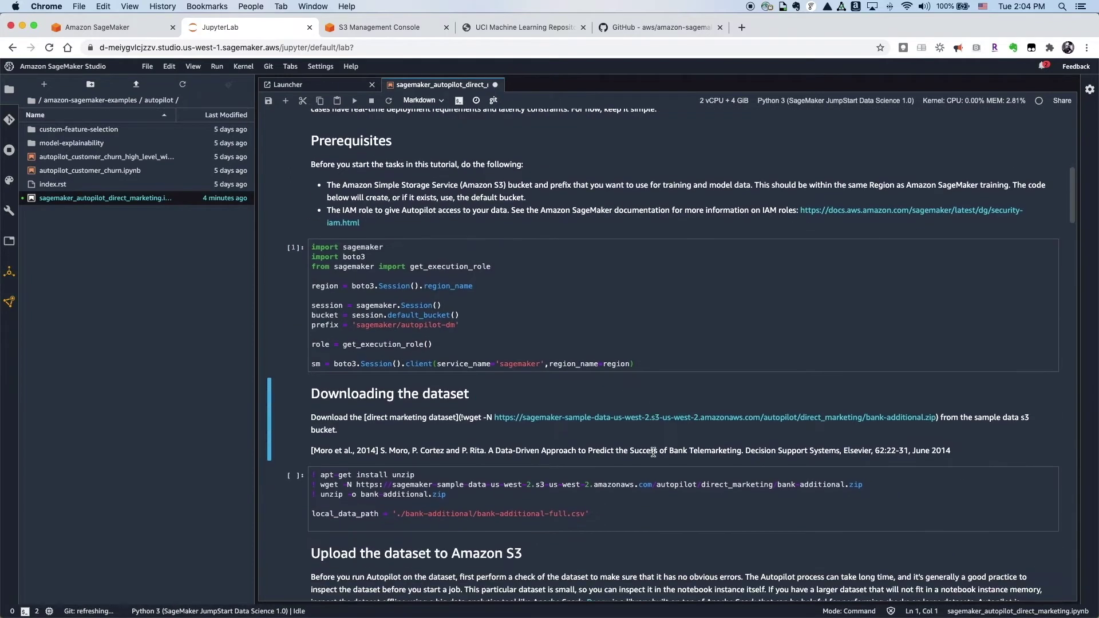
scroll(653, 452, down, 1)
click(616, 497)
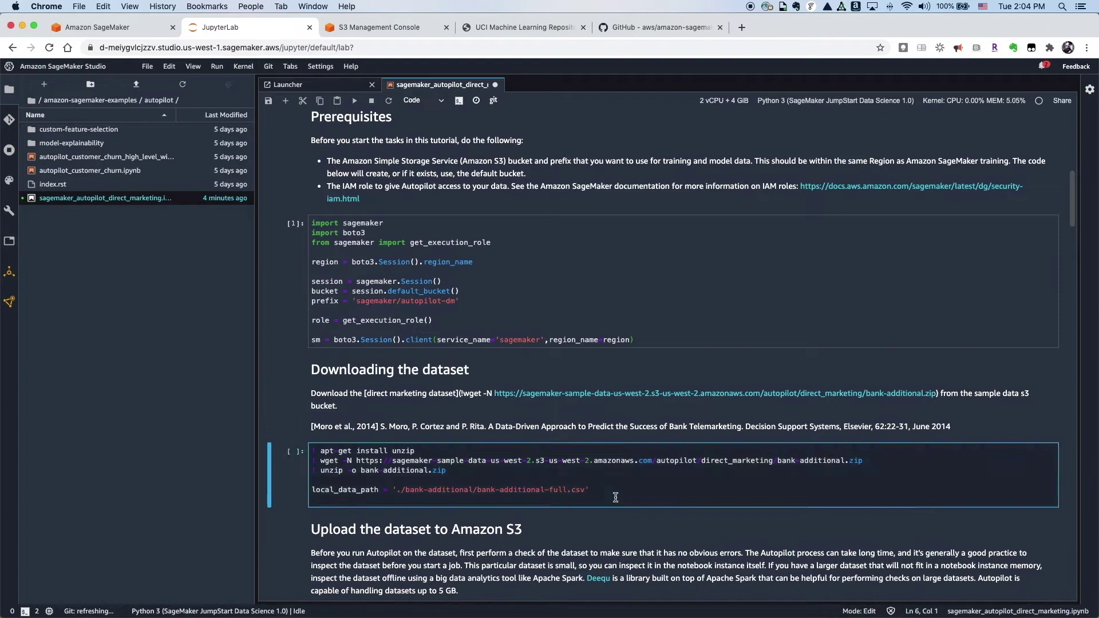
key(shift+Return)
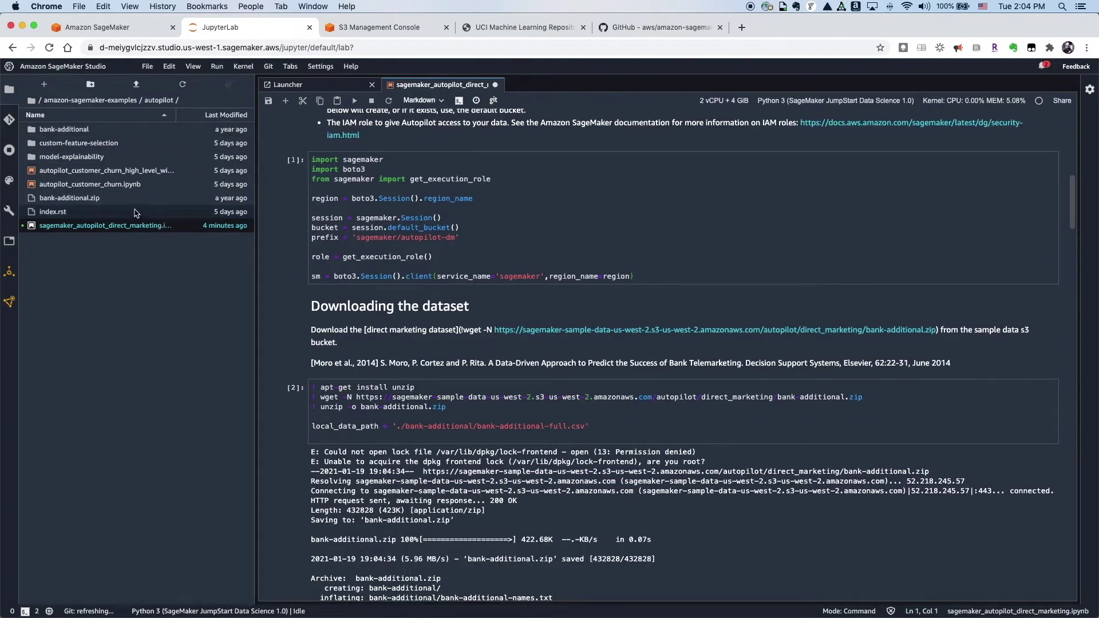
Step: Load the dataset into pandas, showing 41188 rows × 21 columns
scroll(515, 412, down, 10)
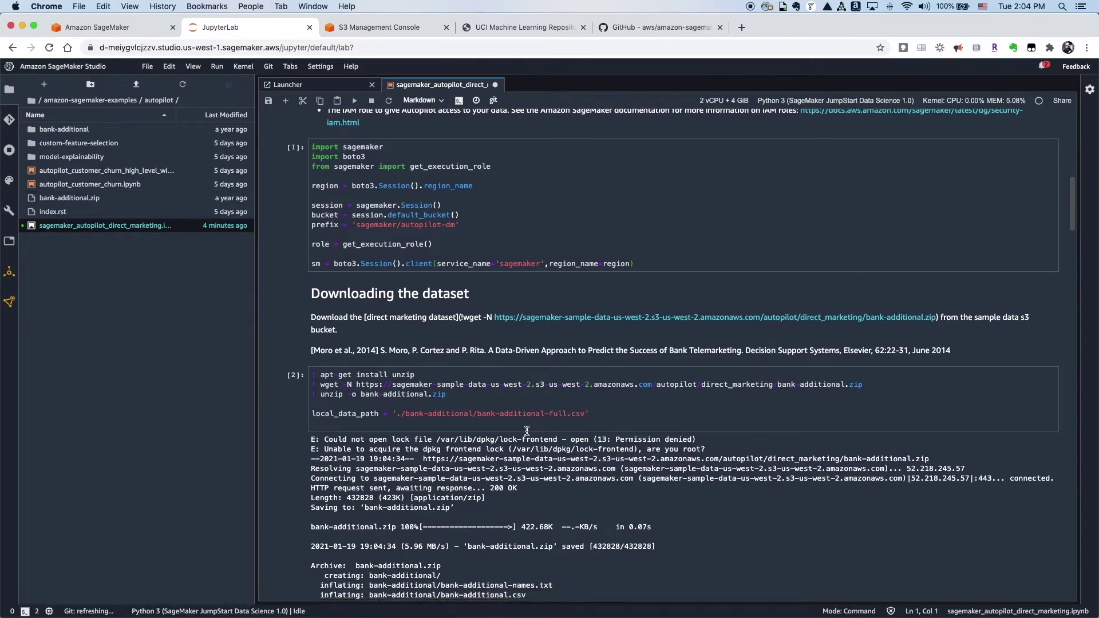
click(531, 404)
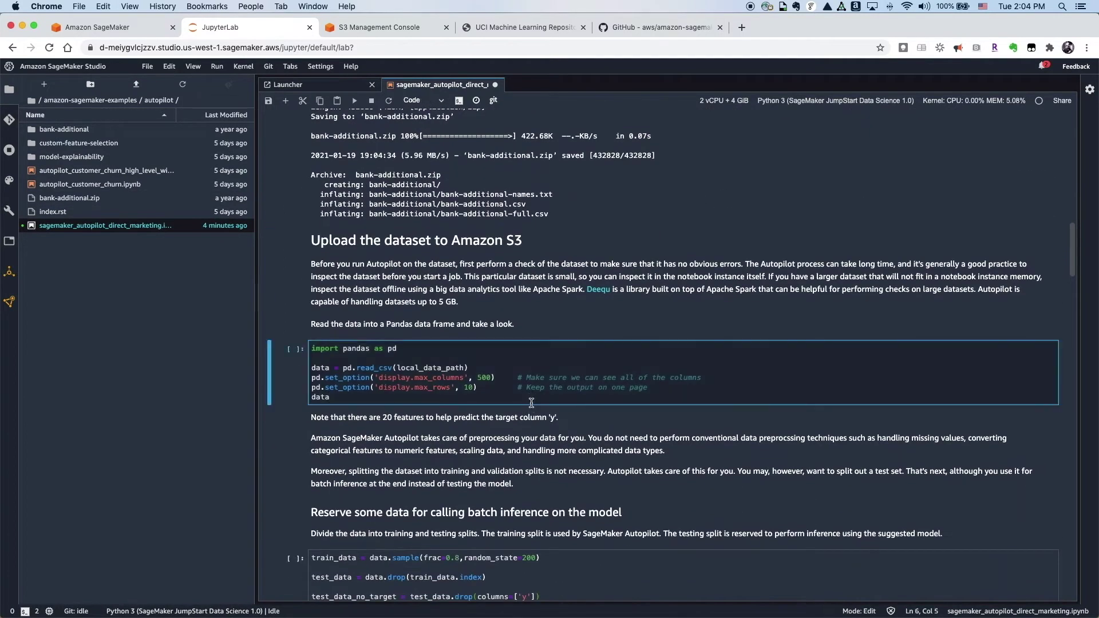
key(shift+Return)
scroll(410, 334, down, 2)
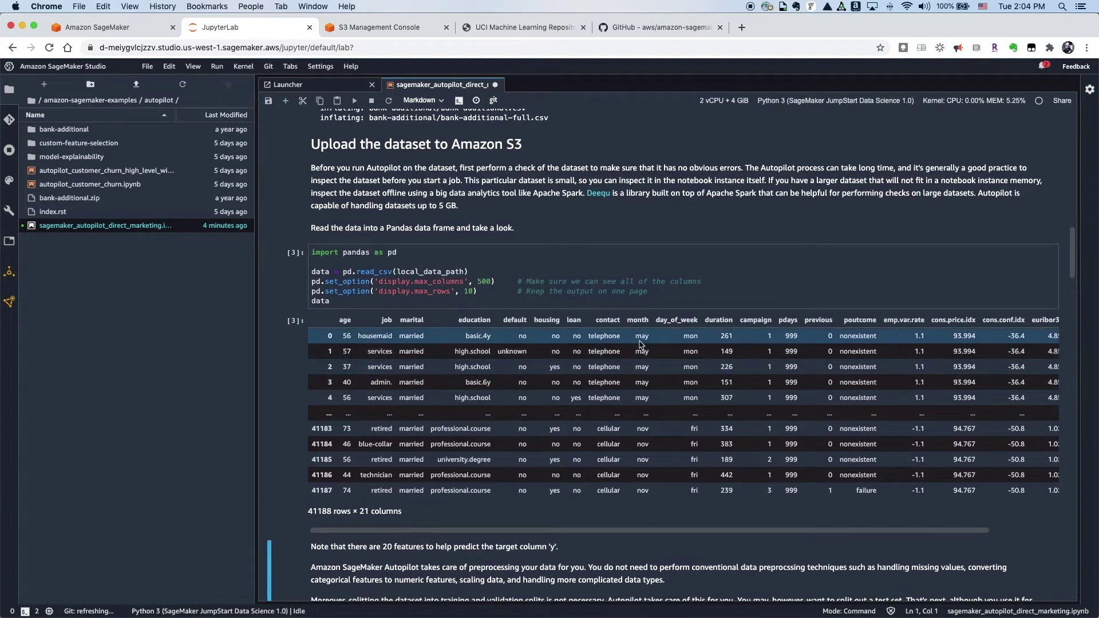
Step: Check the y column, then split the data: 80% train (random_state 200), test, test without y
scroll(824, 385, right, 2)
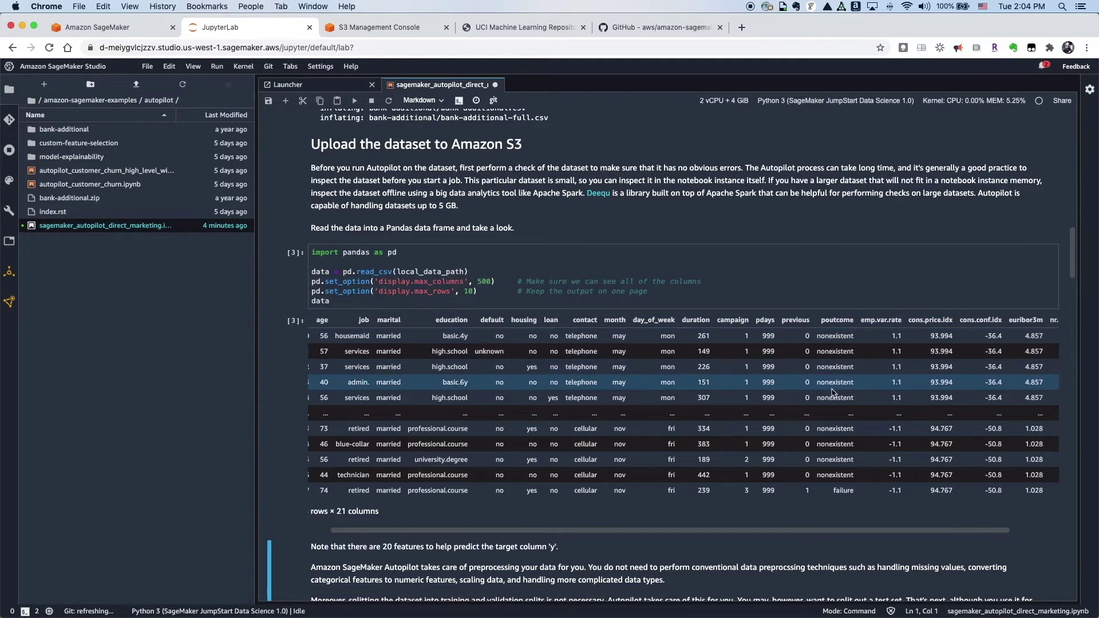
scroll(833, 393, right, 4)
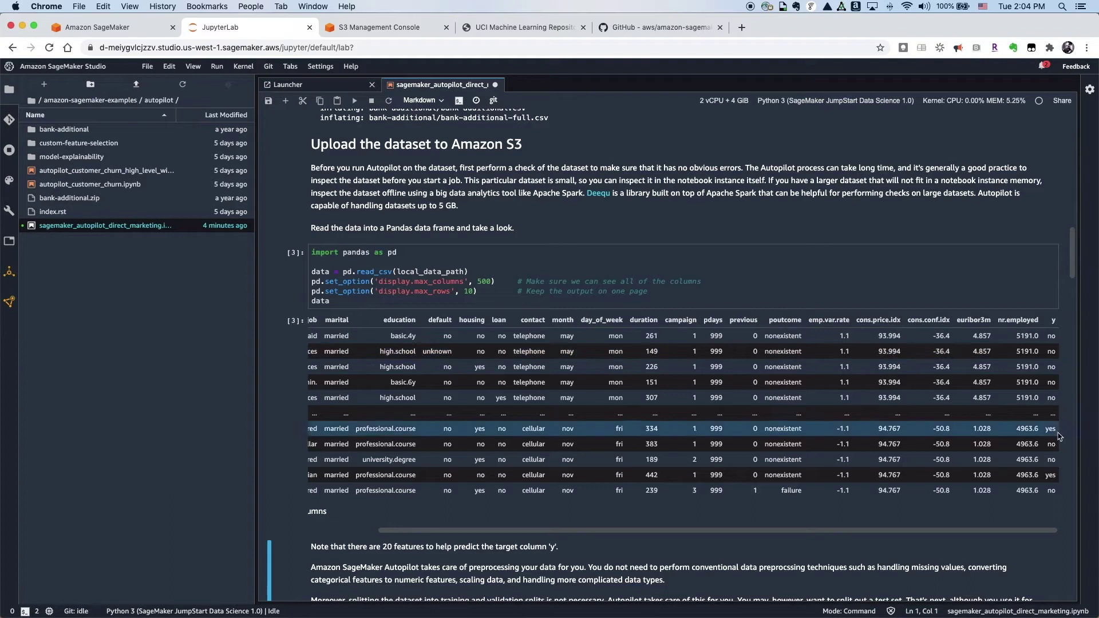
scroll(1055, 455, down, 2)
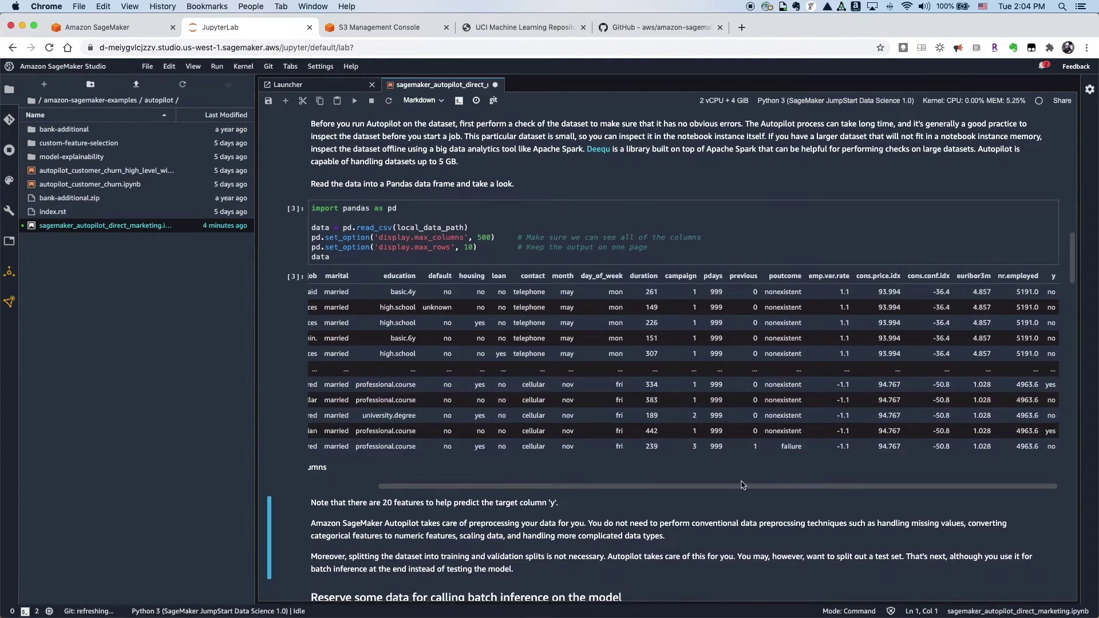
scroll(744, 485, down, 4)
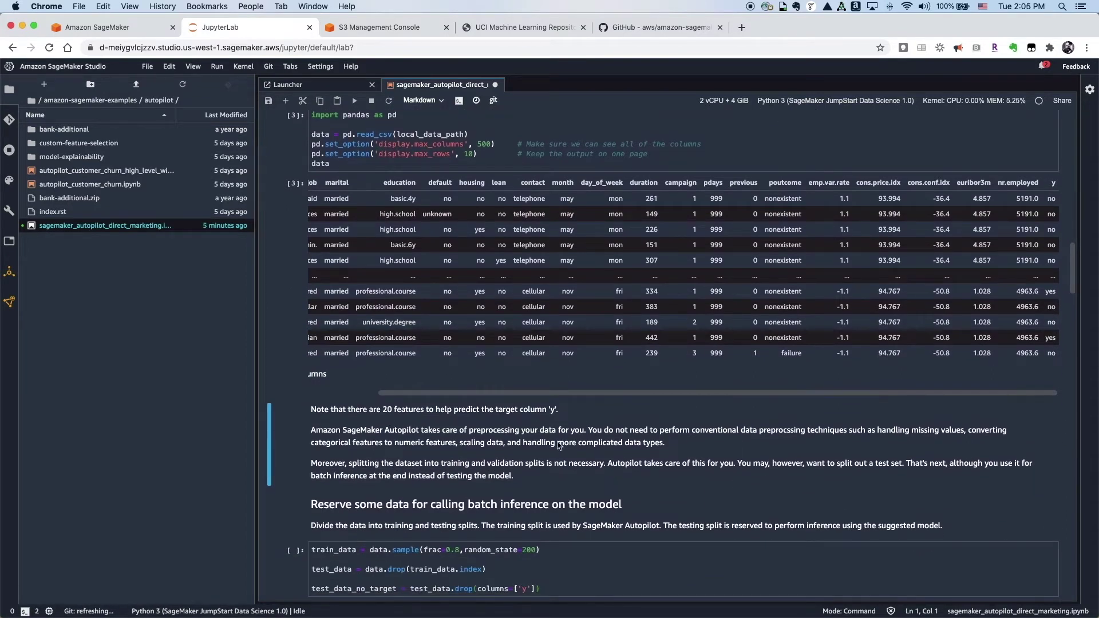
scroll(555, 446, down, 8)
scroll(559, 445, down, 1)
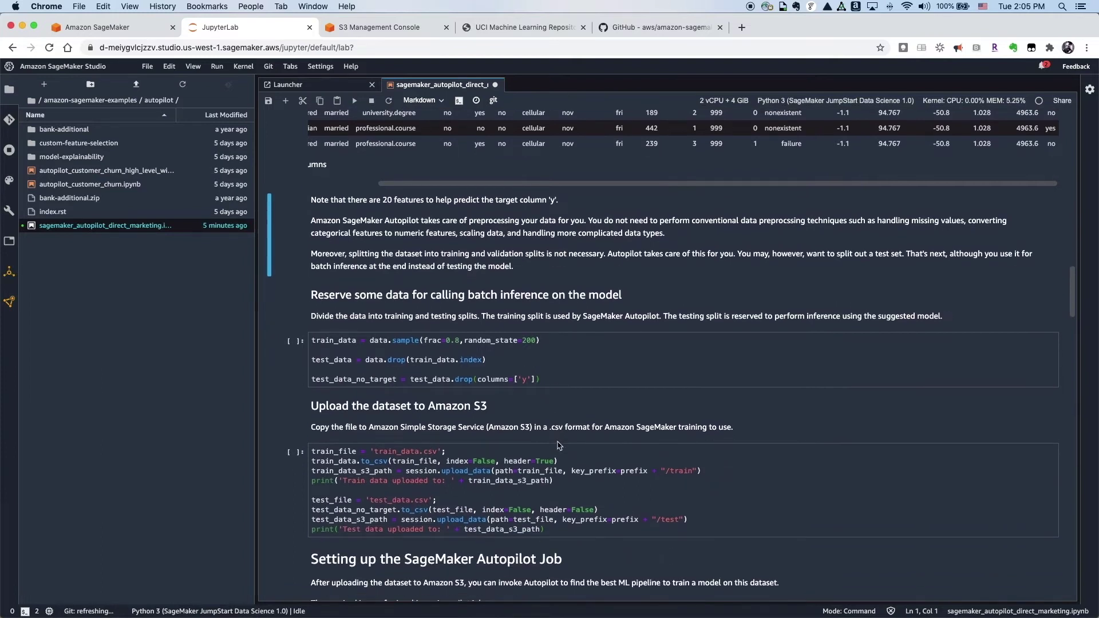
click(572, 369)
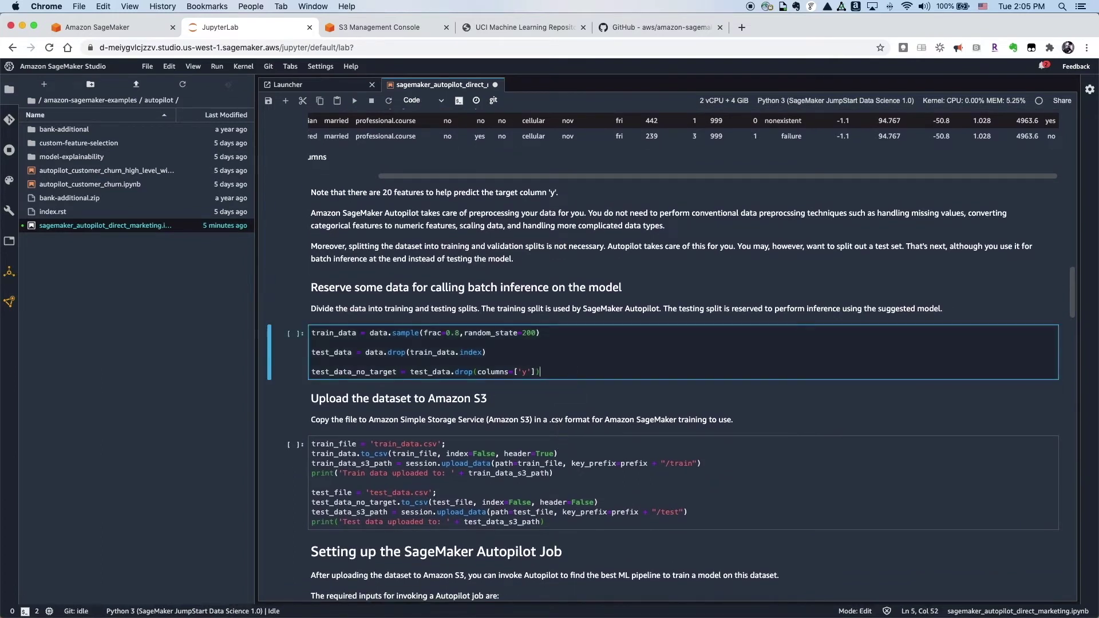
key(shift+Return)
scroll(618, 385, down, 6)
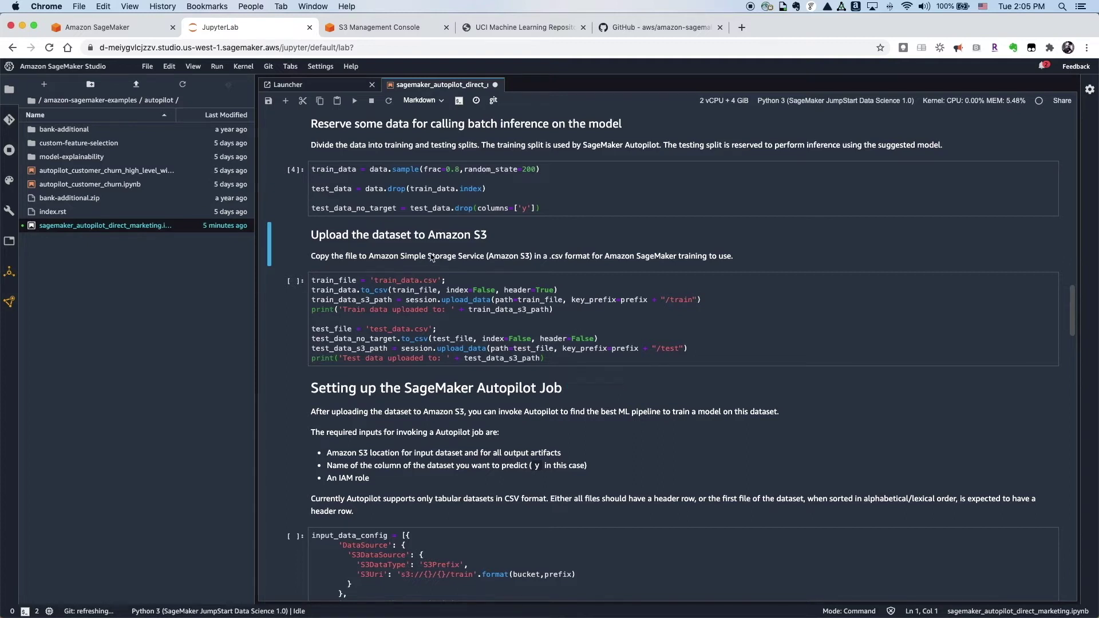
Step: Upload train_data.csv and test_data.csv to autopilot-dm/train and /test, verifying them in S3
click(653, 356)
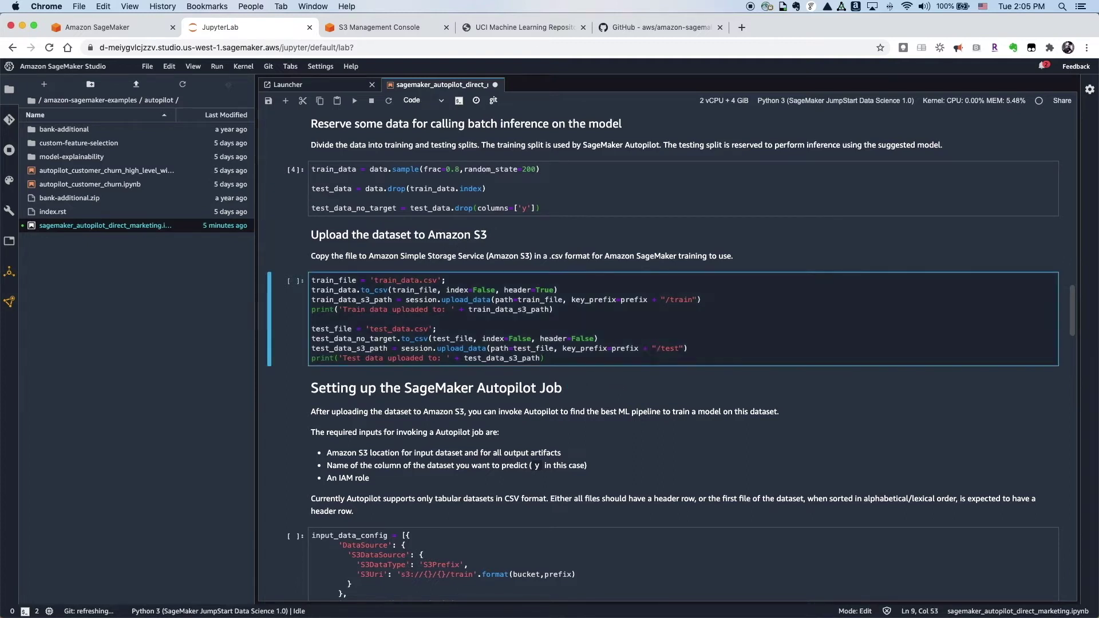
key(shift+Return)
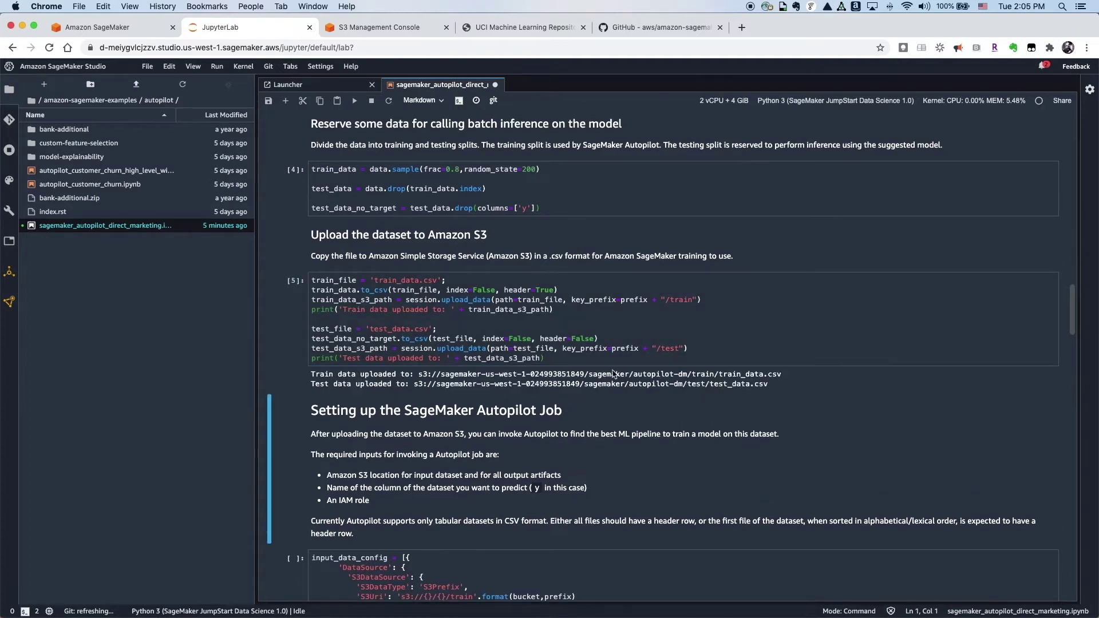
key(super+3)
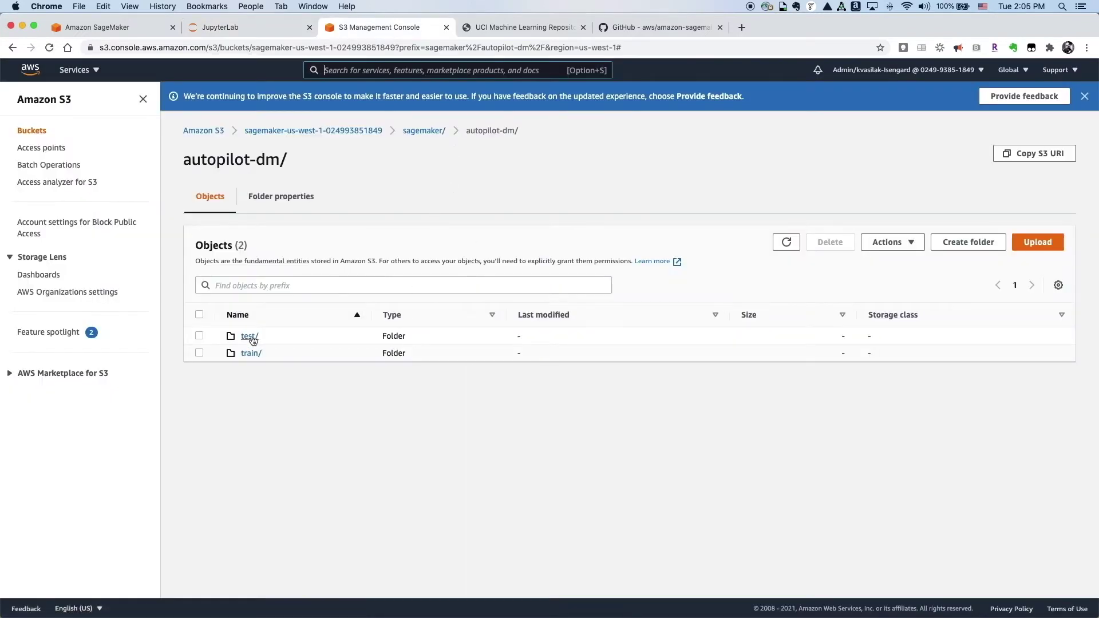
click(251, 29)
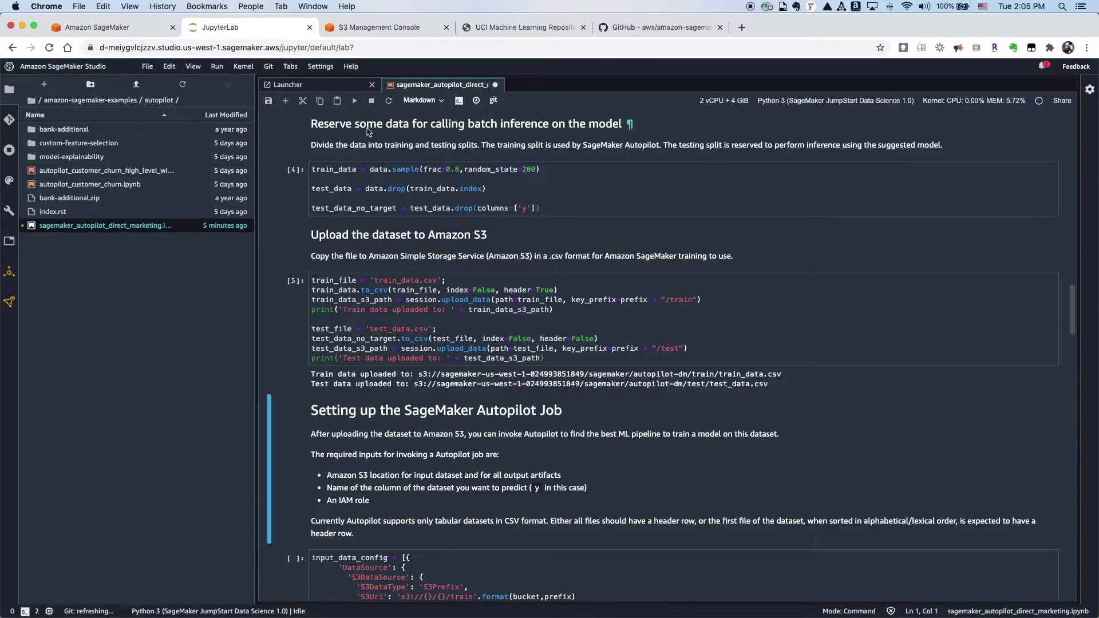
click(10, 302)
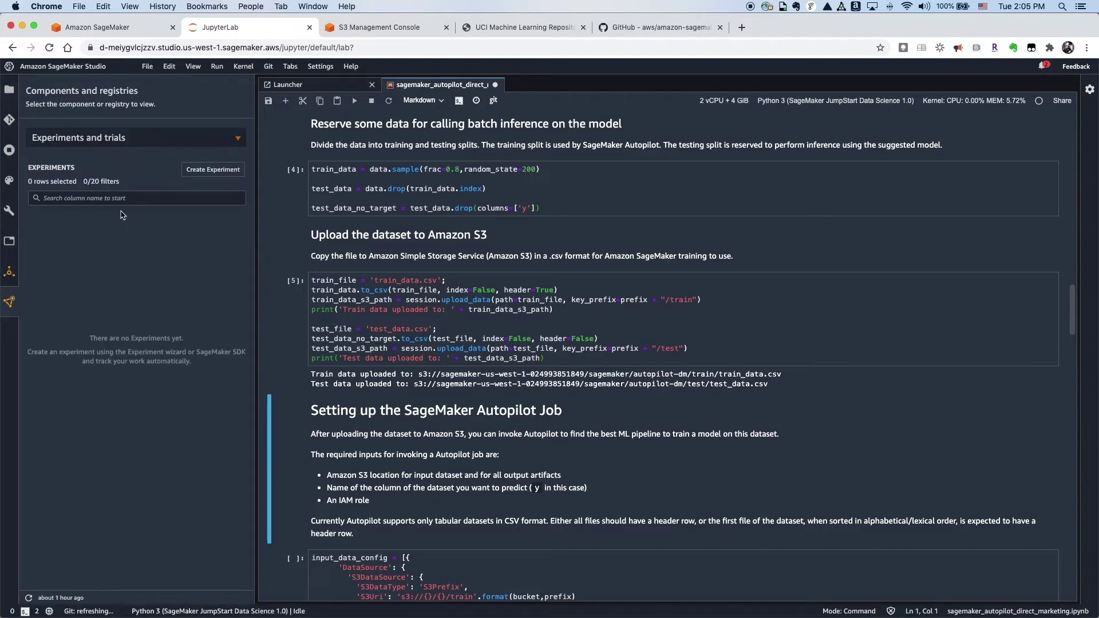
Step: Name the new Autopilot experiment aws-innovate-tableau and paste the training data S3 path
click(218, 171)
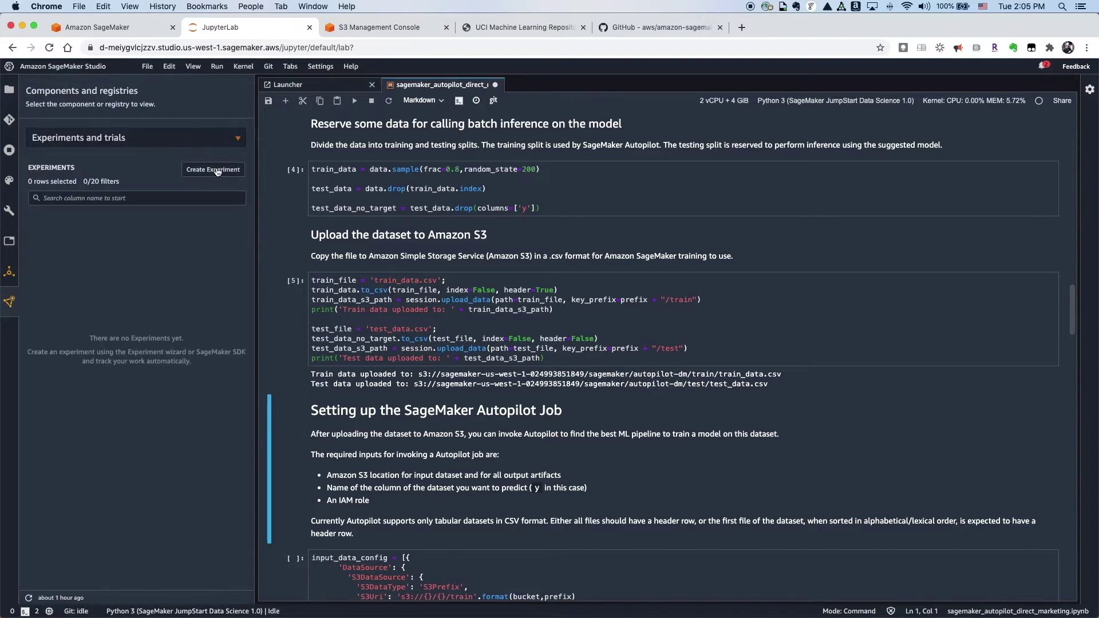
text(aw)
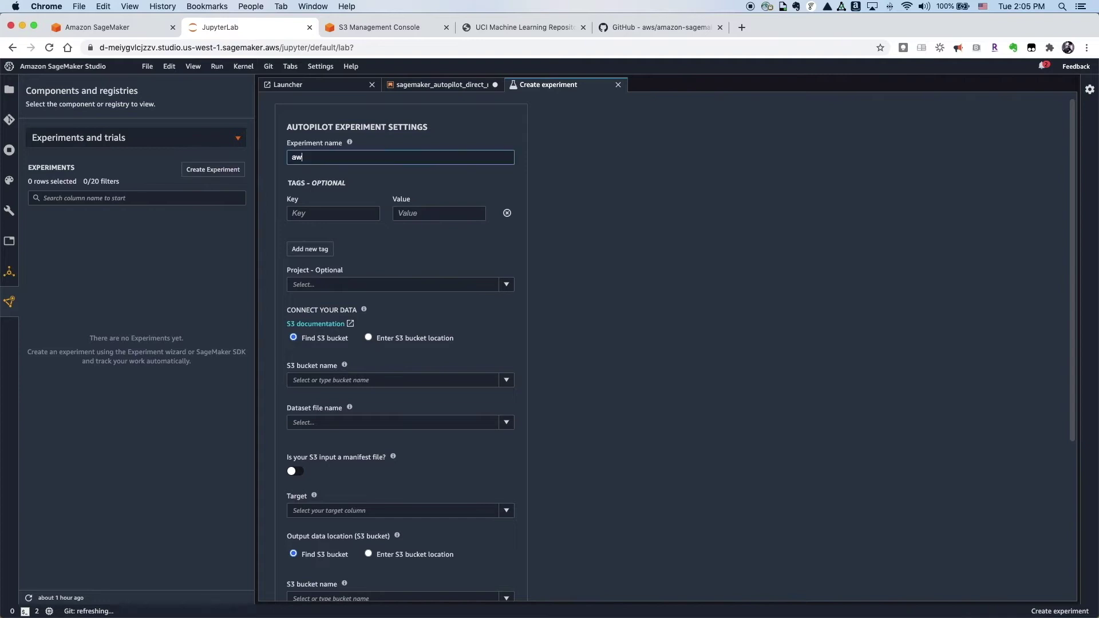
text(s-innovate-tableau)
click(508, 213)
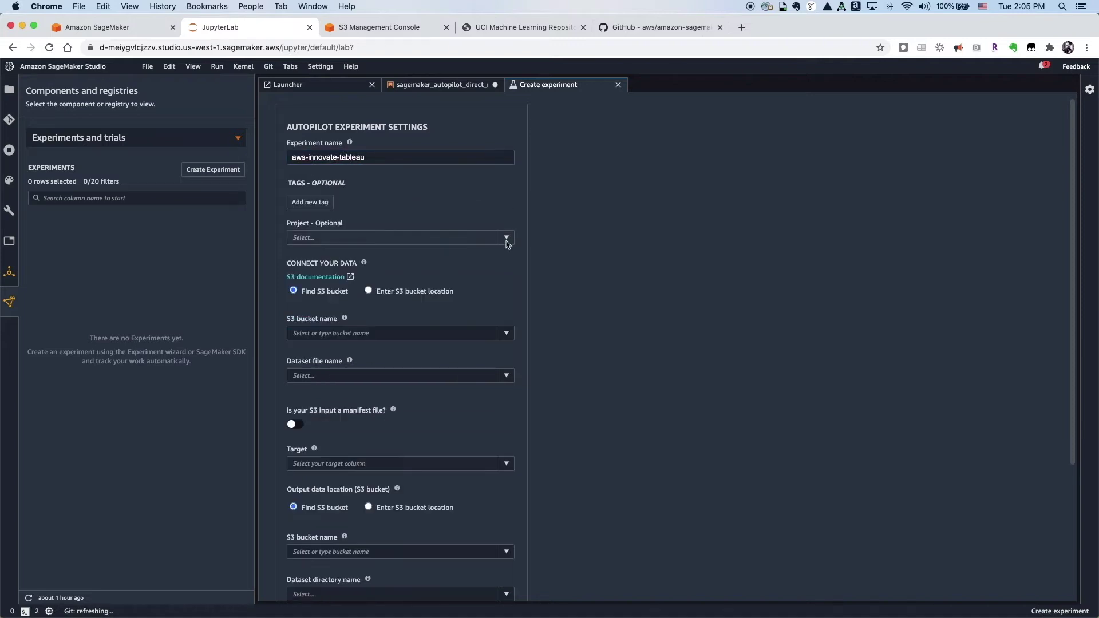
scroll(488, 315, down, 2)
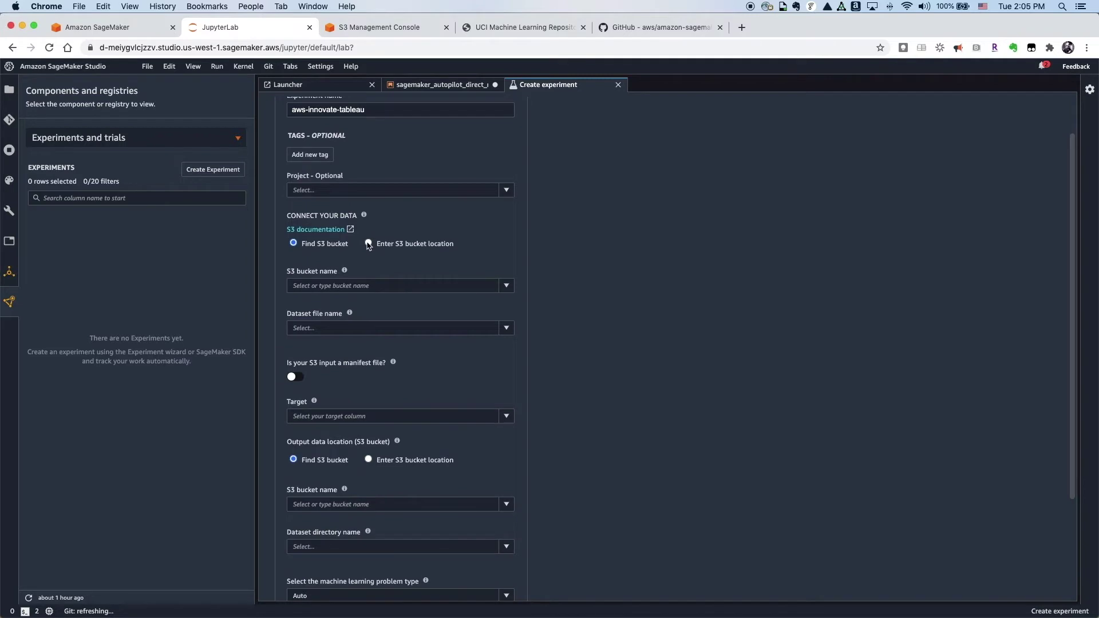
click(368, 245)
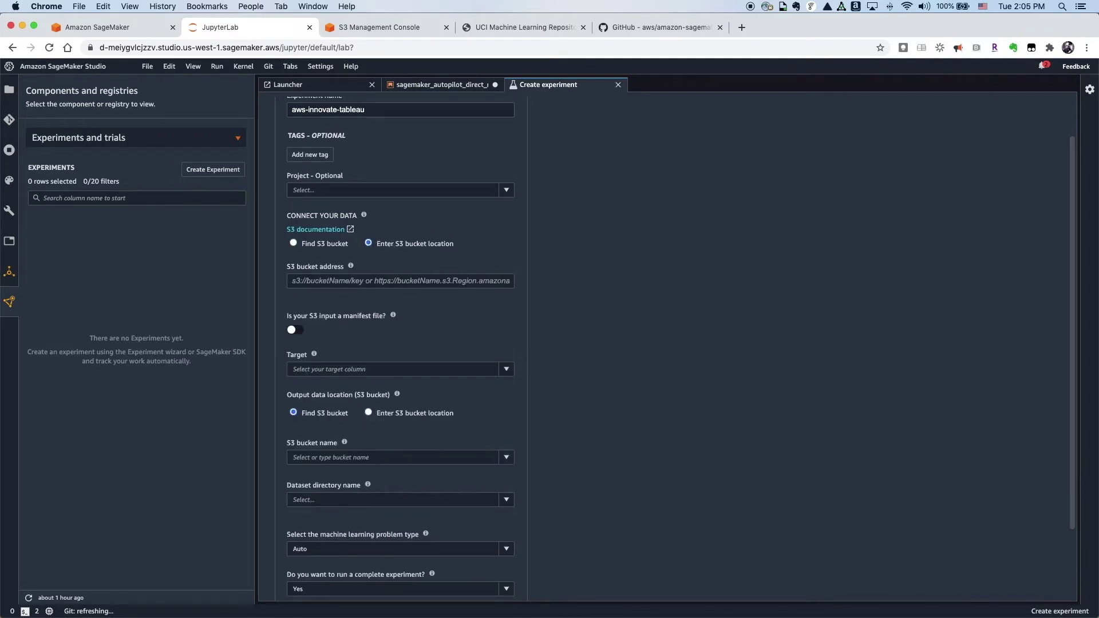
click(356, 281)
key(super+v)
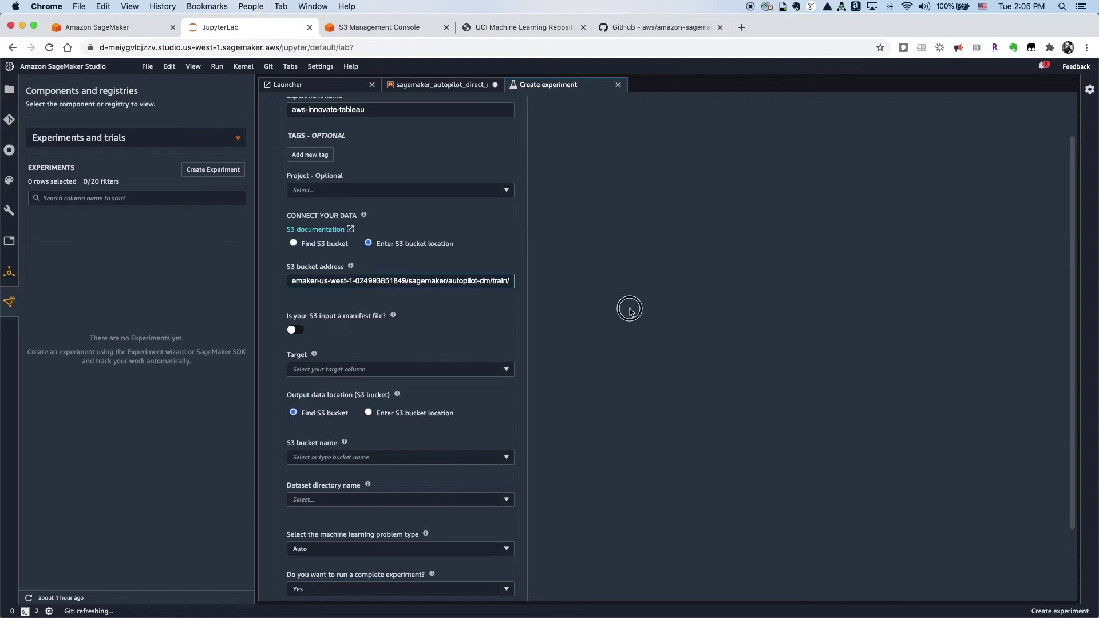
Step: Set the experiment's target column to y
scroll(547, 381, down, 3)
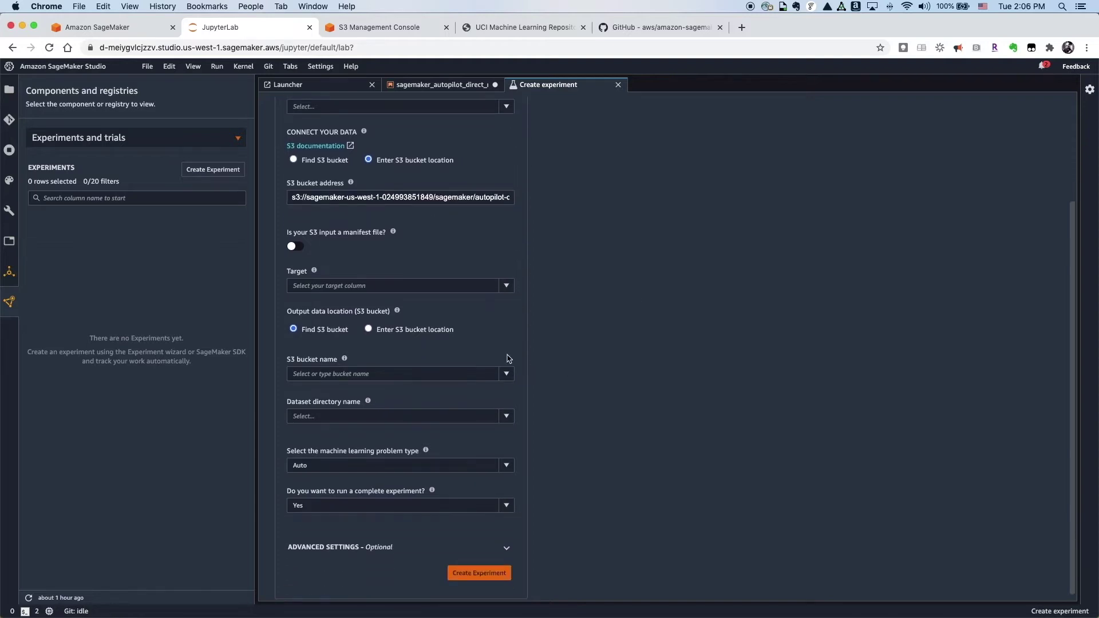
click(414, 287)
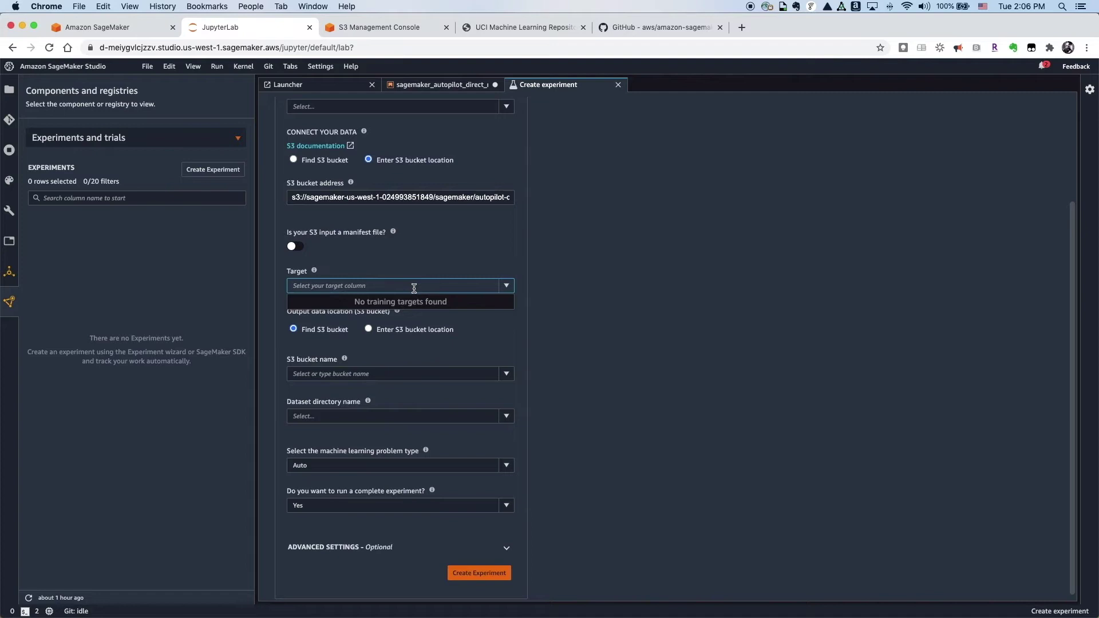
text(y)
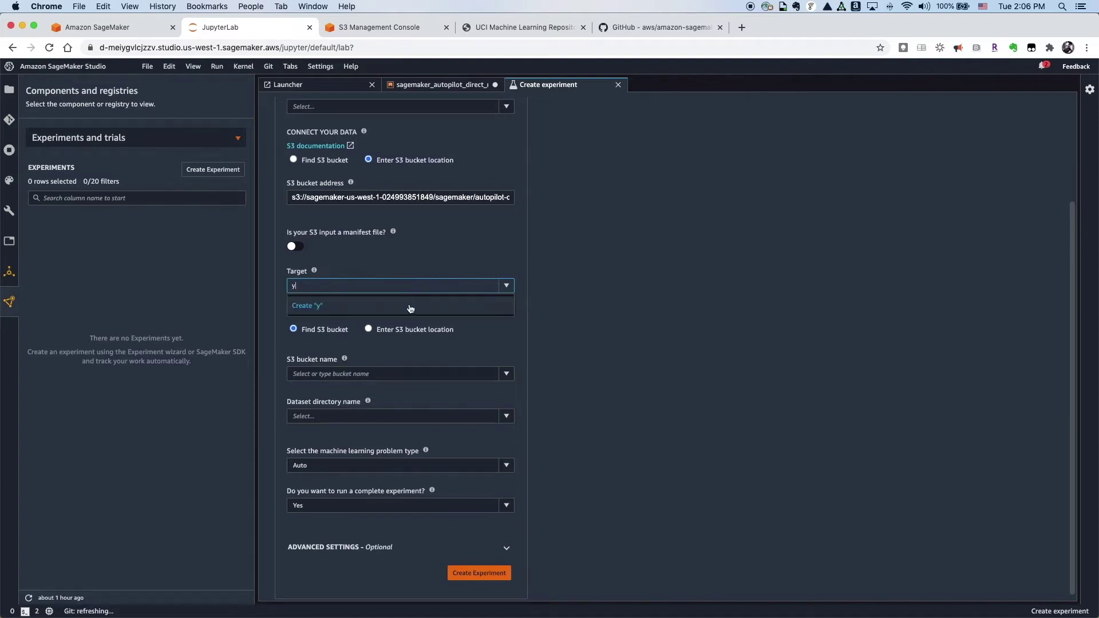
click(411, 308)
Step: Paste the autopilot-dm/output/ S3 output path, keep problem type Auto, and create the experiment
scroll(481, 349, down, 1)
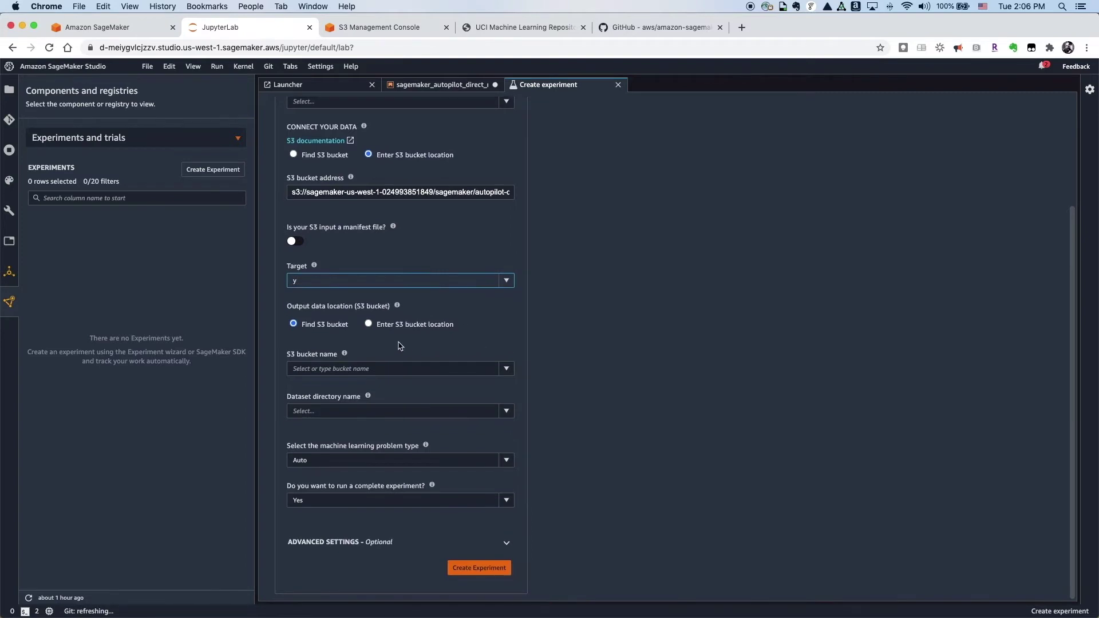
scroll(370, 326, up, 1)
click(368, 364)
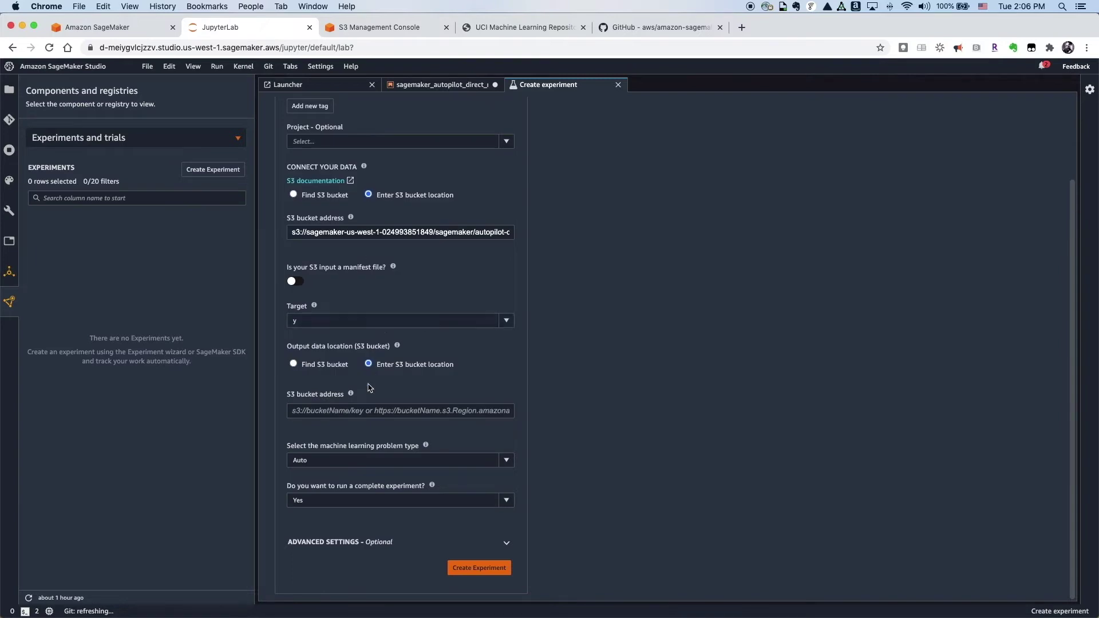
click(493, 411)
key(super+v)
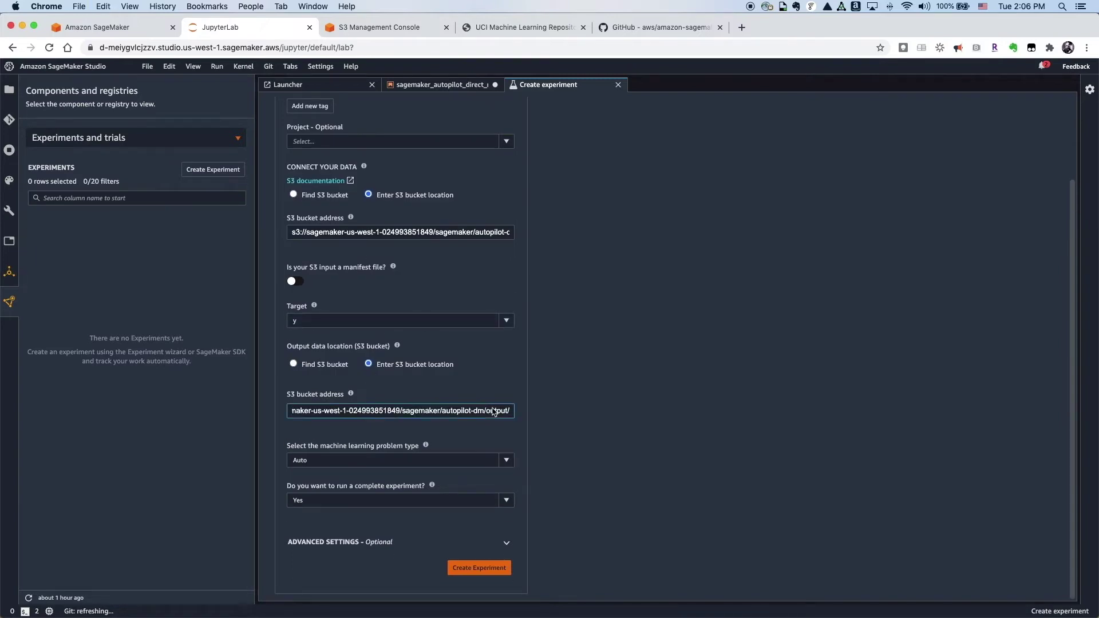
click(506, 460)
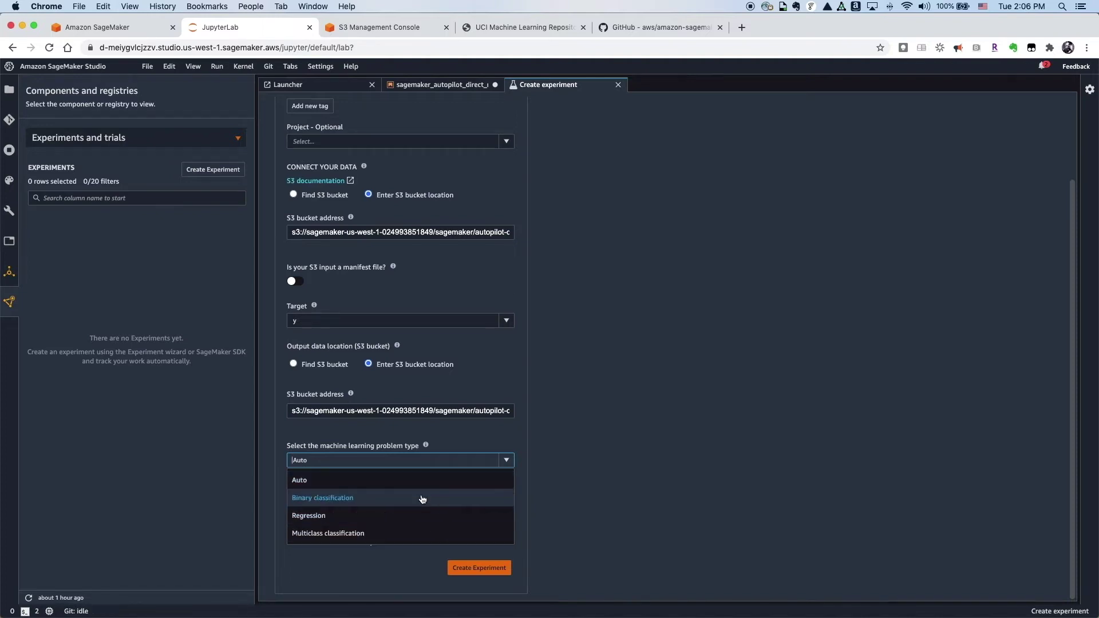
click(426, 479)
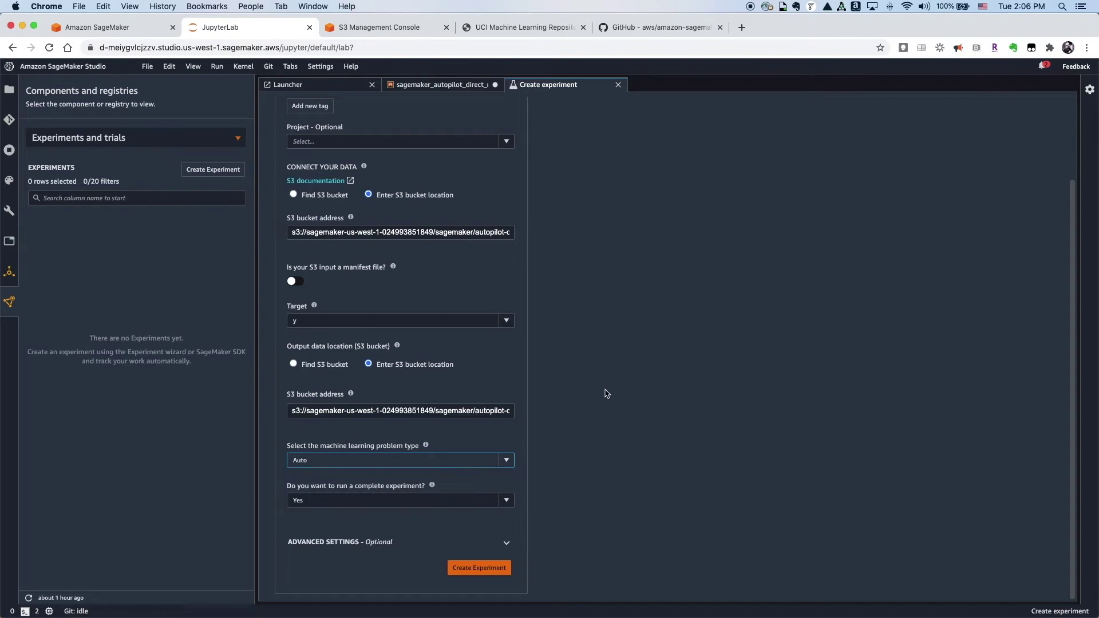
click(478, 569)
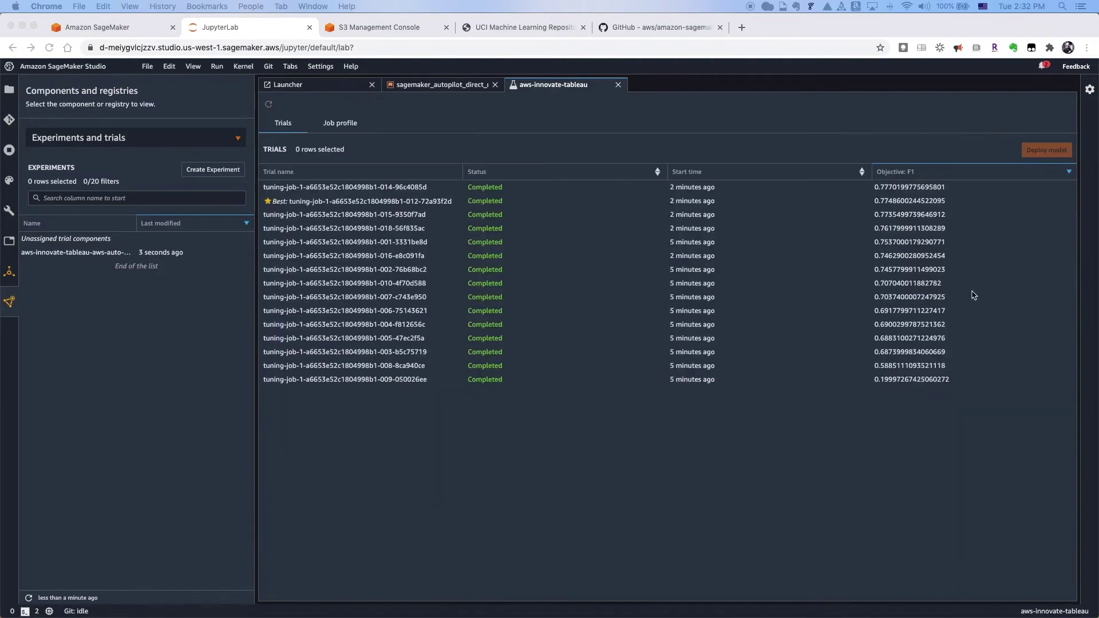
Step: Wait for the tuning trials to complete and review them ranked by F1, best 0.7844
scroll(973, 296, up, 4)
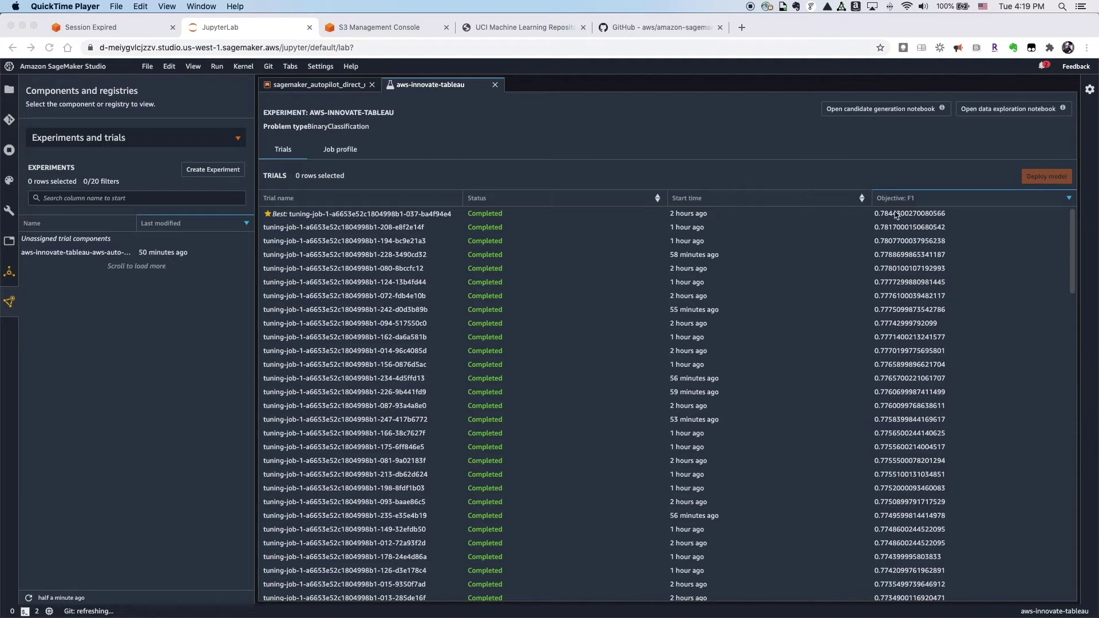
Step: Deploy the best trial's model to classifier-sm-endpoint on one ml.t2.medium instance
click(446, 218)
click(445, 218)
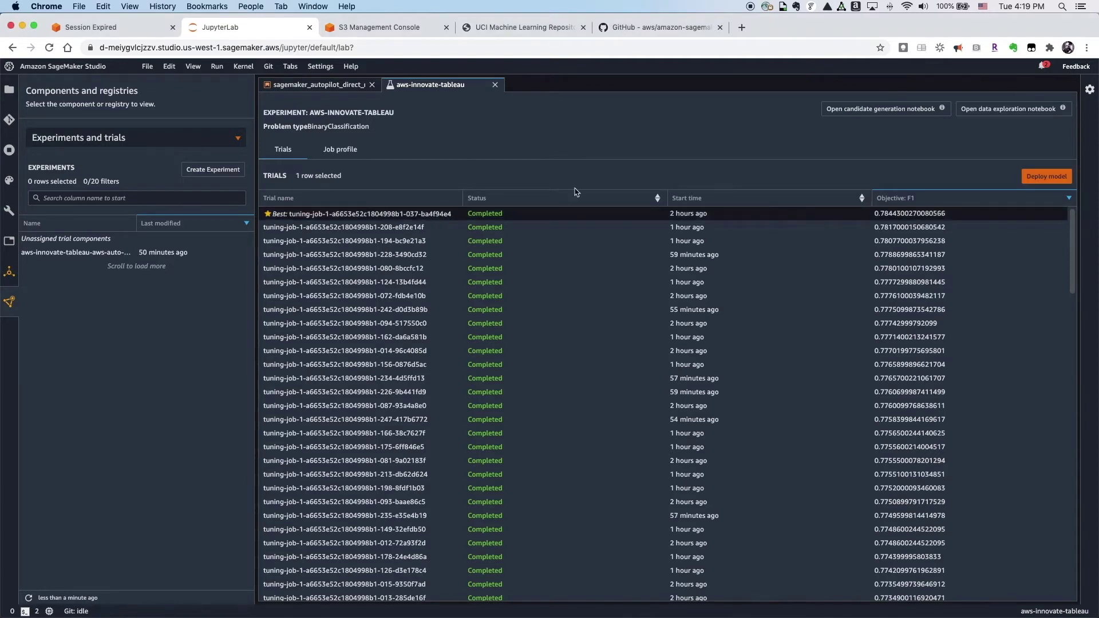
click(1056, 176)
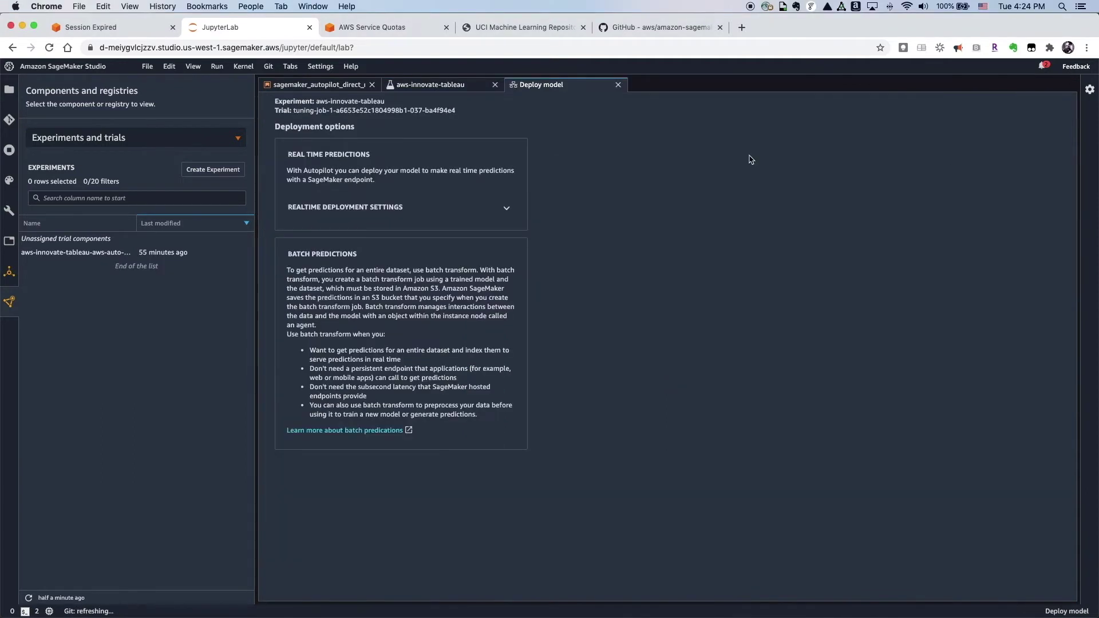
click(506, 208)
click(458, 246)
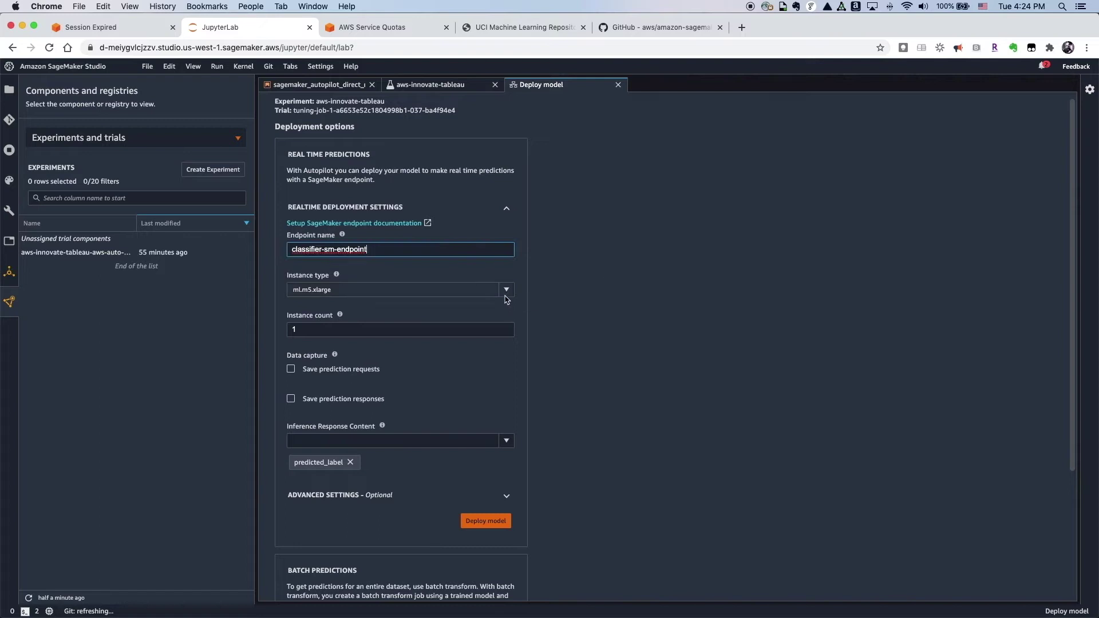
click(486, 290)
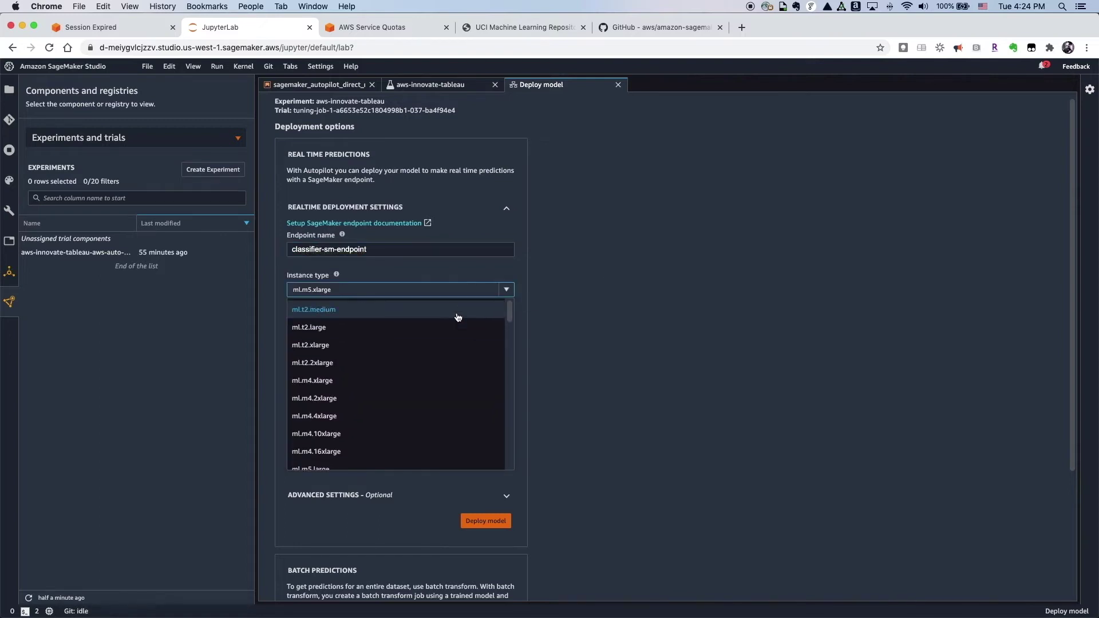
click(458, 316)
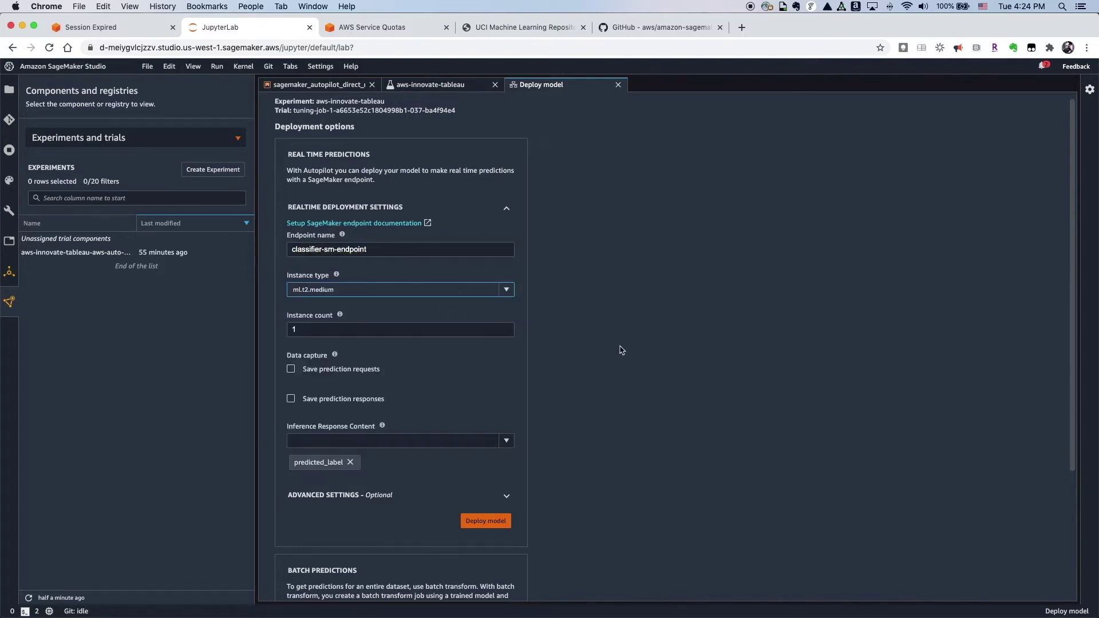
scroll(622, 350, down, 2)
click(501, 467)
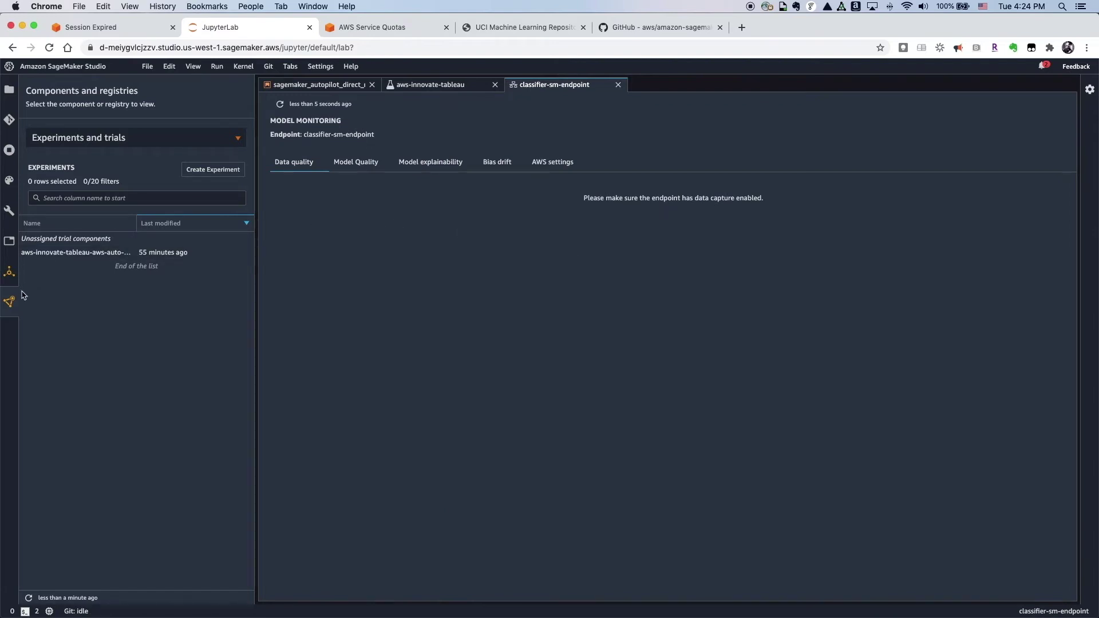
Step: Show the Components and registries list with Projects, Model registry and Endpoints
click(233, 140)
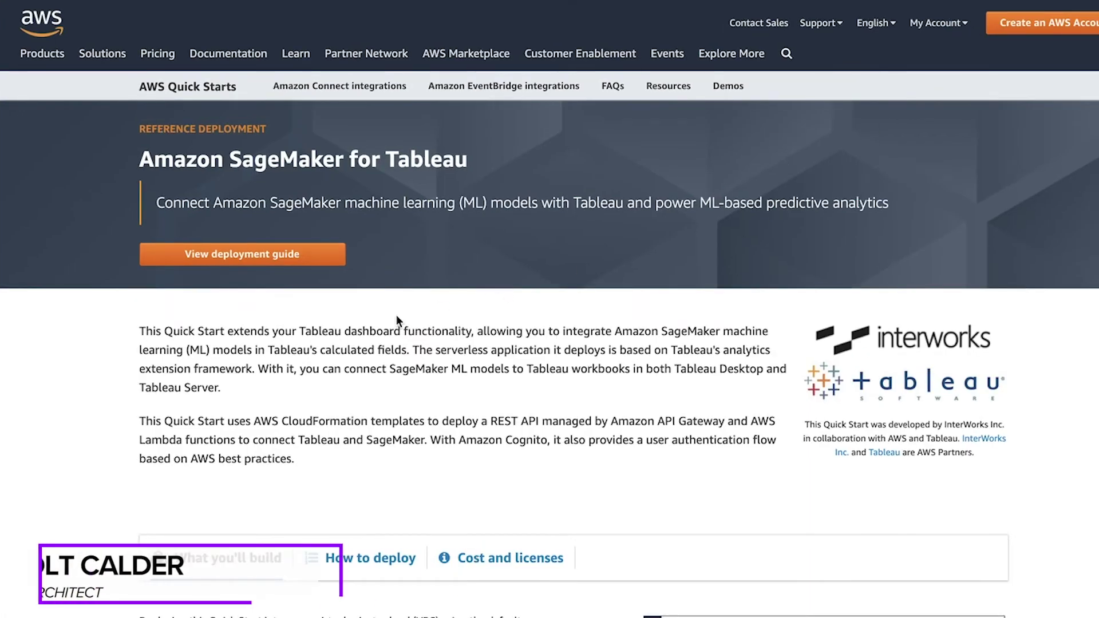
Step: Review the SageMaker for Tableau Quick Start's How to deploy and Cost and licenses sections
scroll(373, 327, down, 5)
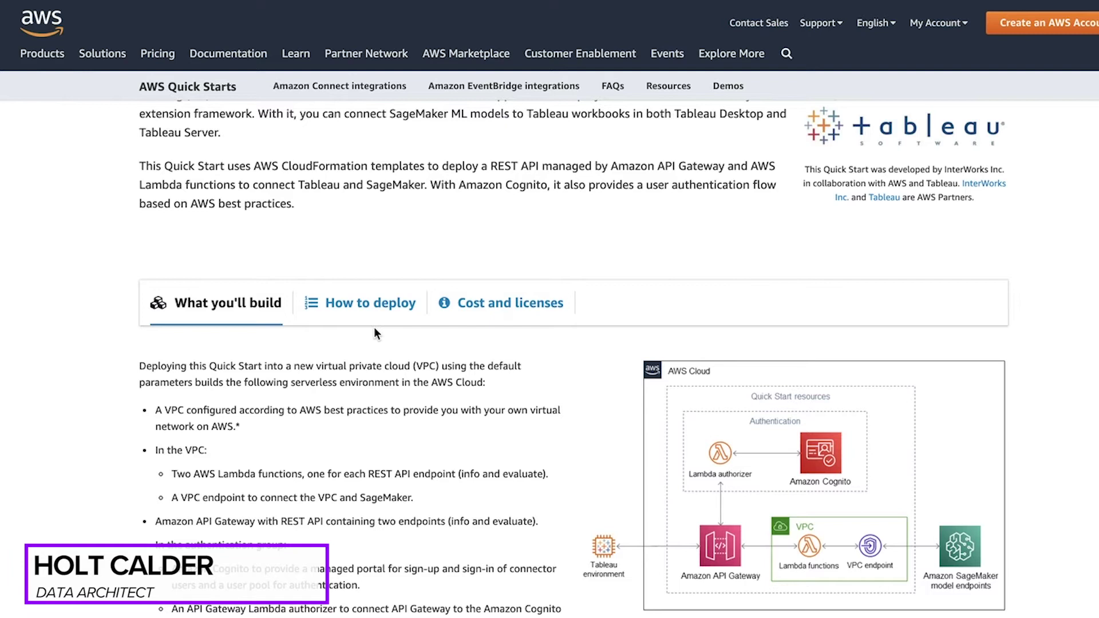
scroll(375, 330, down, 3)
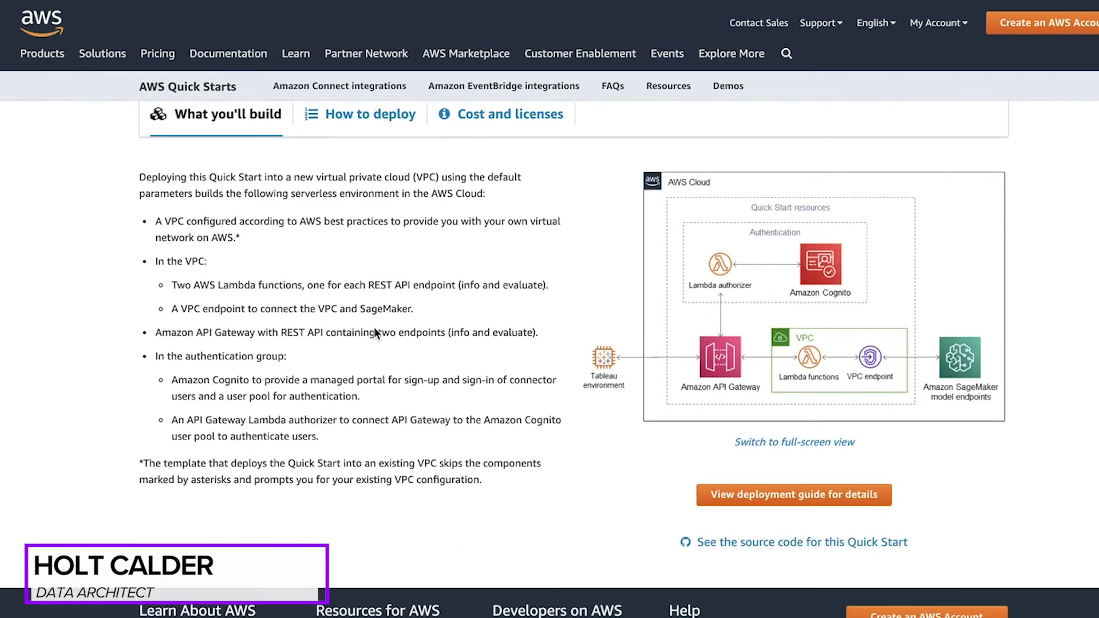
click(350, 110)
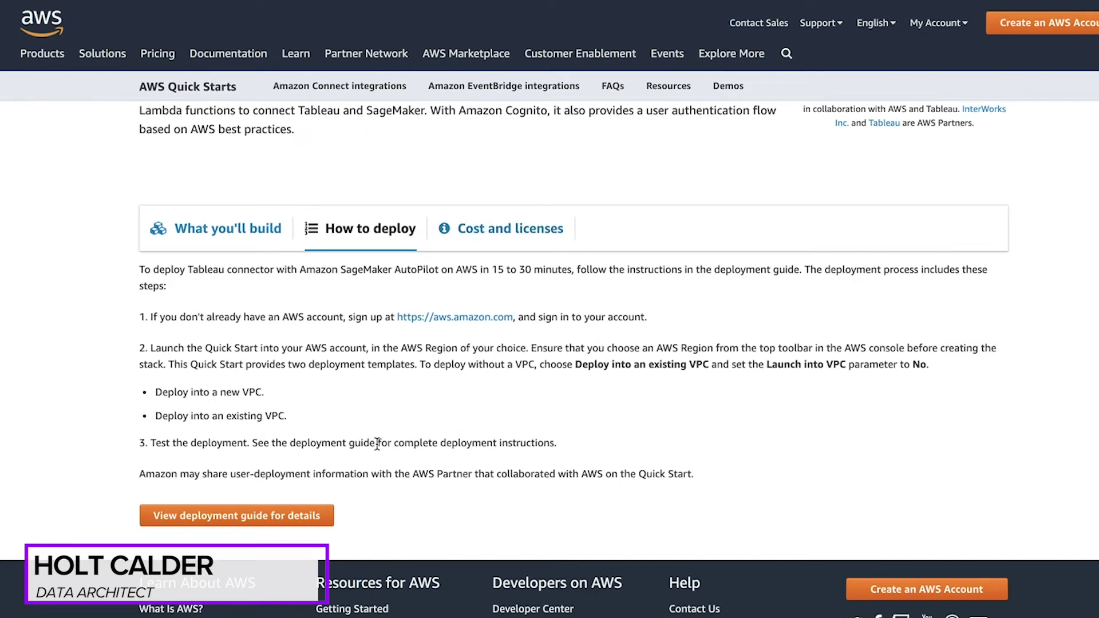
click(504, 229)
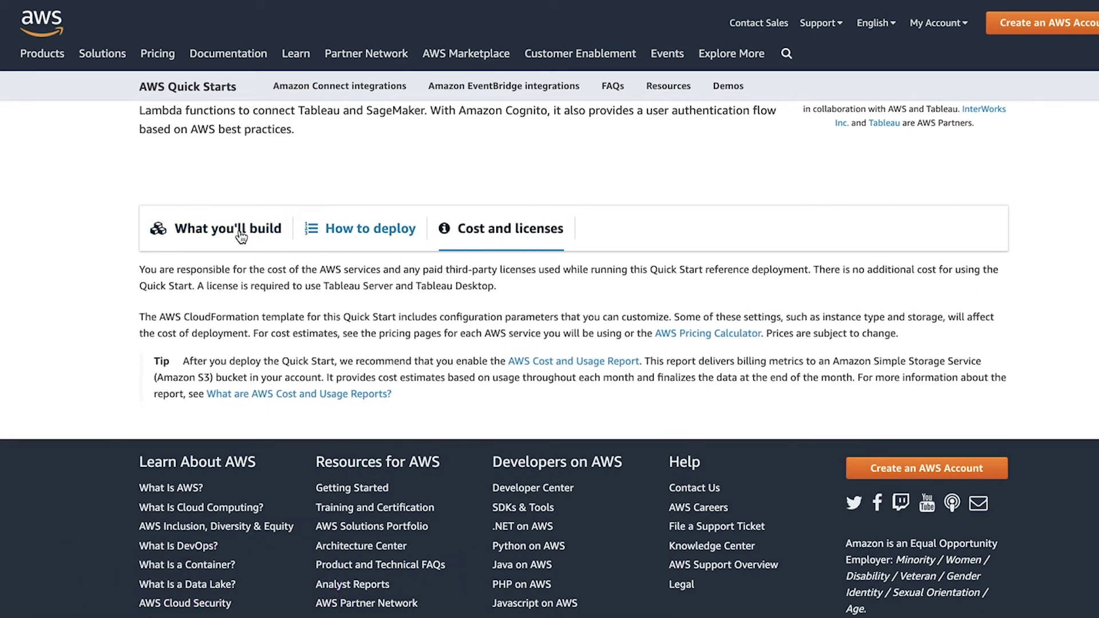
scroll(239, 235, up, 4)
scroll(238, 235, up, 2)
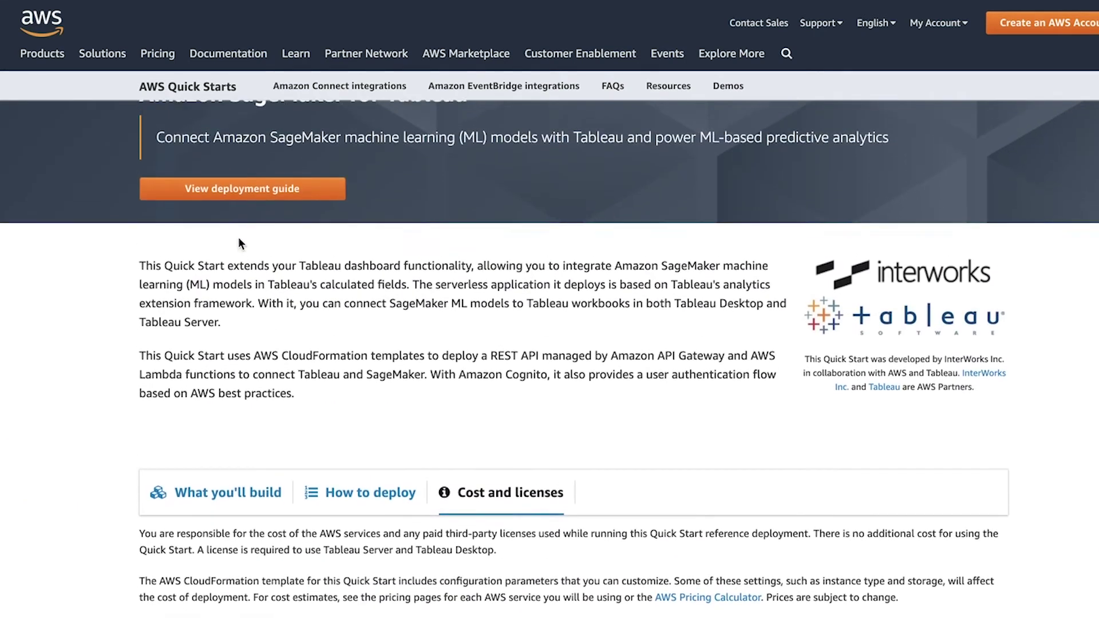
scroll(238, 237, up, 1)
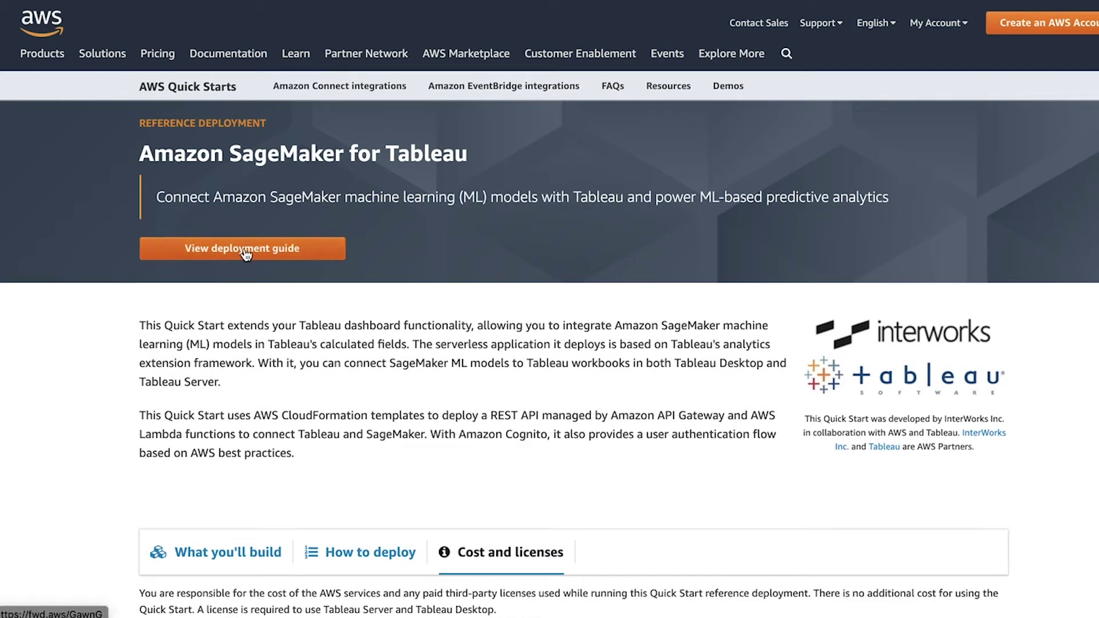
click(252, 255)
Step: Go to the guide's Launch the Quick Start section and choose the new-VPC deployment link
scroll(454, 225, down, 4)
scroll(170, 376, down, 3)
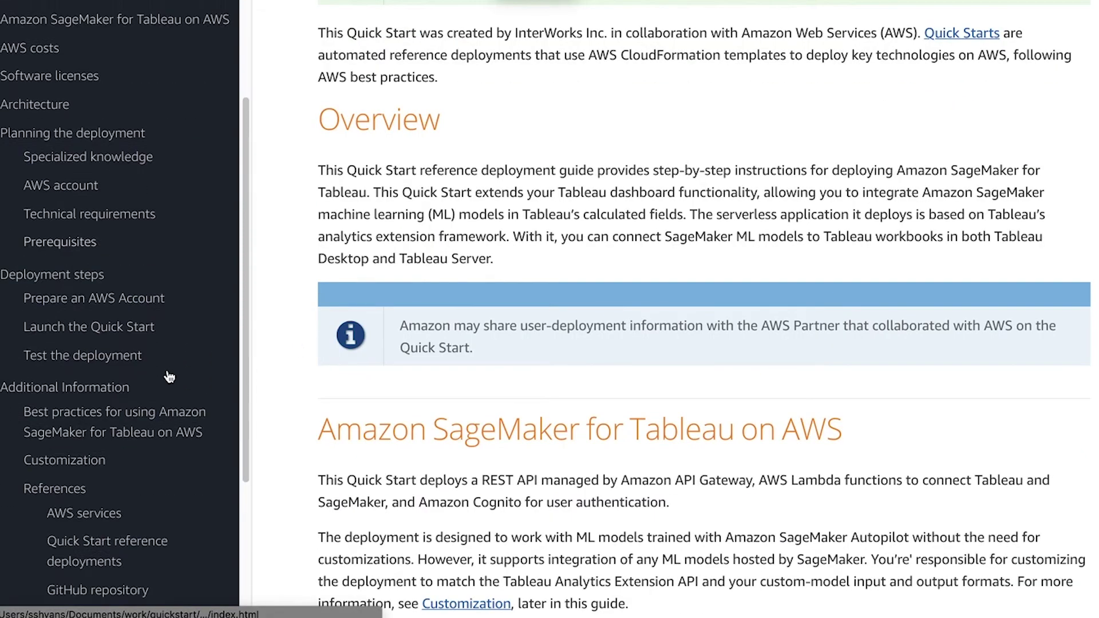
scroll(395, 373, down, 2)
scroll(395, 372, down, 5)
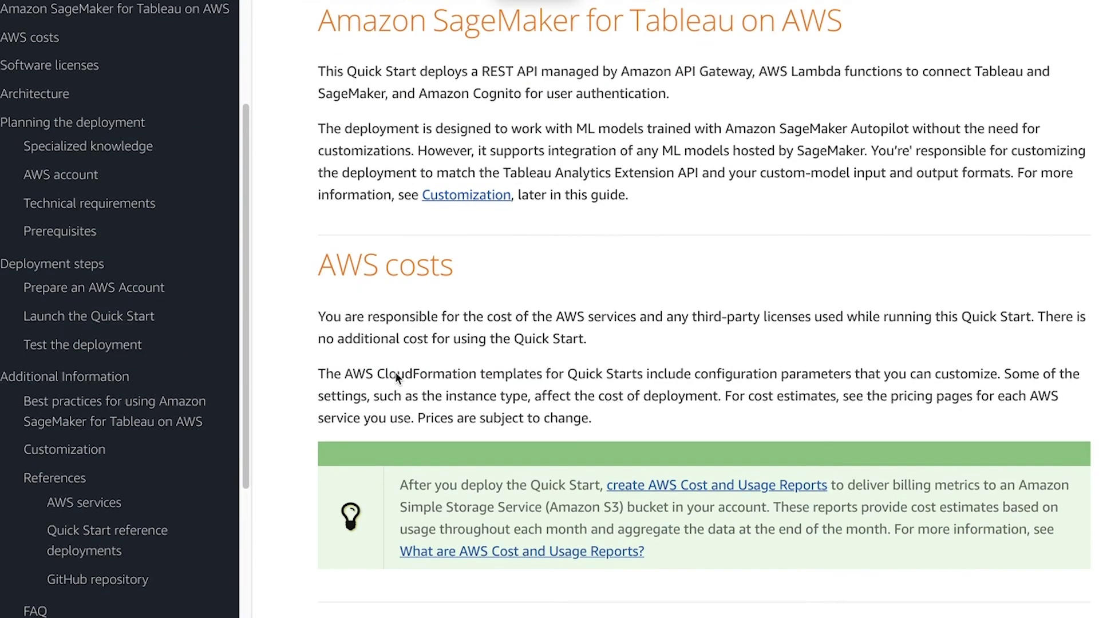
scroll(395, 372, down, 6)
scroll(395, 372, down, 11)
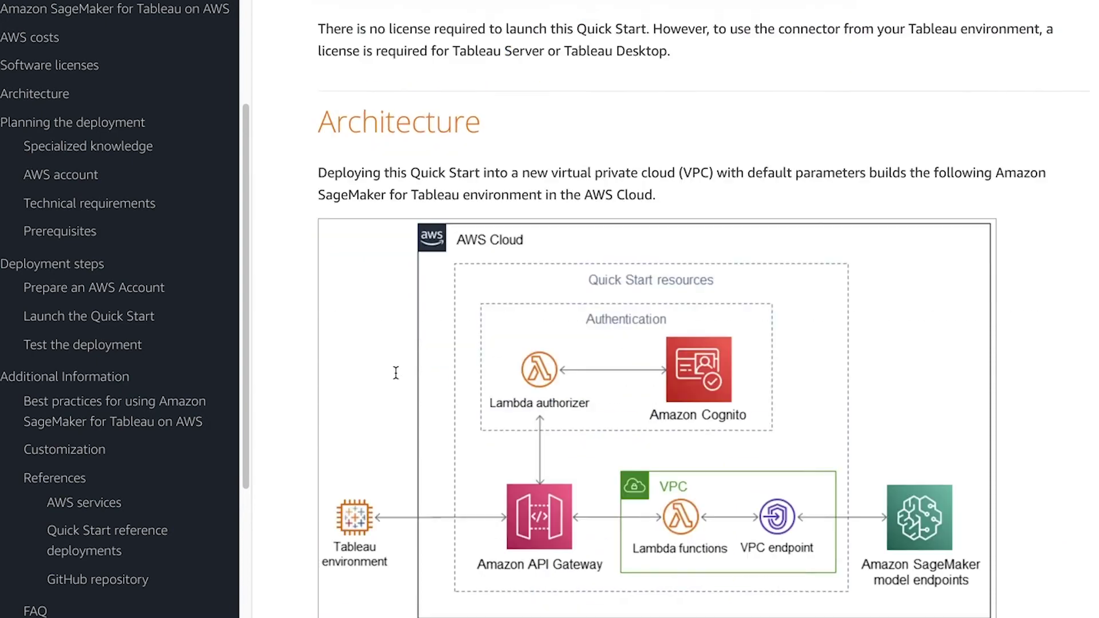
scroll(395, 375, down, 9)
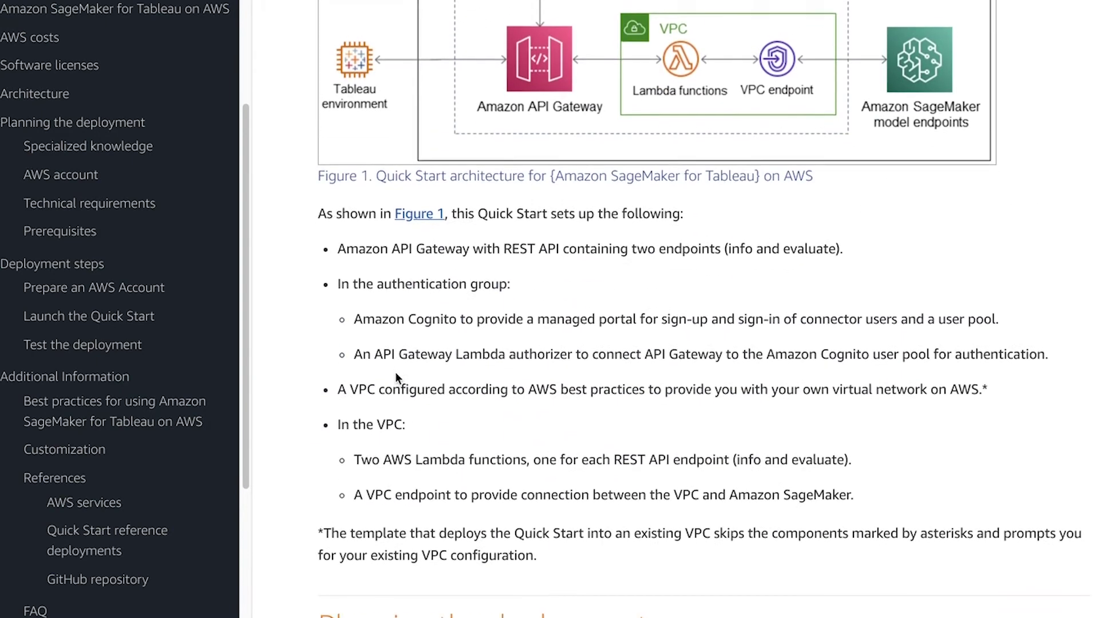
scroll(396, 377, down, 14)
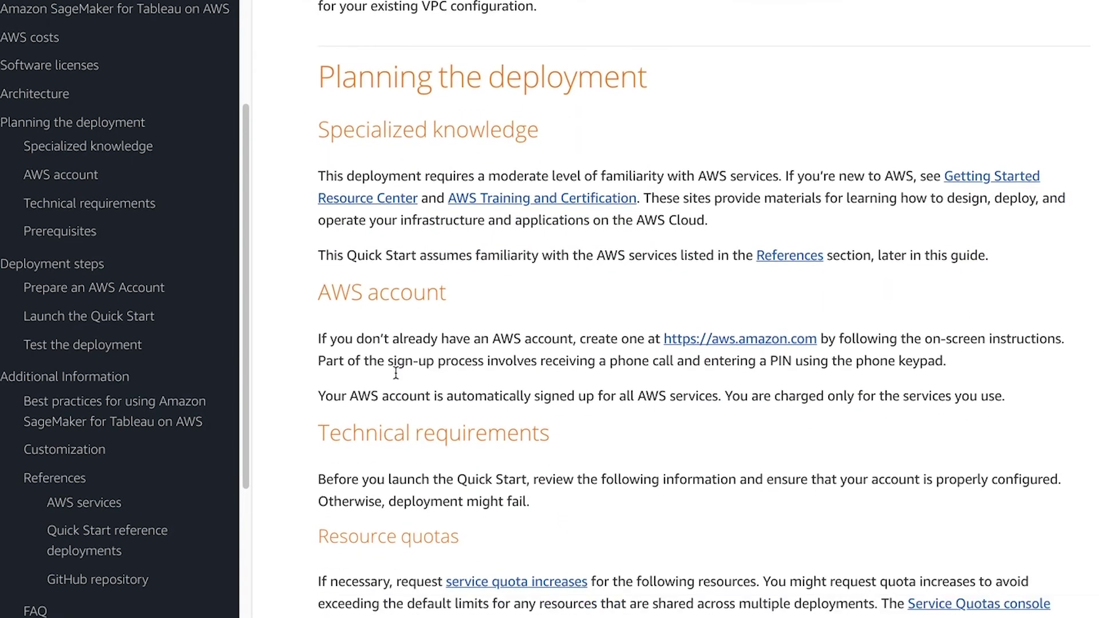
scroll(397, 377, down, 10)
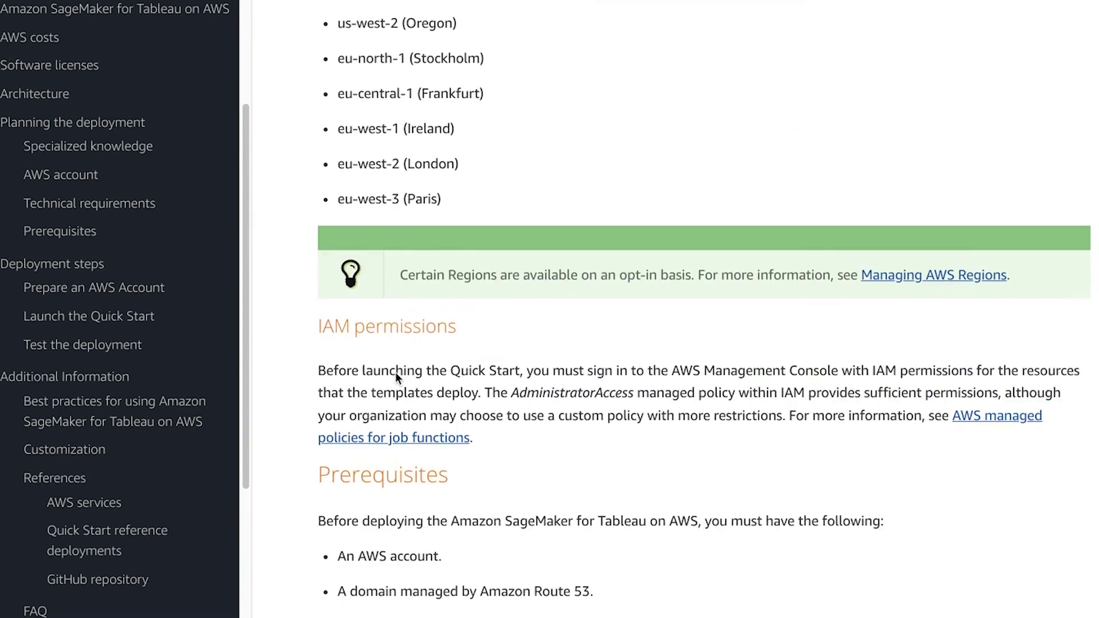
scroll(401, 367, down, 9)
scroll(408, 355, down, 4)
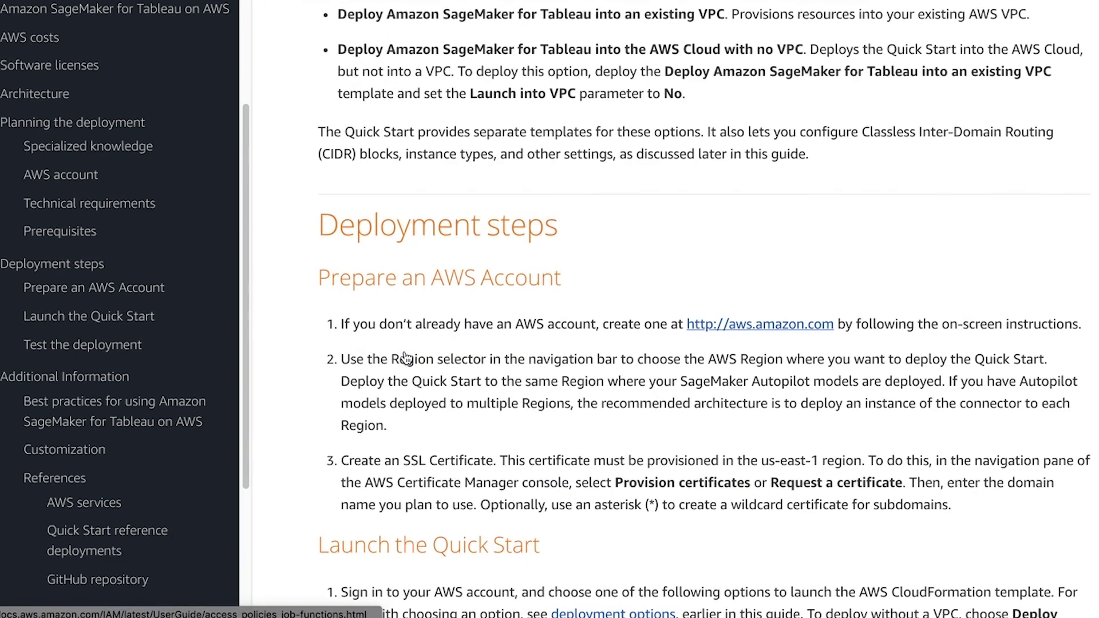
scroll(408, 342, down, 1)
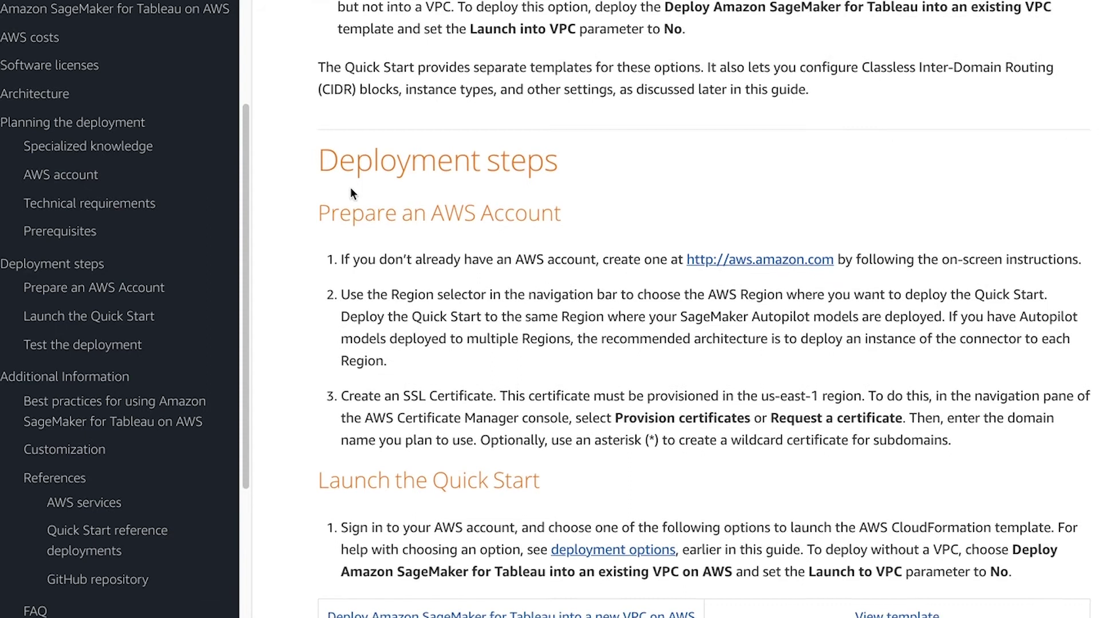
scroll(350, 189, down, 8)
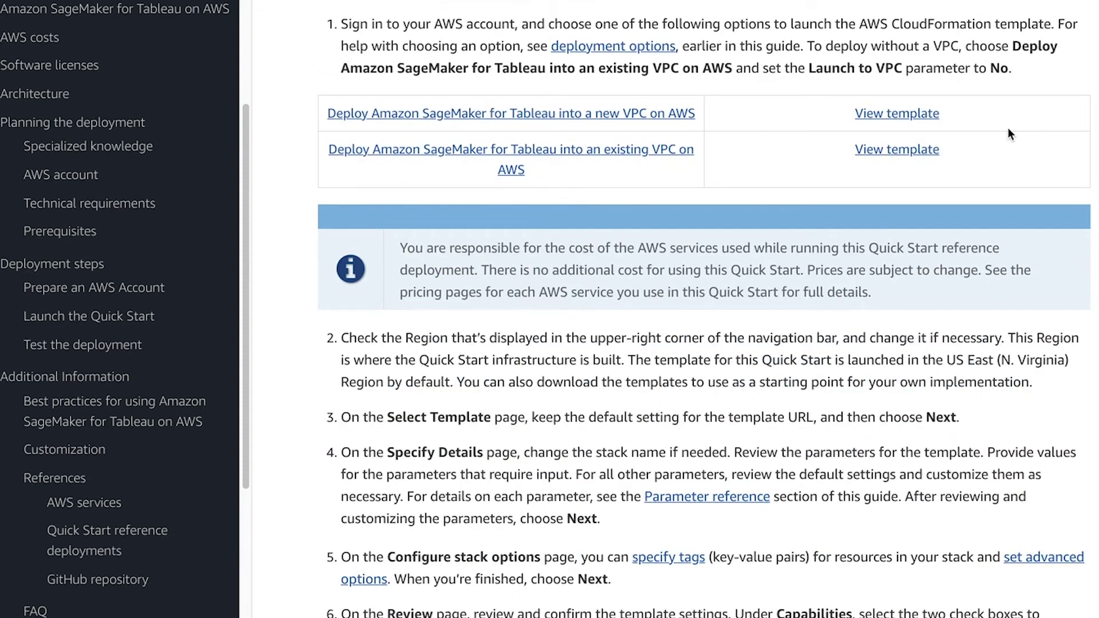
click(531, 123)
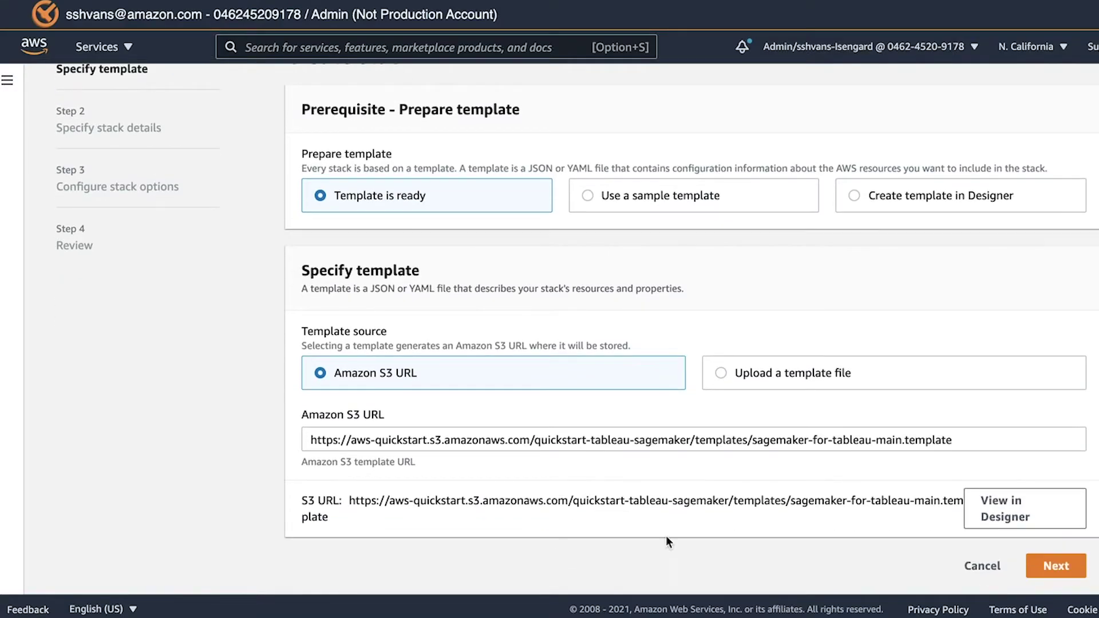
Step: Confirm the sagemaker-for-tableau-main.template S3 URL and proceed to stack details
triple_click(959, 441)
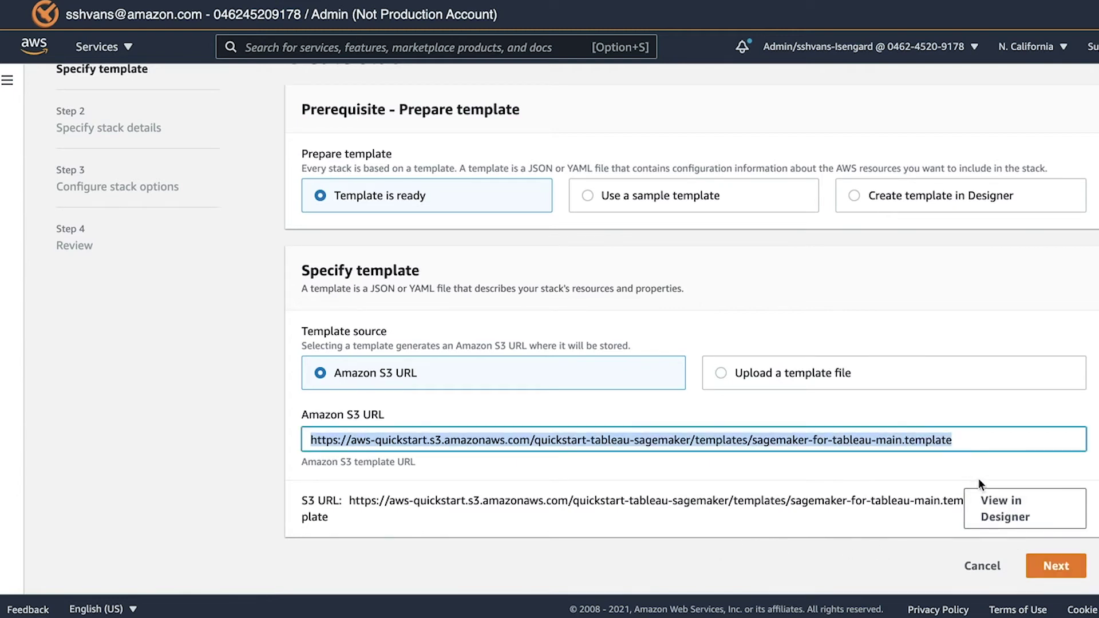
click(1065, 571)
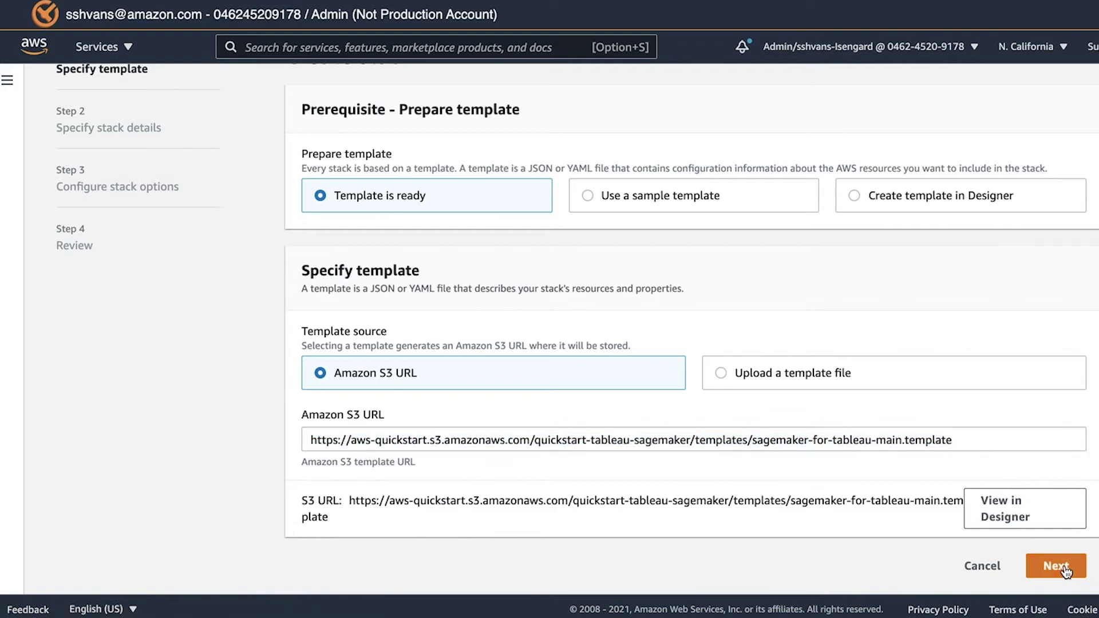
Step: Enter sagemaker-tableau-stack as the stack name, removing the stray word 'connection'
click(598, 258)
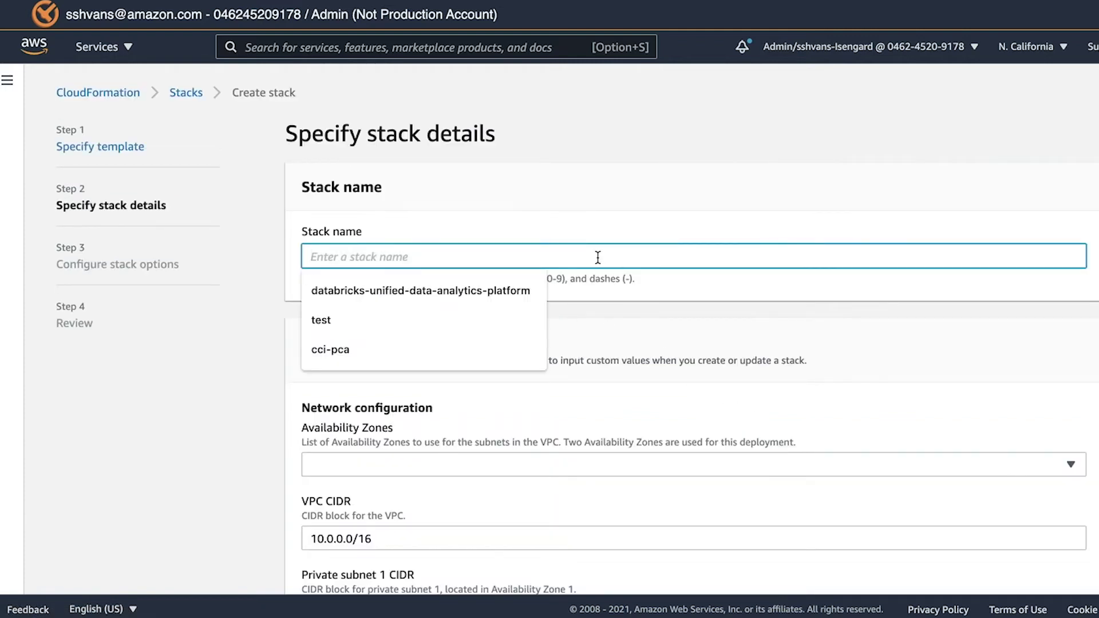
text(conne)
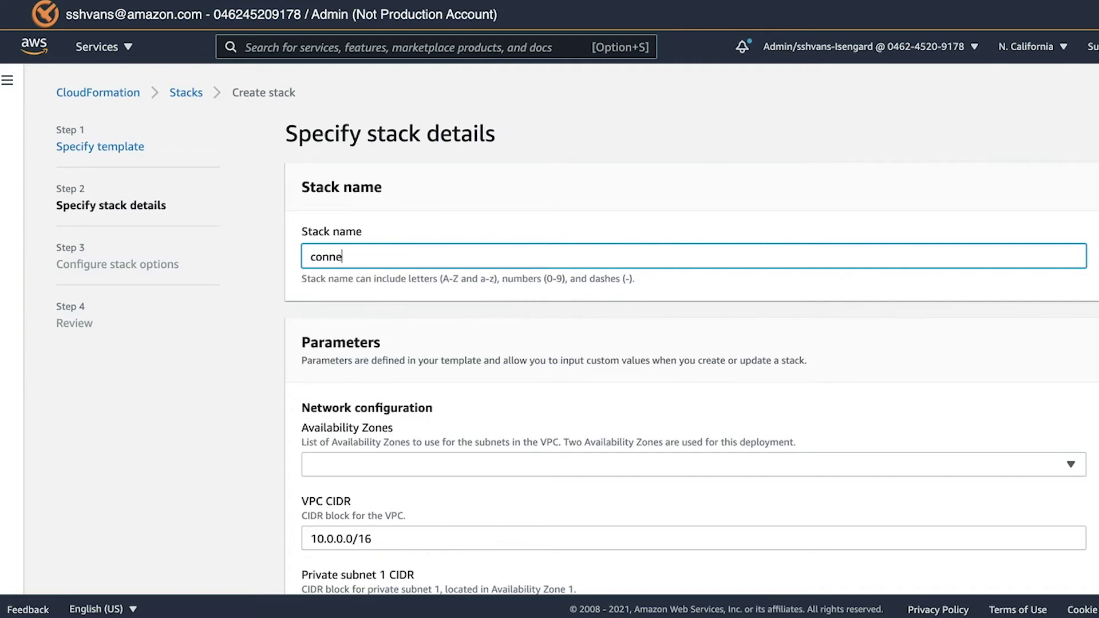
text(ction)
text(sagemake)
text(r)
text(-)
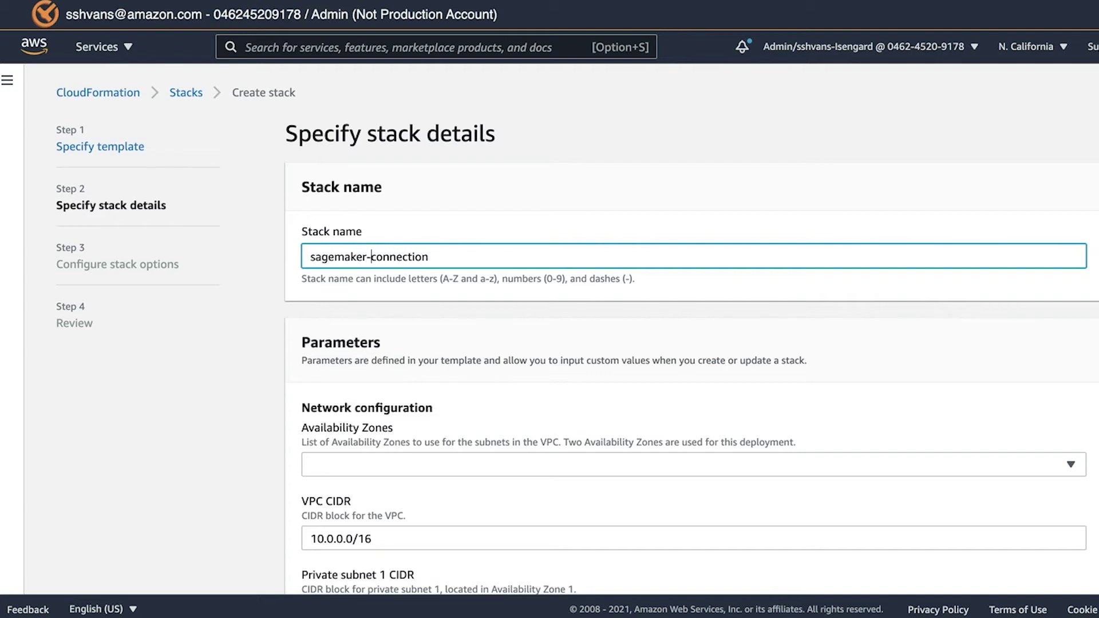
key(shift+alt+Right)
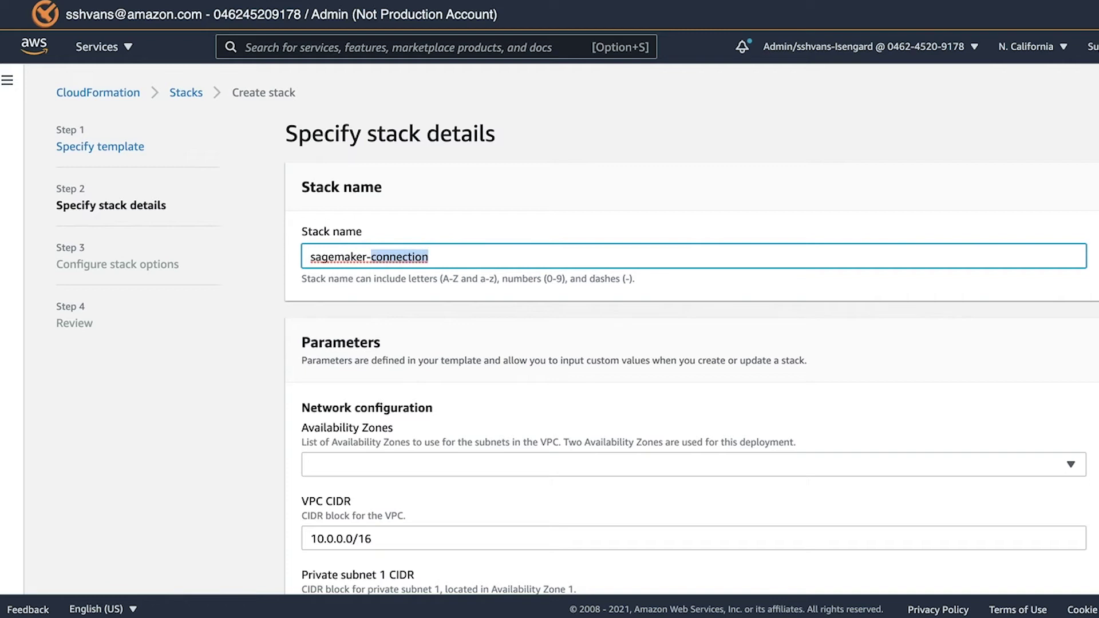
text(tableau)
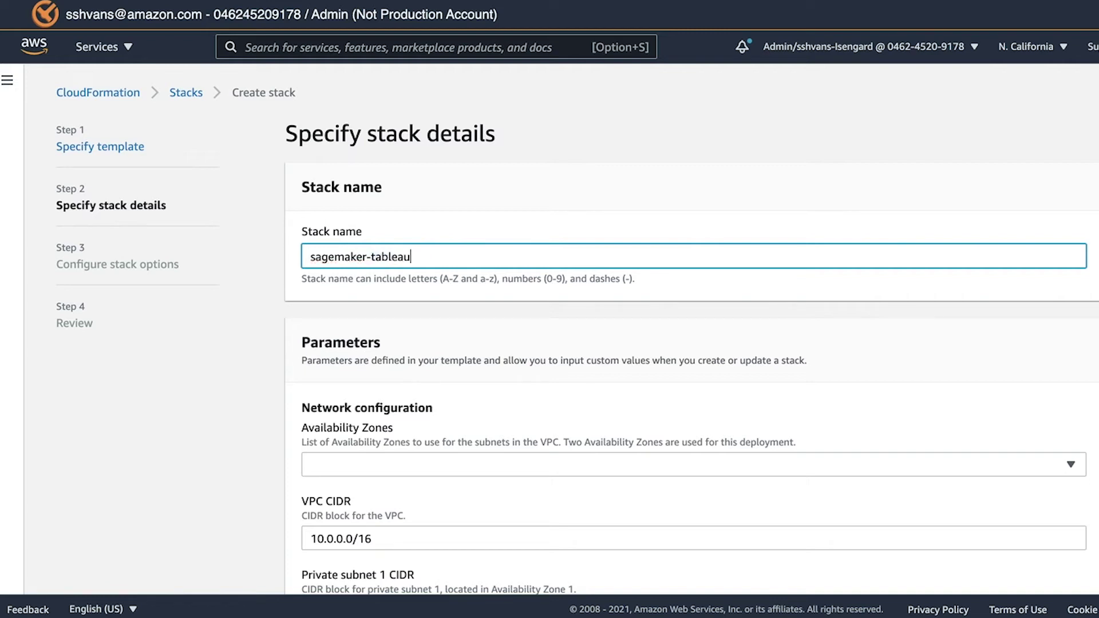
text(-stack)
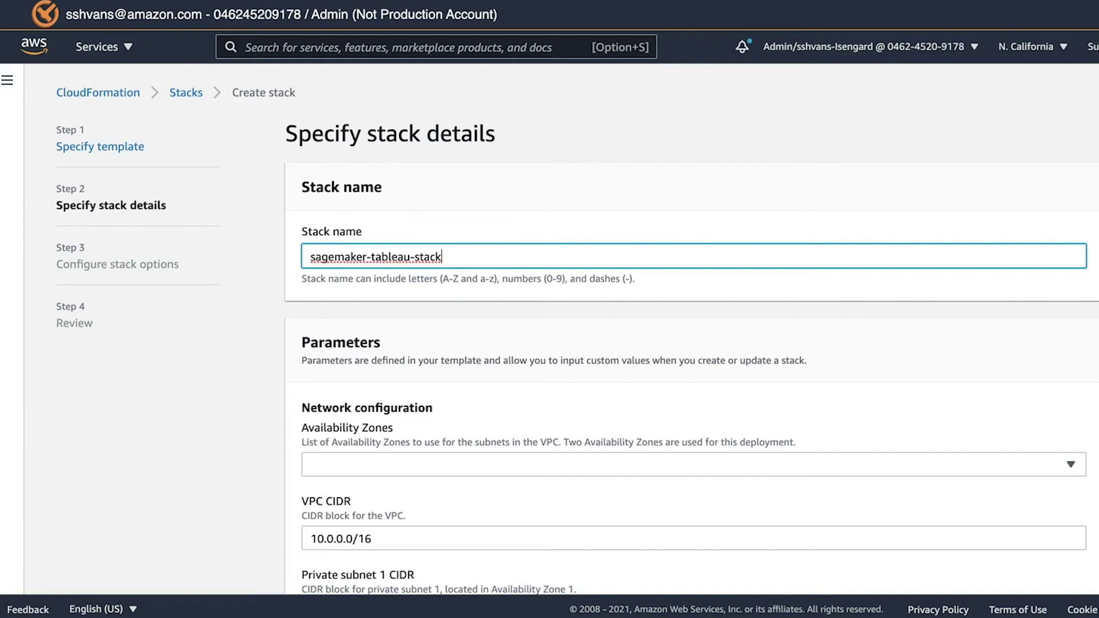
scroll(605, 366, down, 3)
Step: Select us-west-1b and us-west-1c as the stack's Availability Zones
click(601, 368)
click(587, 417)
click(578, 439)
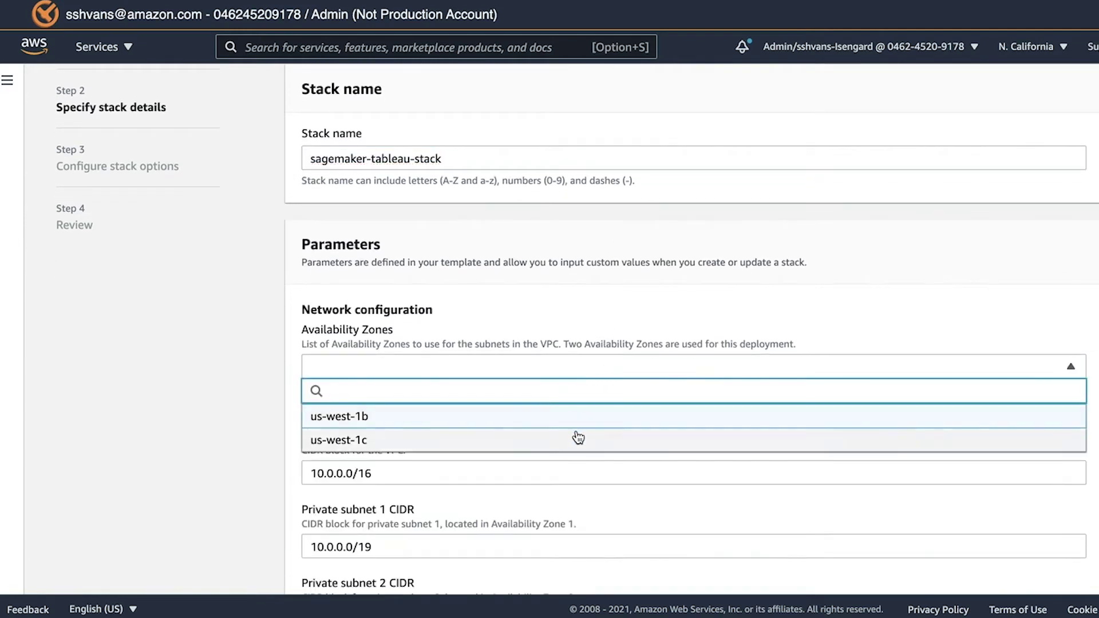
click(670, 309)
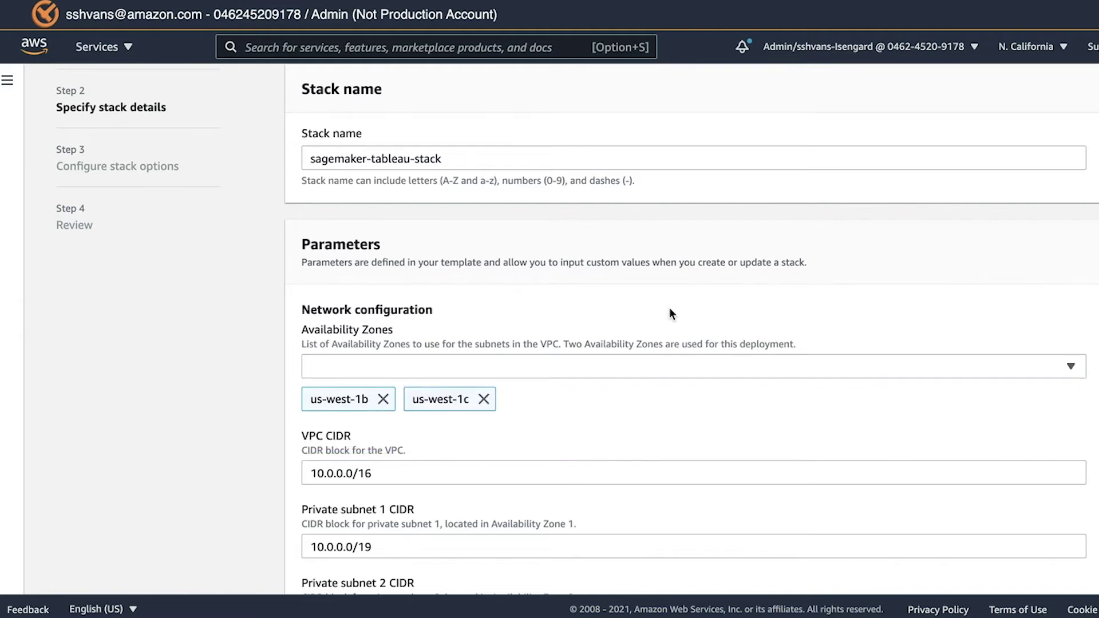
Step: Enter tableau.myexample.com as the Route 53 Domain Name parameter
scroll(670, 309, down, 5)
scroll(670, 312, down, 8)
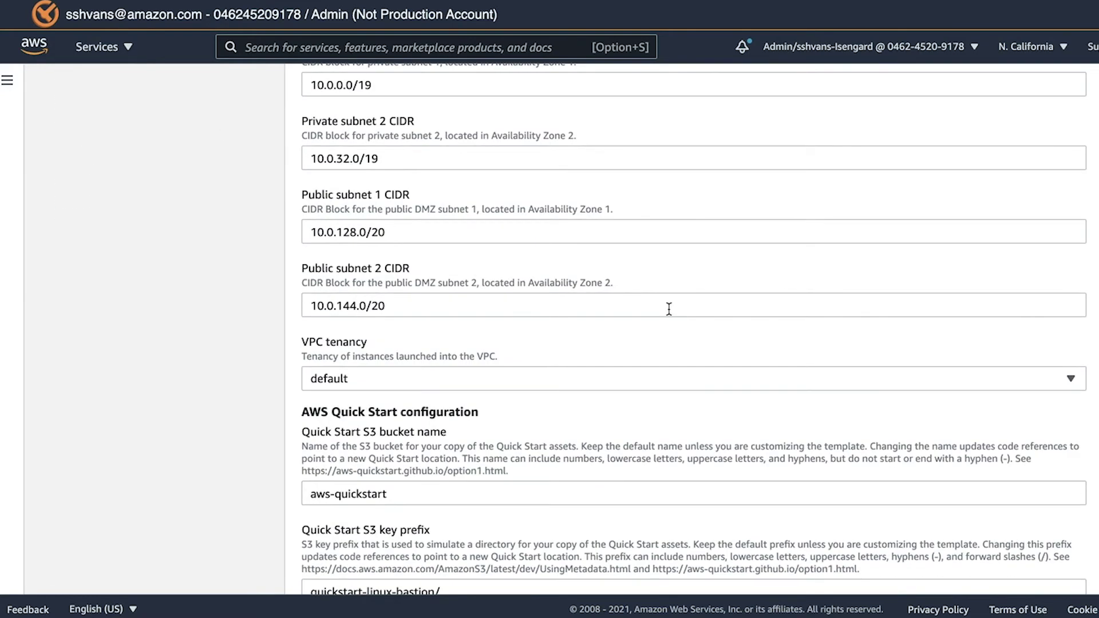
scroll(669, 309, down, 8)
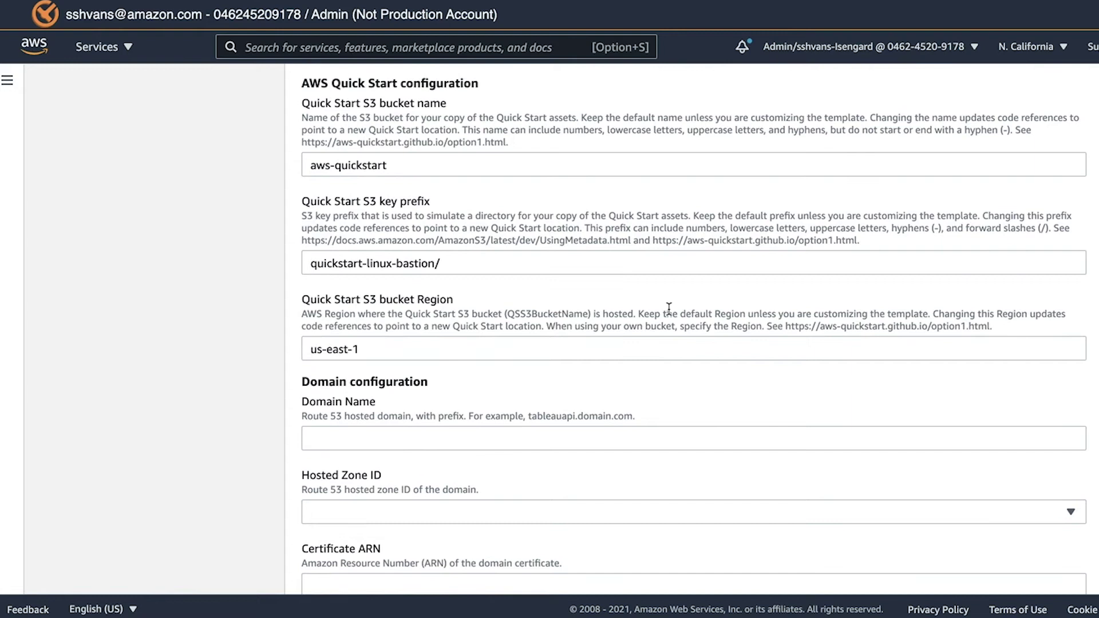
scroll(668, 309, down, 2)
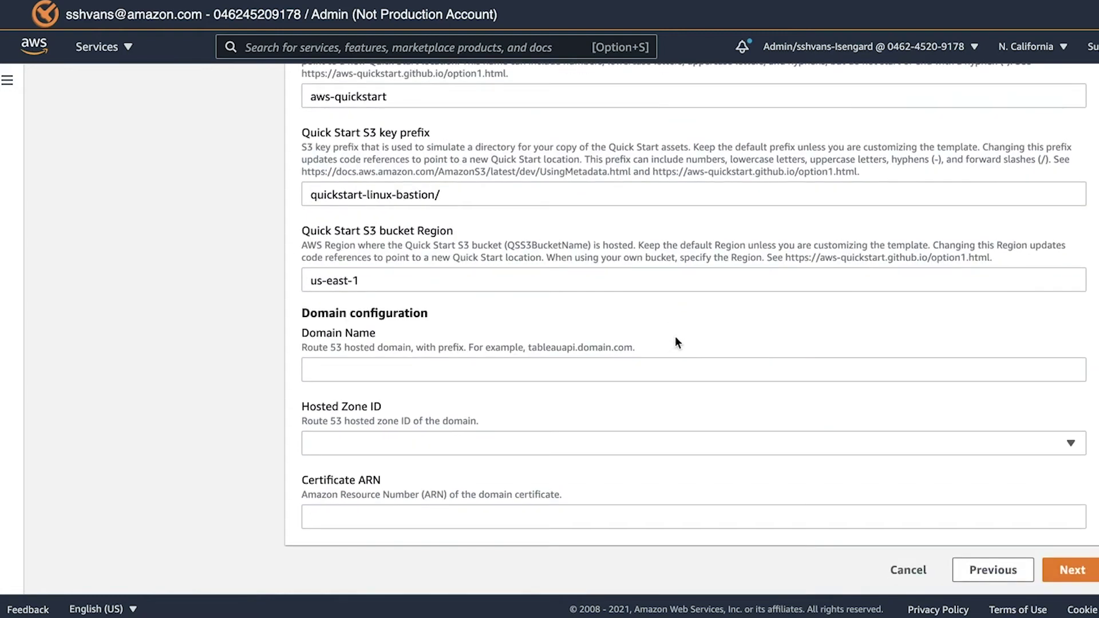
click(666, 367)
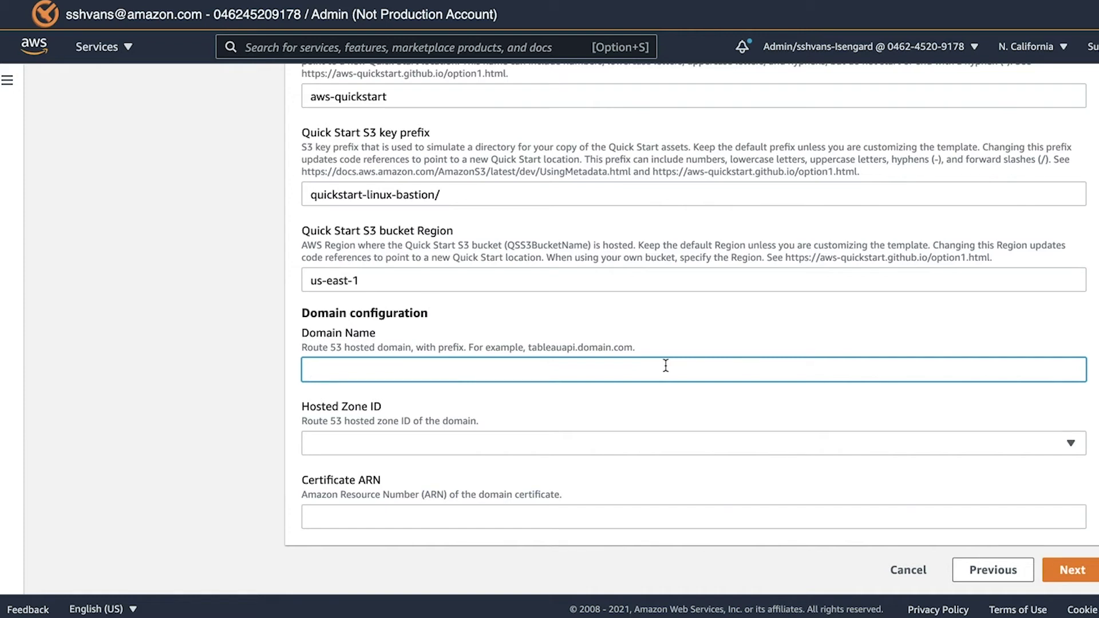
text(tableau.myexample.com)
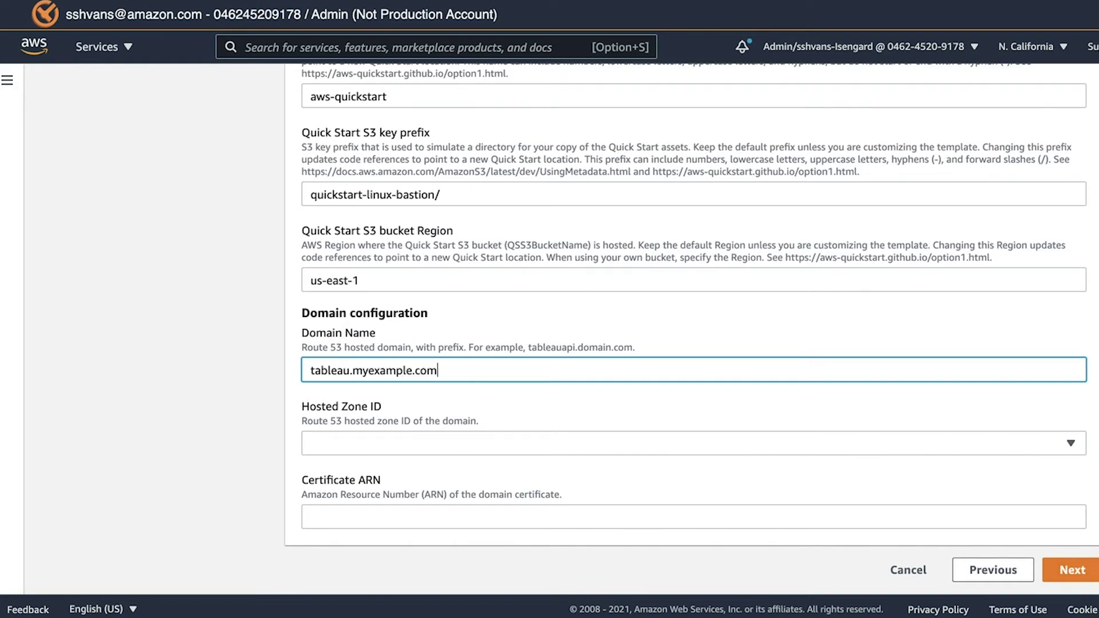
key(Tab)
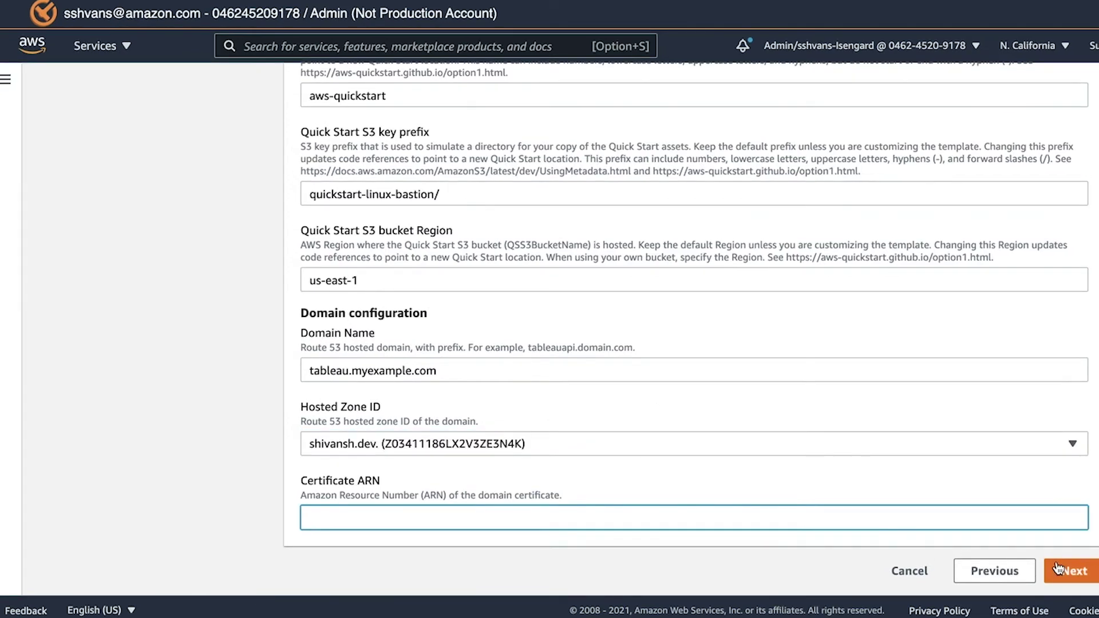
Step: Advance past the stack options step to the Review page
click(1056, 564)
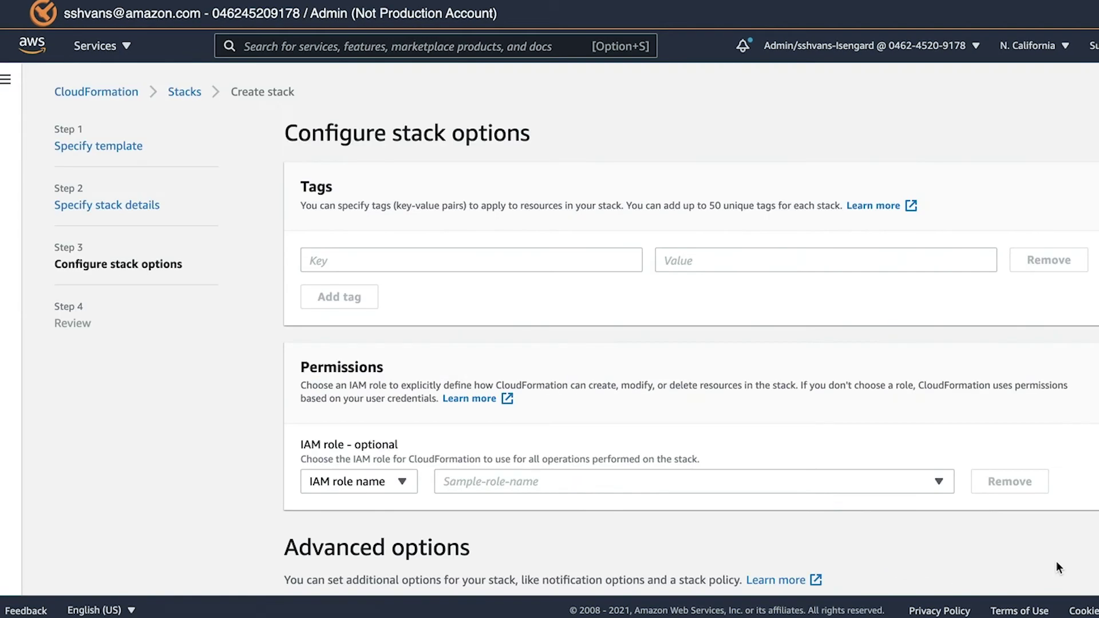
scroll(1056, 562, down, 6)
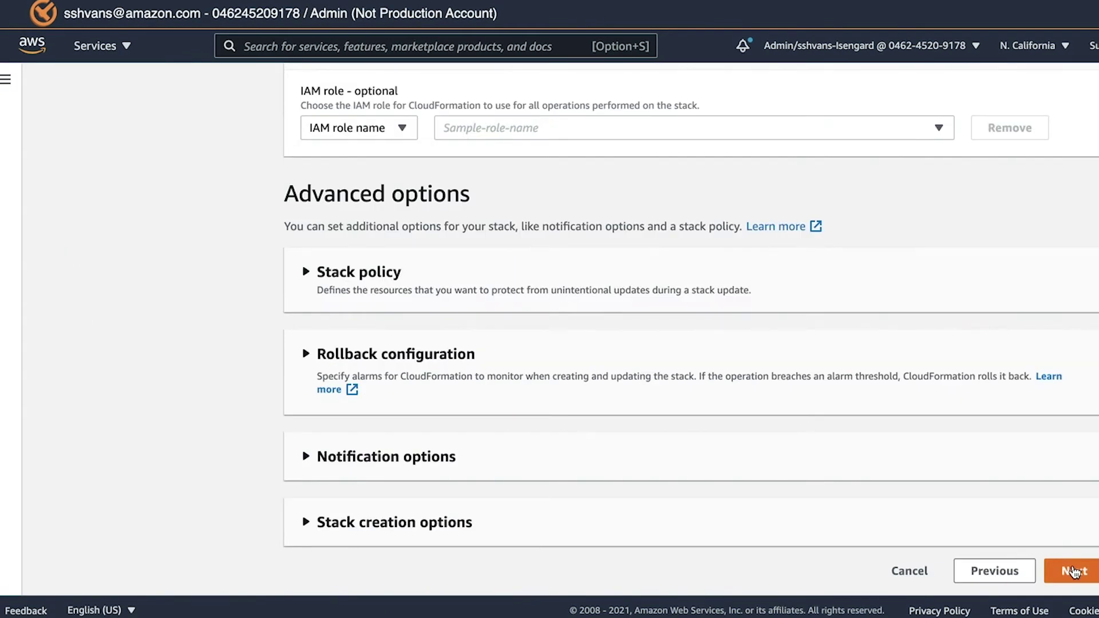
click(1074, 571)
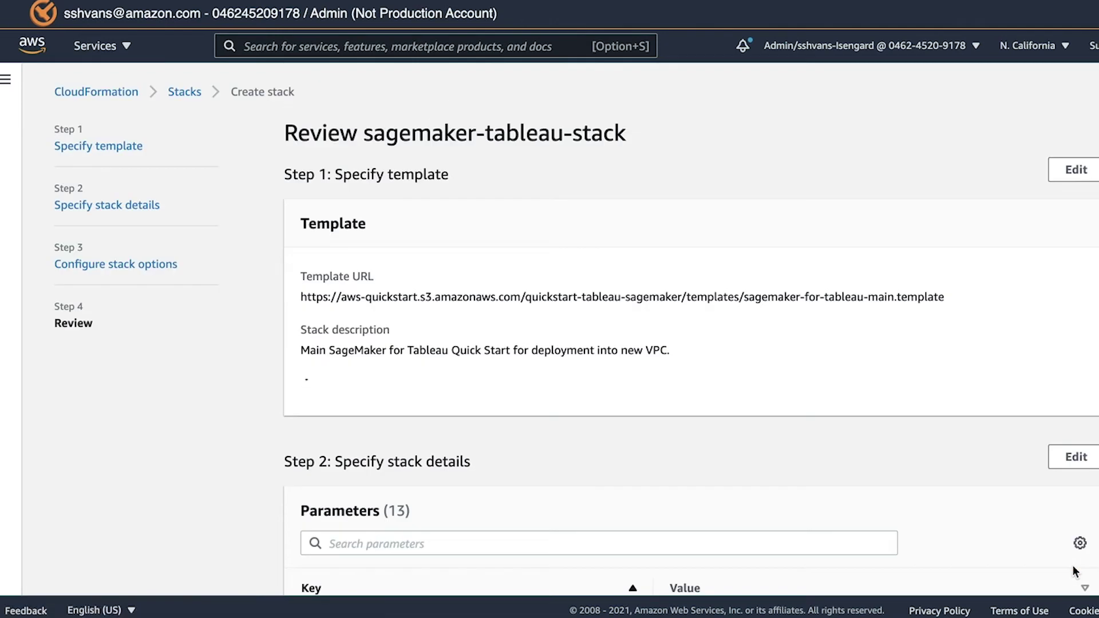
Step: Acknowledge the custom-named IAM and CAPABILITY_AUTO_EXPAND capabilities and create the stack
scroll(966, 484, down, 10)
scroll(957, 478, down, 15)
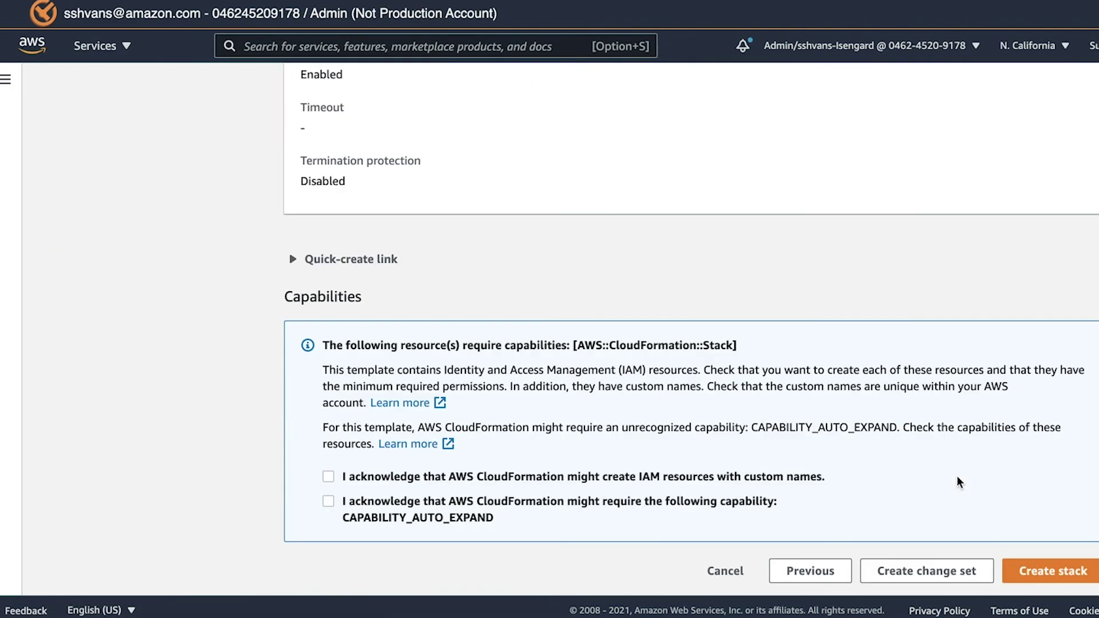
click(533, 477)
click(533, 502)
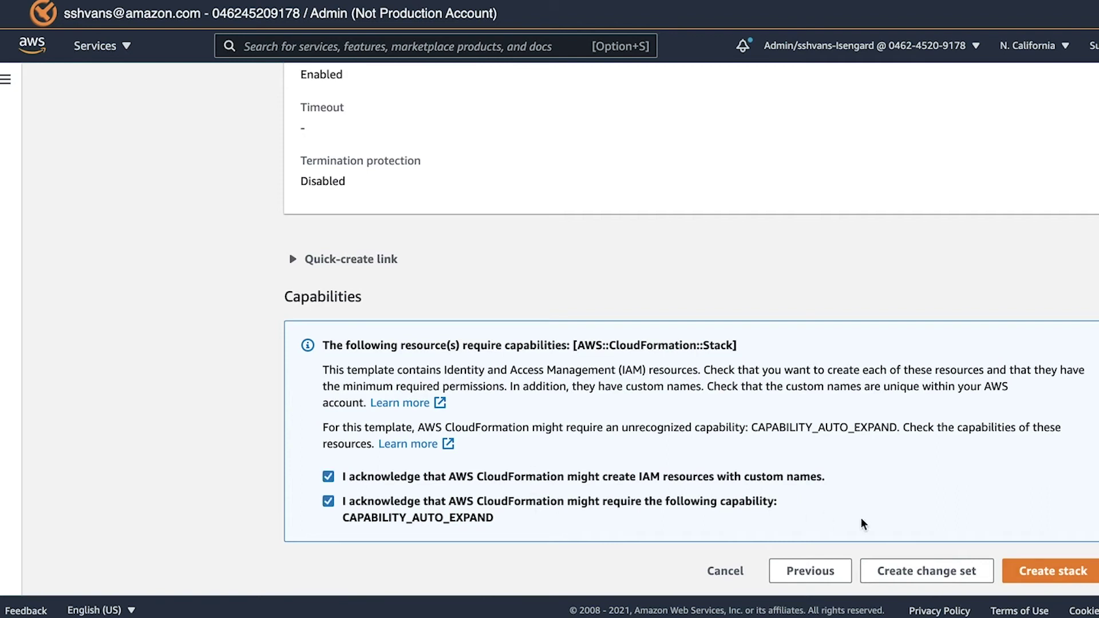
click(1039, 573)
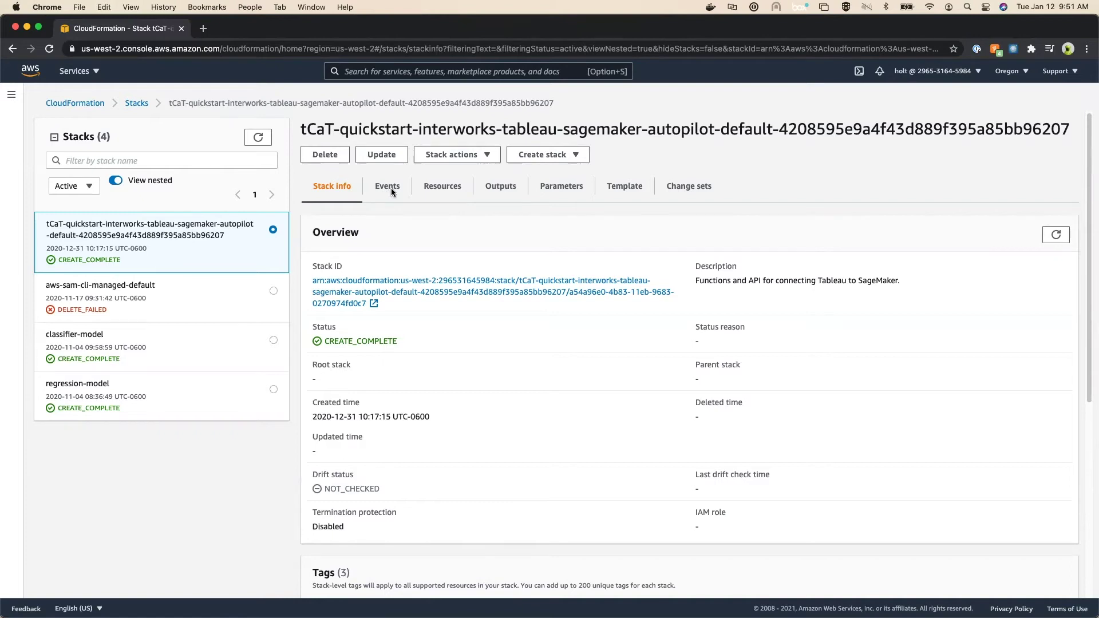
Step: Check the stack's Events, Resources and Outputs, then bring up the UserPoolDomain link's context menu
click(391, 188)
click(449, 202)
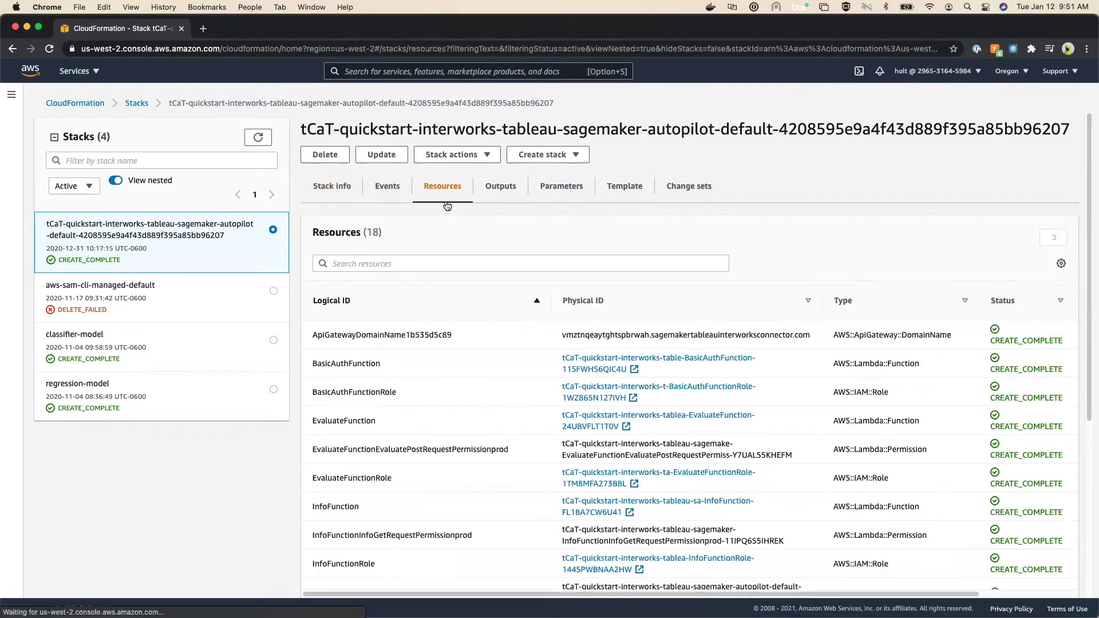
click(498, 193)
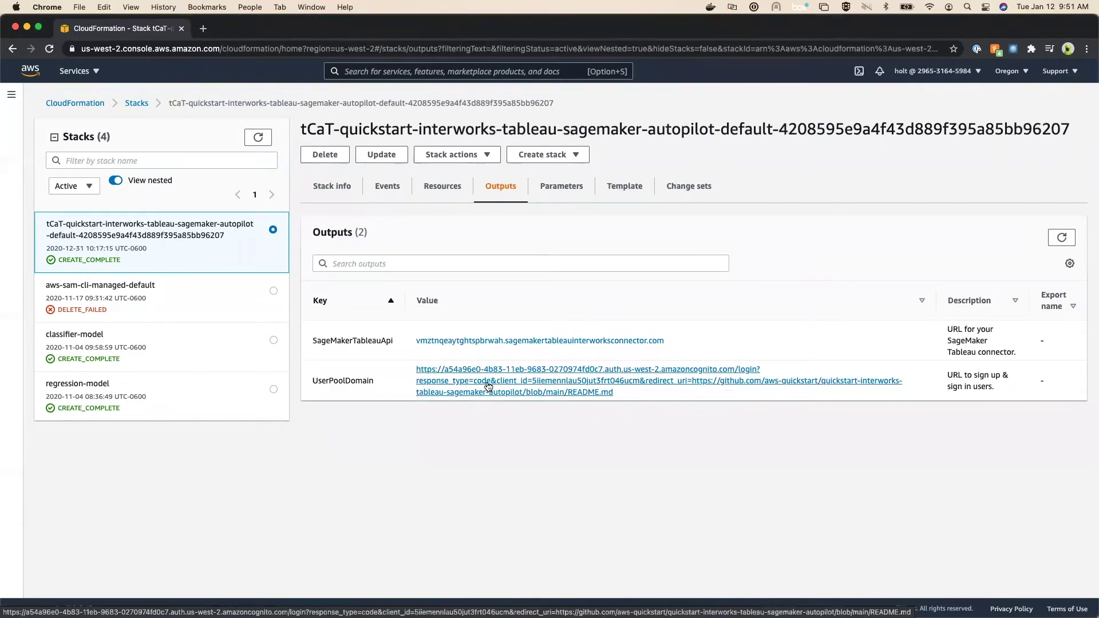
right_click(488, 387)
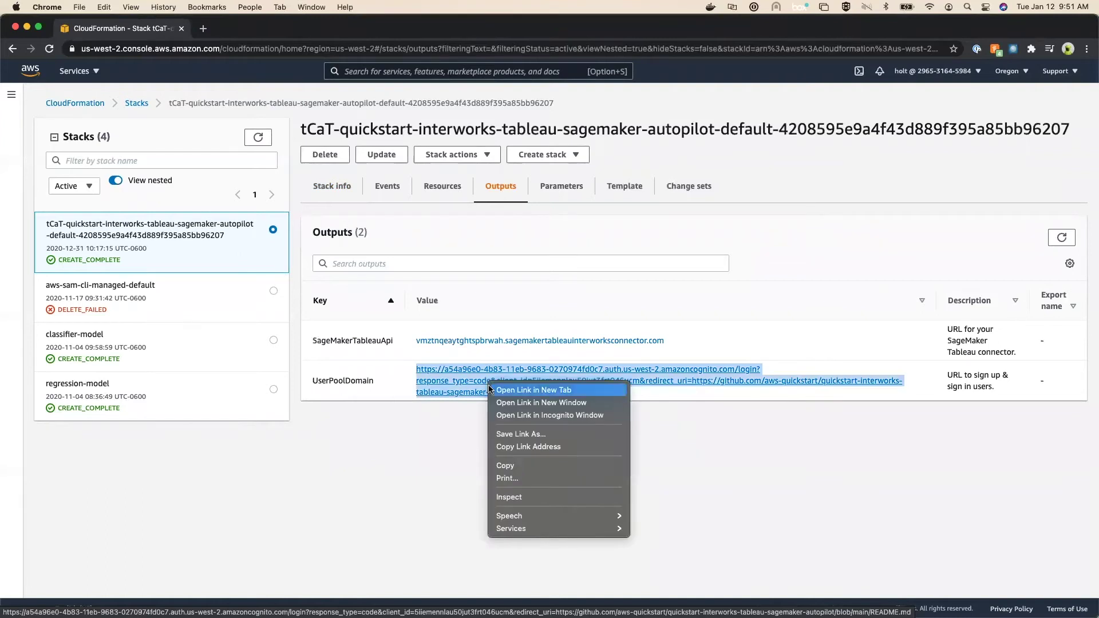
Step: Open the UserPoolDomain sign-in page in a new tab and choose a different user
click(493, 390)
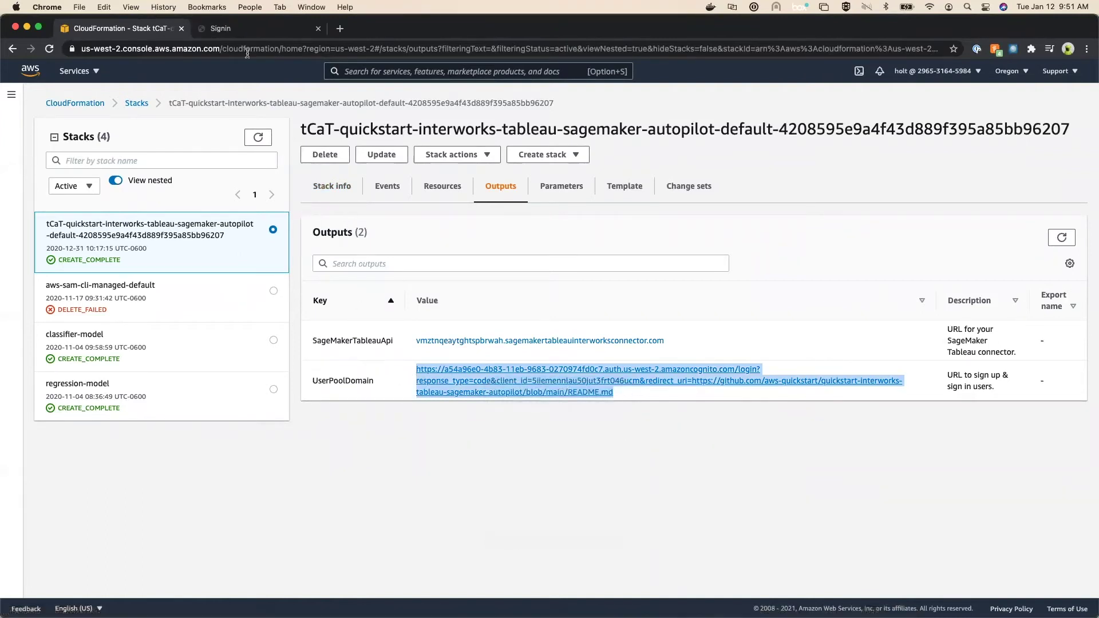
click(217, 32)
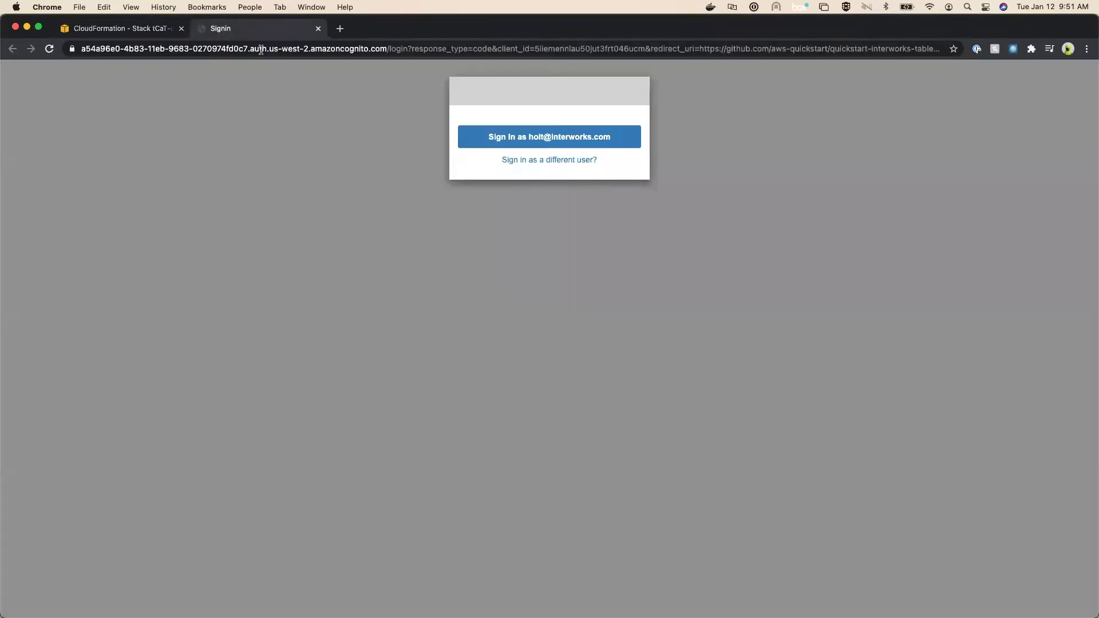
click(531, 162)
Step: Sign up with the user's e-mail and password, confirm with the pasted verification code, and close the tab
click(530, 162)
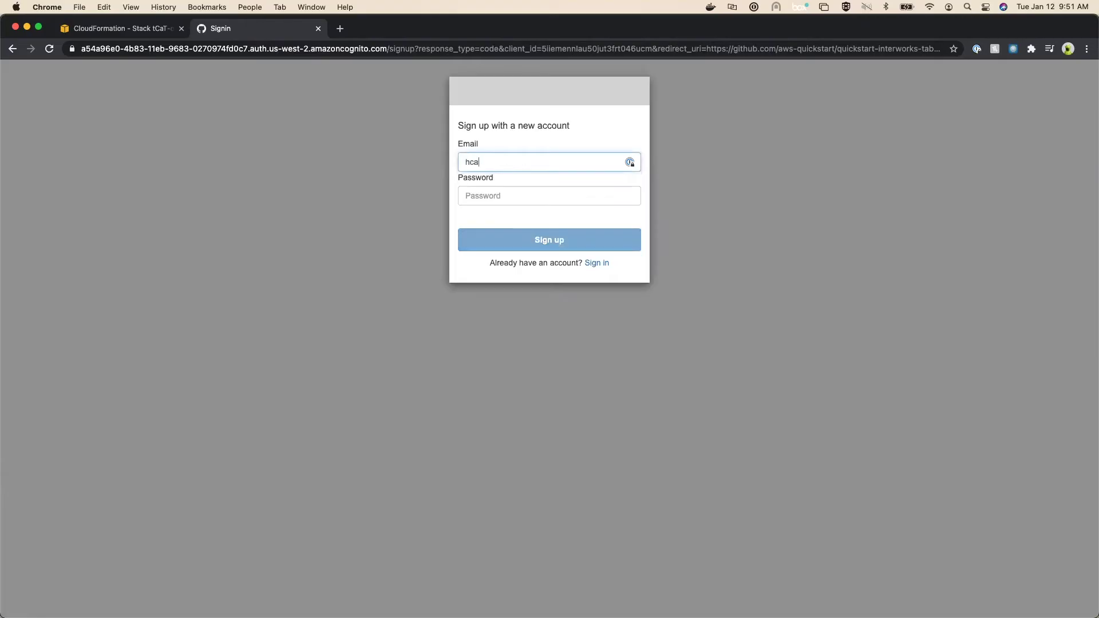
key(Tab)
key(Return)
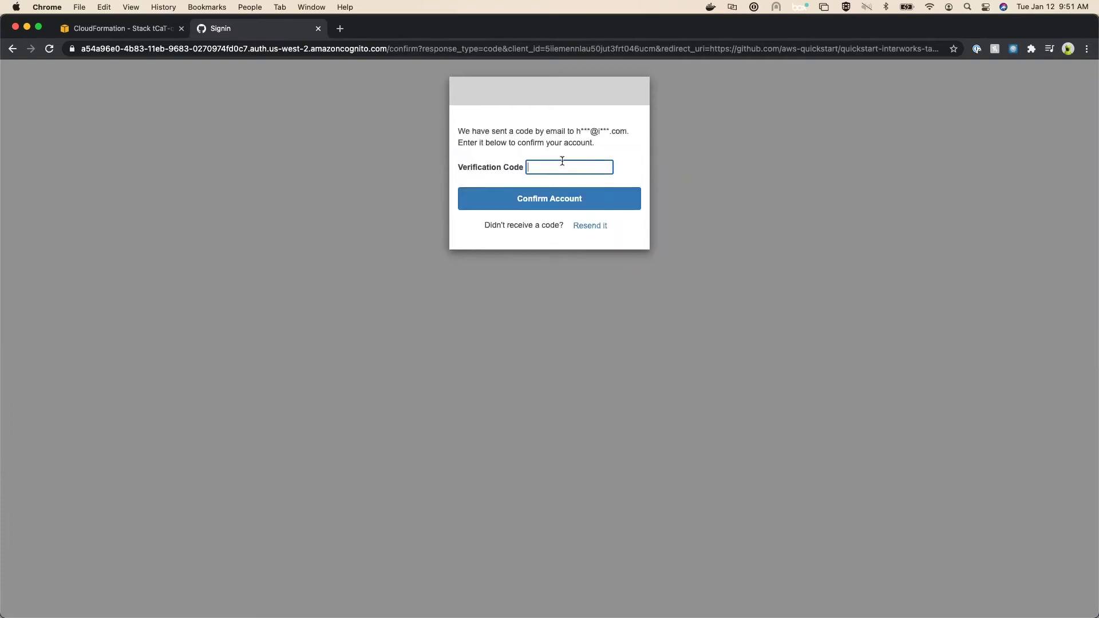
key(super+v)
click(559, 198)
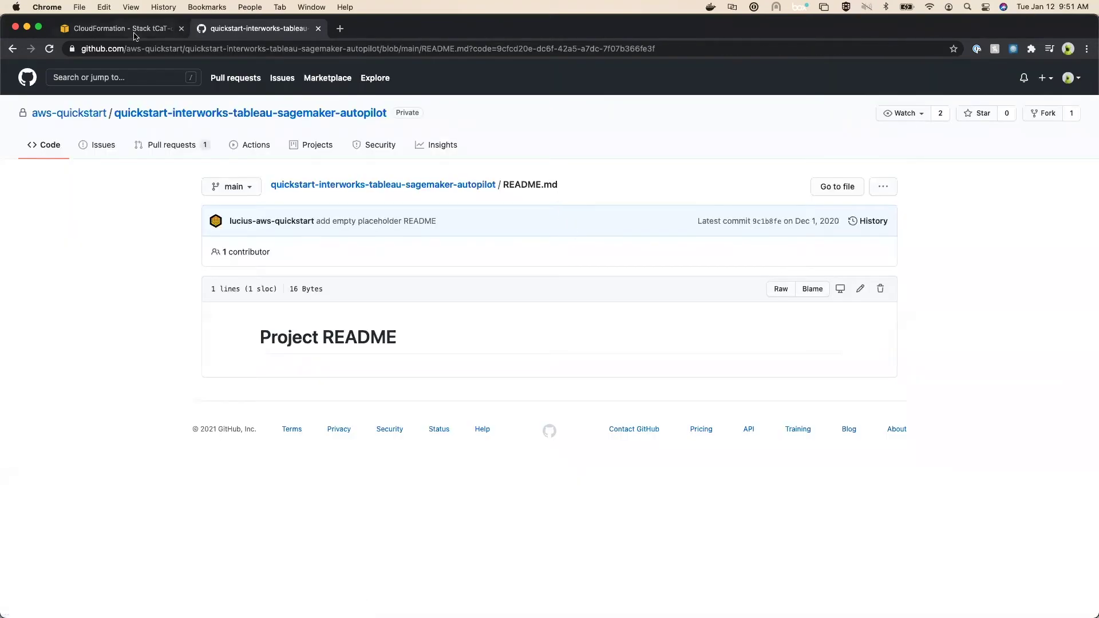
click(318, 28)
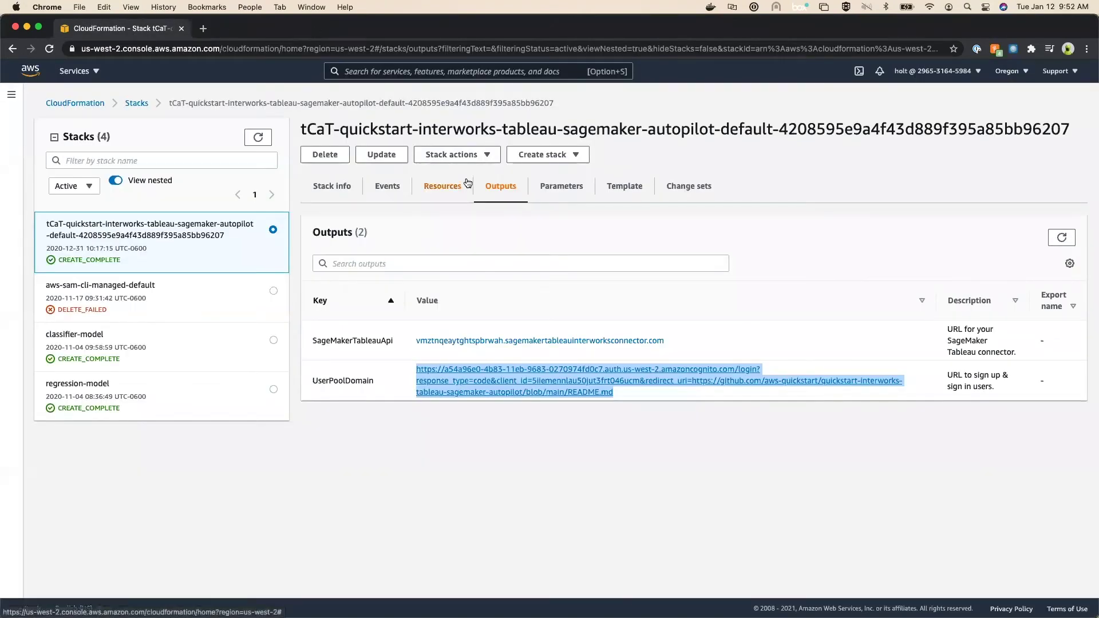
Step: Copy the SageMakerTableauApi connector URL from Outputs and minimize the browser
right_click(486, 341)
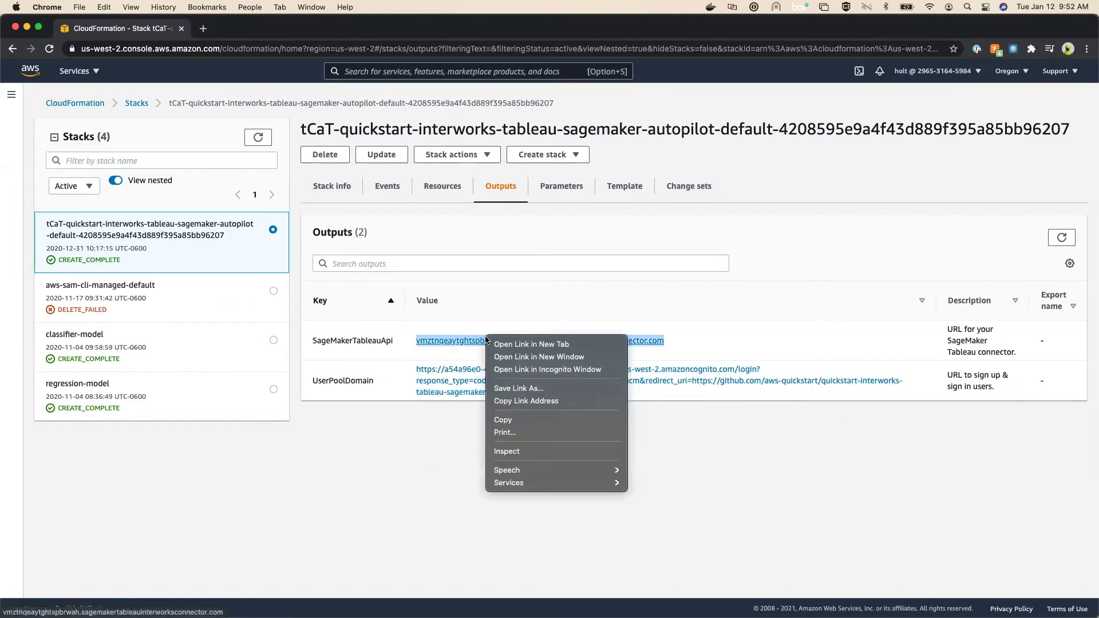
click(517, 420)
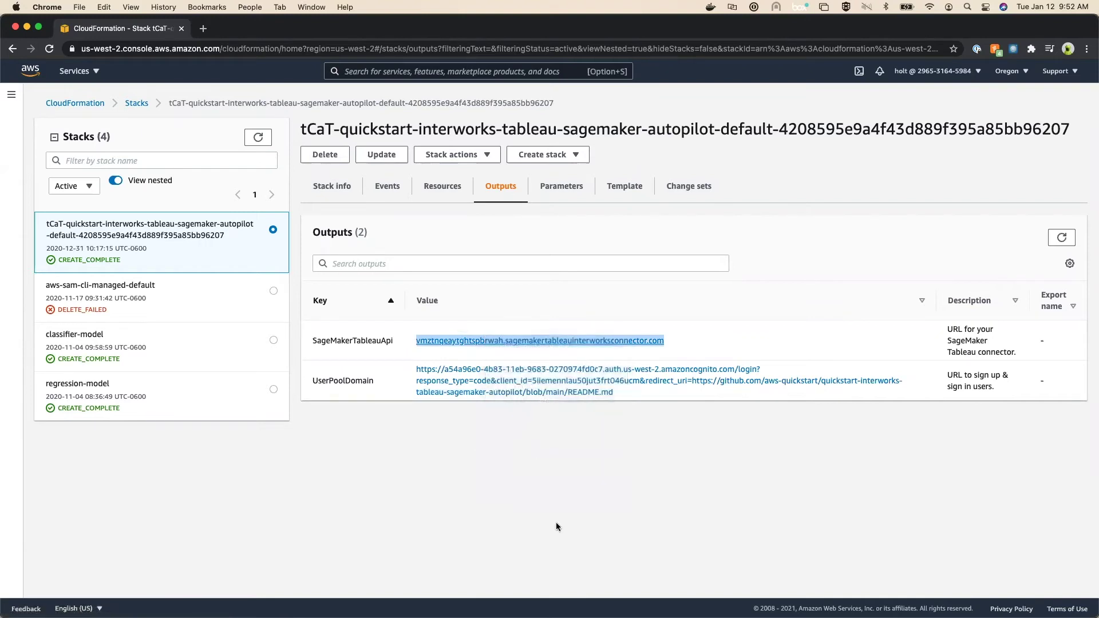
click(27, 28)
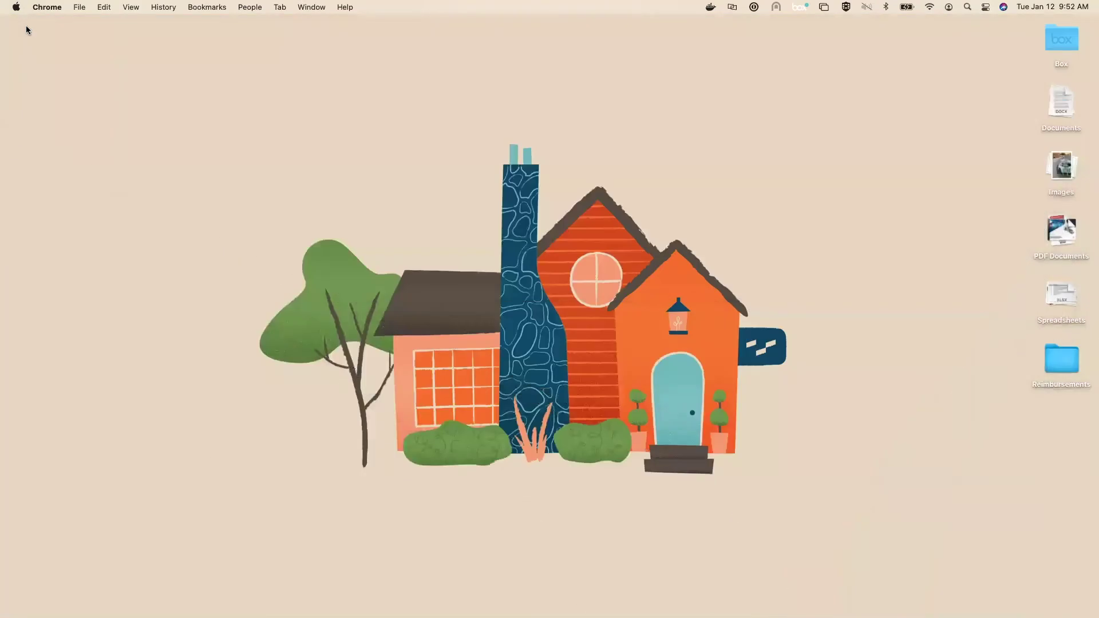
Step: Restore the minimized Tableau SageMakerModelConnector workbook from the Dock
mouse_move(670, 604)
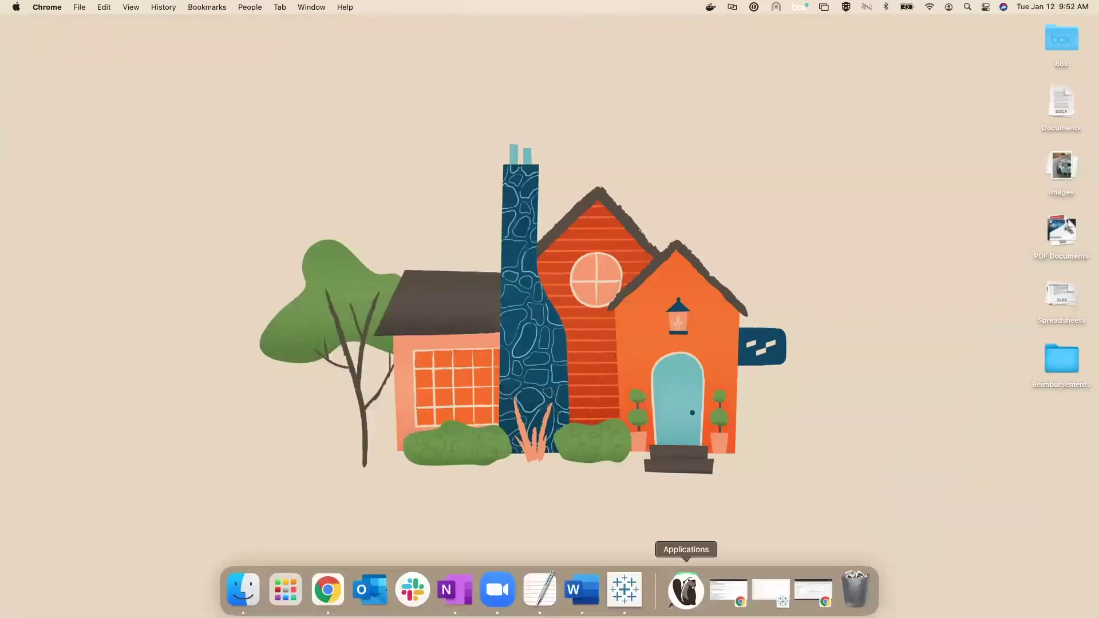
click(771, 592)
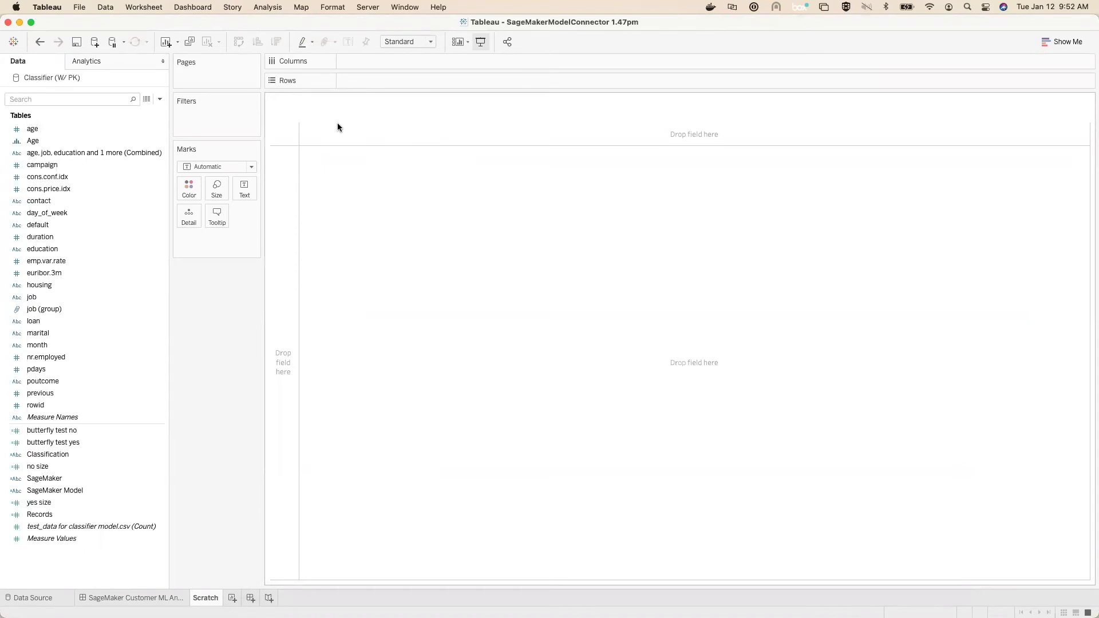
Step: Open Manage Analytics Extension Connection under Help > Settings and Performance
click(482, 41)
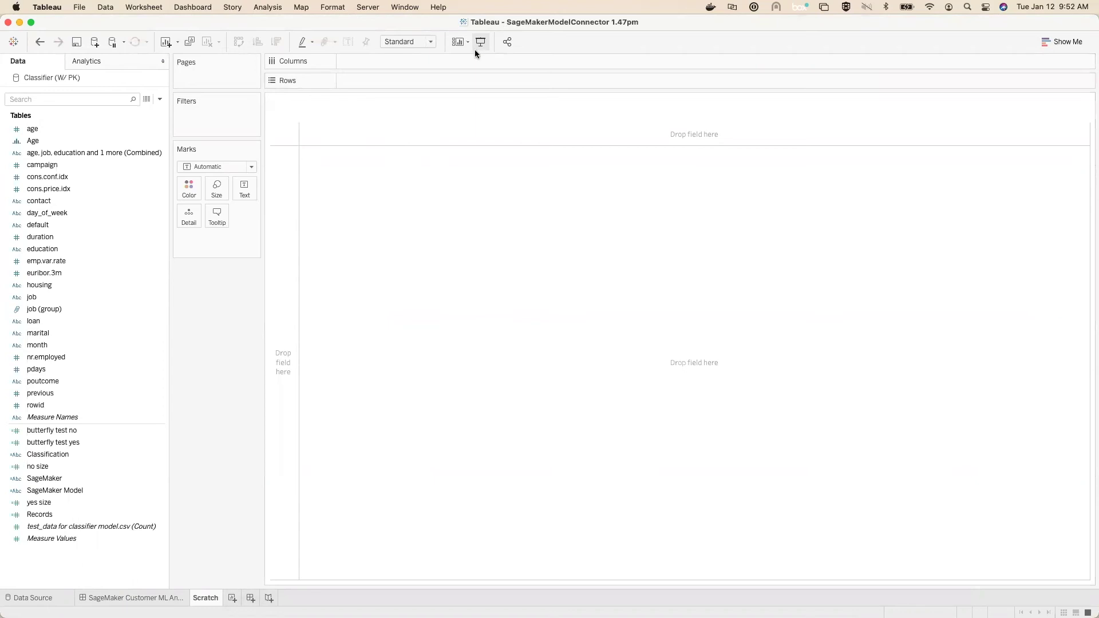
click(438, 7)
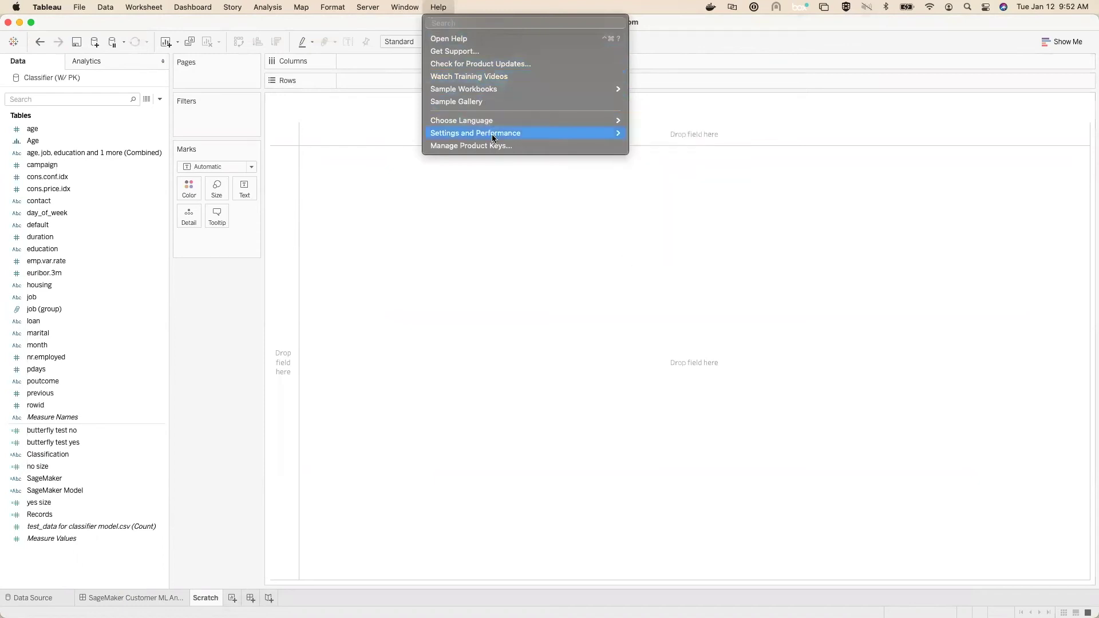
mouse_move(492, 138)
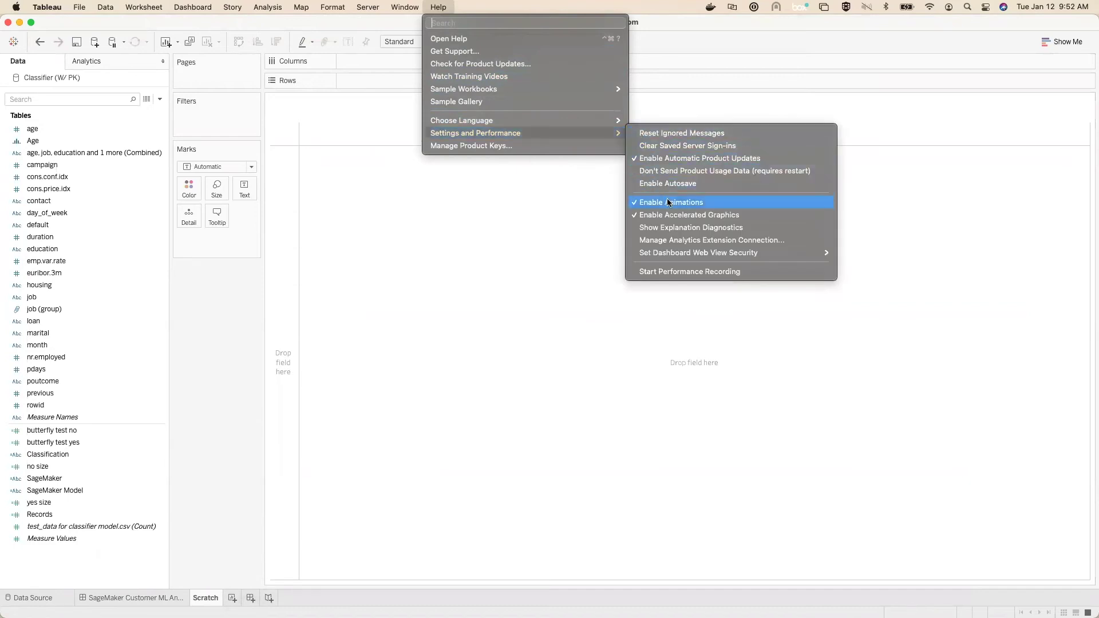
click(674, 241)
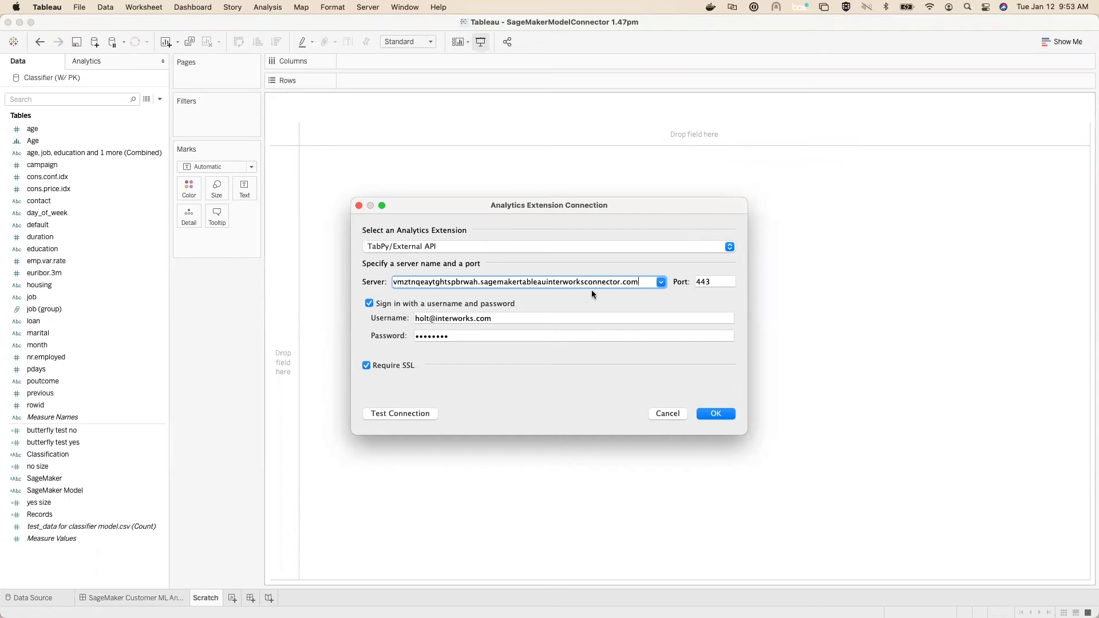
Step: Connect to the connector server on port 443 as the new user, test the connection, and save
click(714, 283)
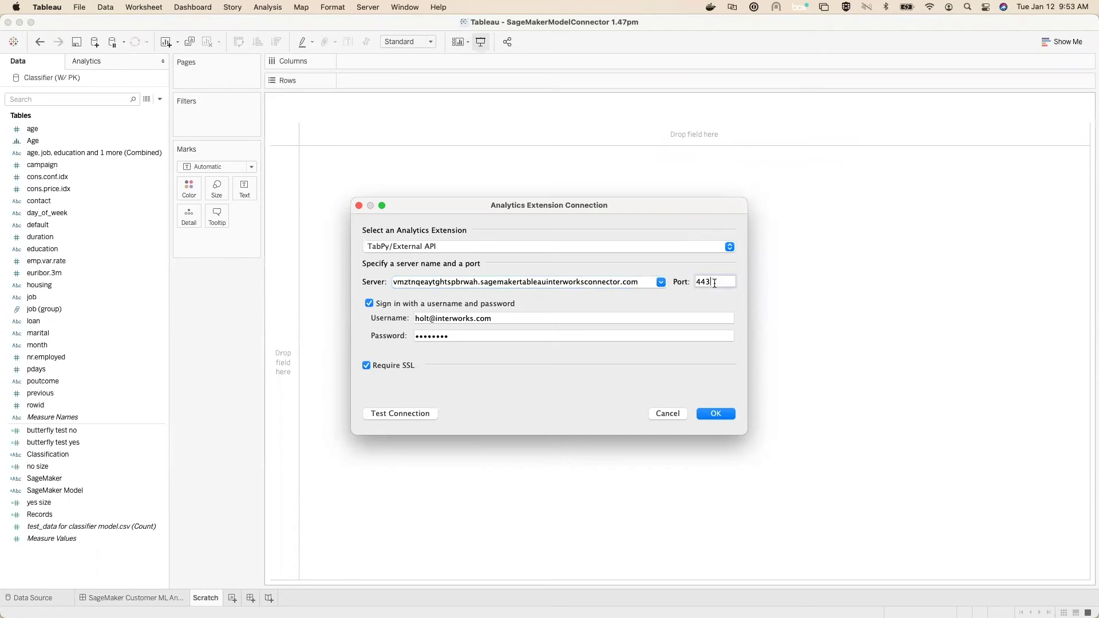
click(491, 319)
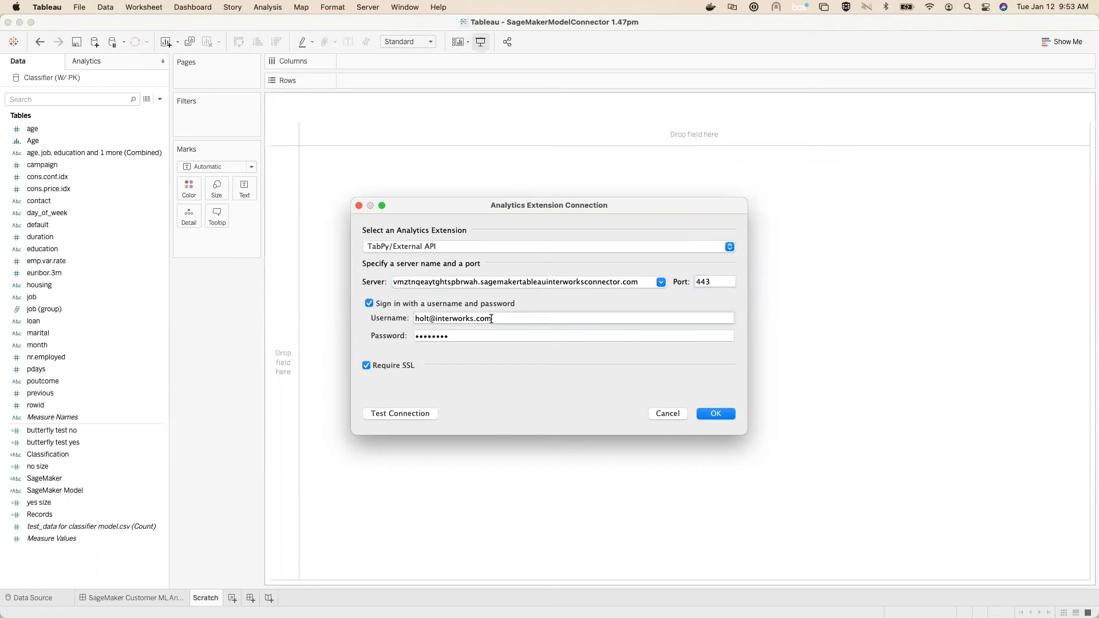
triple_click(491, 319)
key(Tab)
click(399, 414)
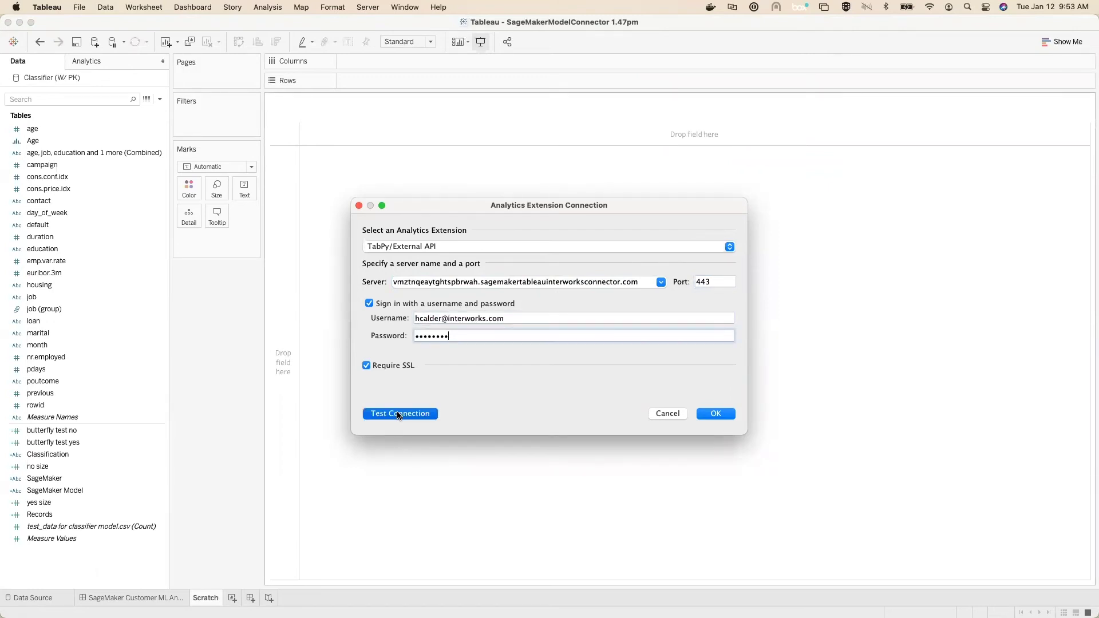
key(Return)
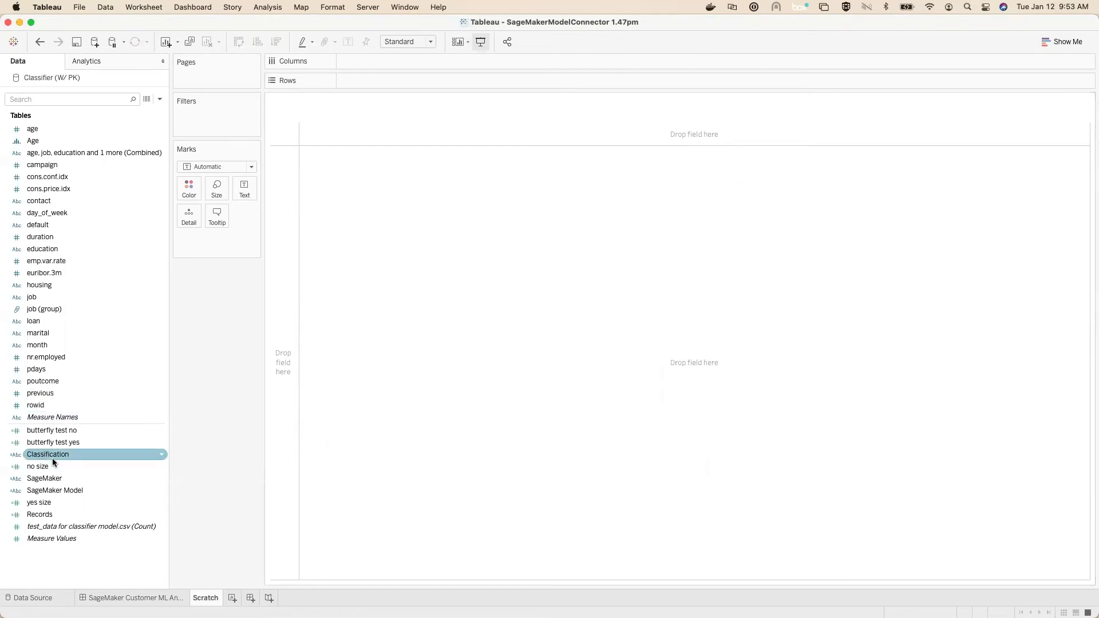
Step: Delete the old Classification field and start a new calculated field named Classification
right_click(54, 458)
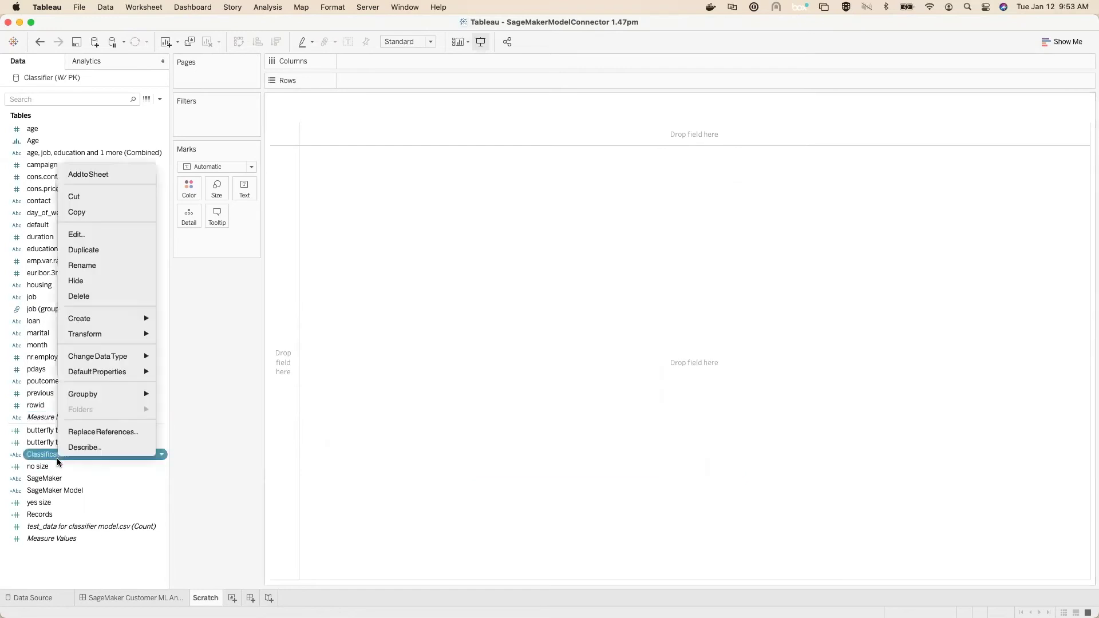
click(91, 296)
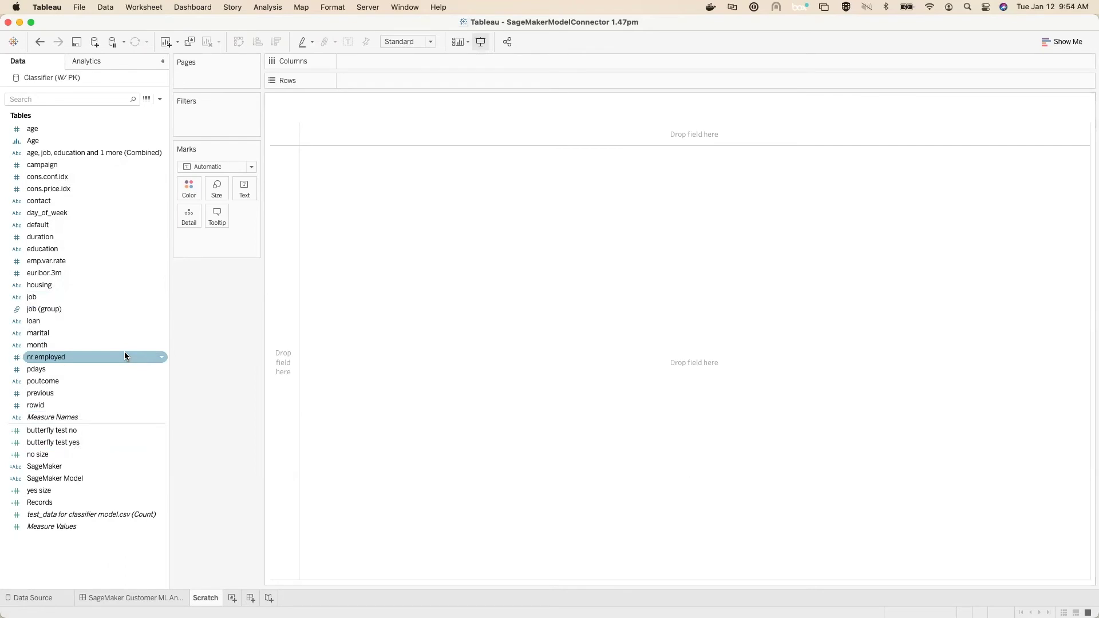
click(159, 99)
click(141, 116)
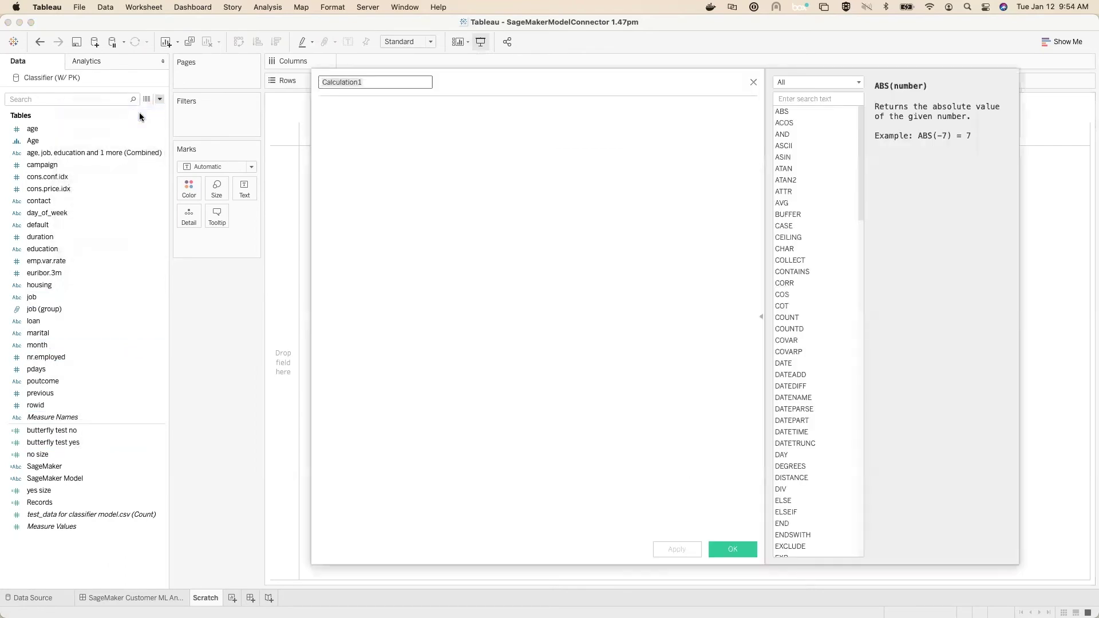
text(Classification)
key(Tab)
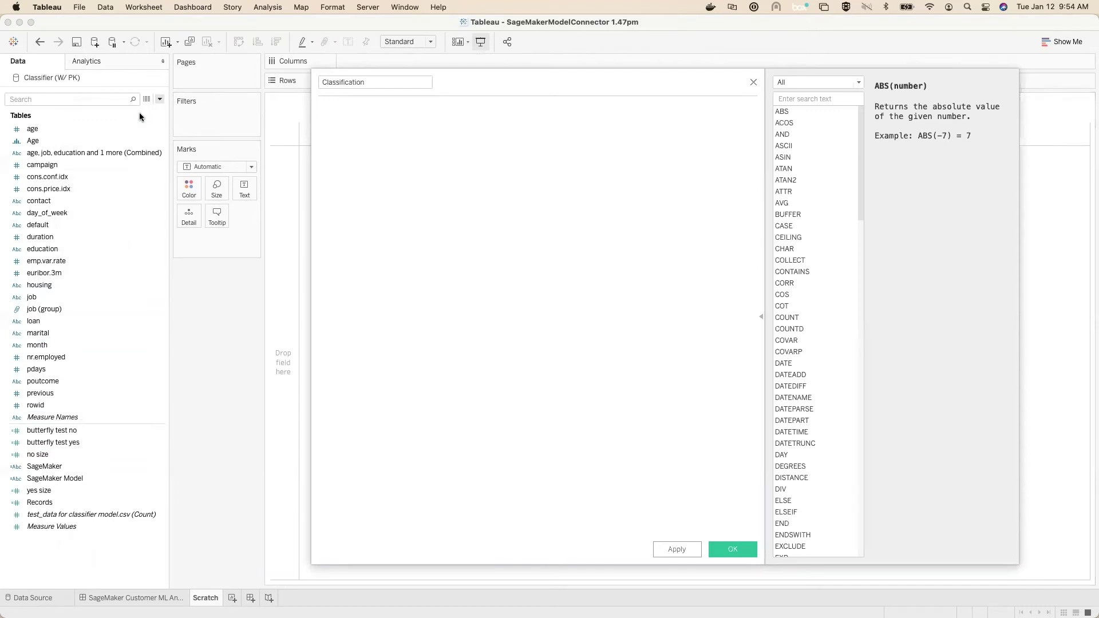
Step: Write SCRIPT_STR('classifier-sm-endpoint', …) with the twenty pasted ATTR arguments
text(script)
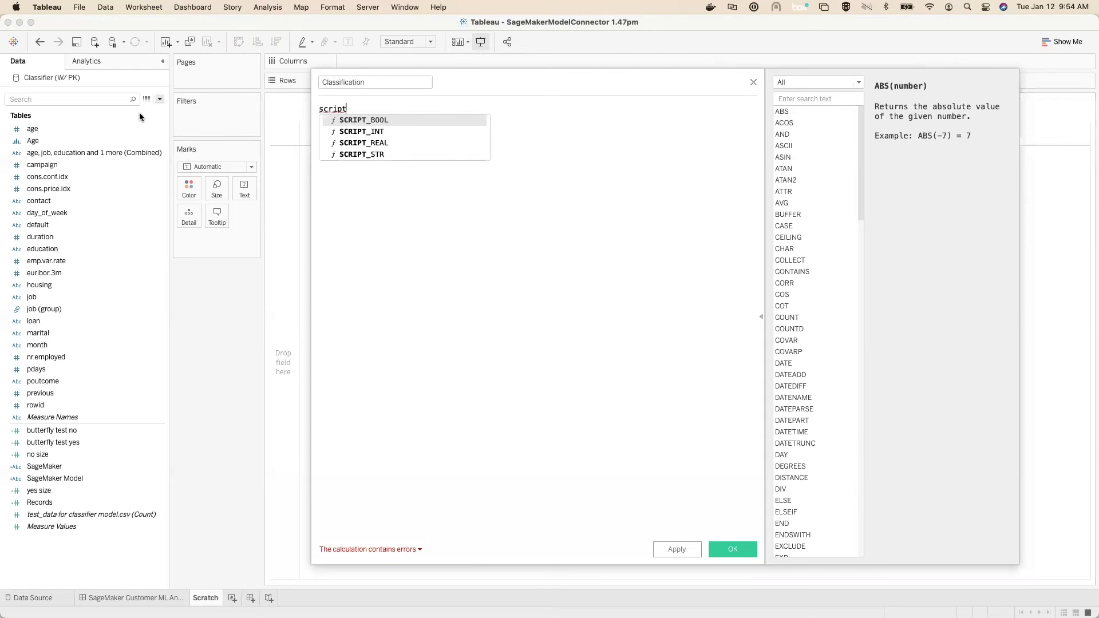
key(Down)
key(Down)
key(Down)
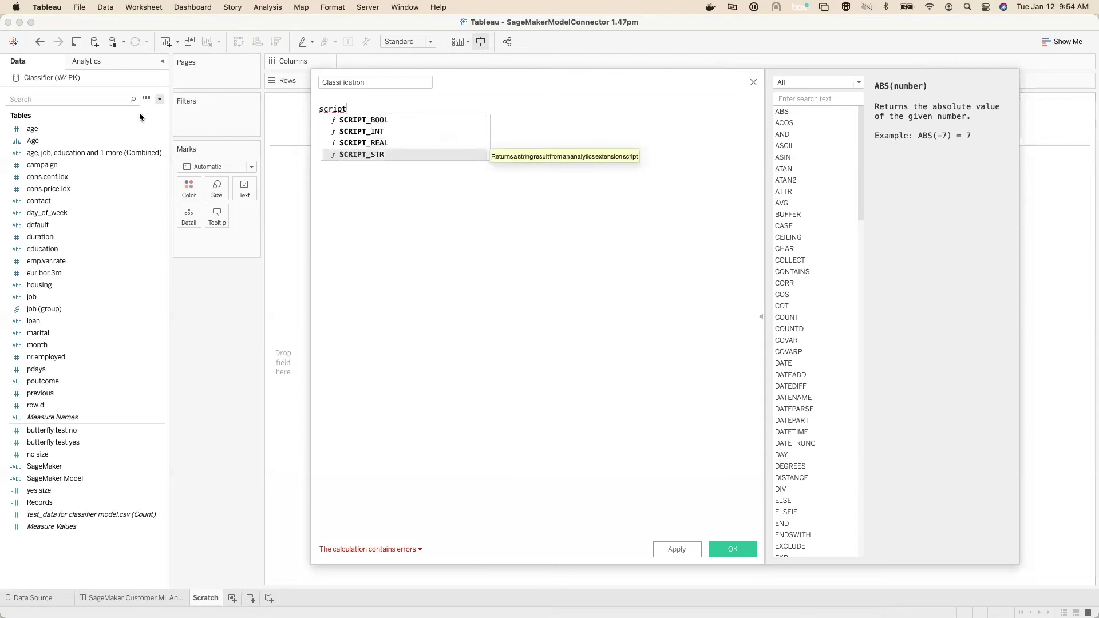
key(Return)
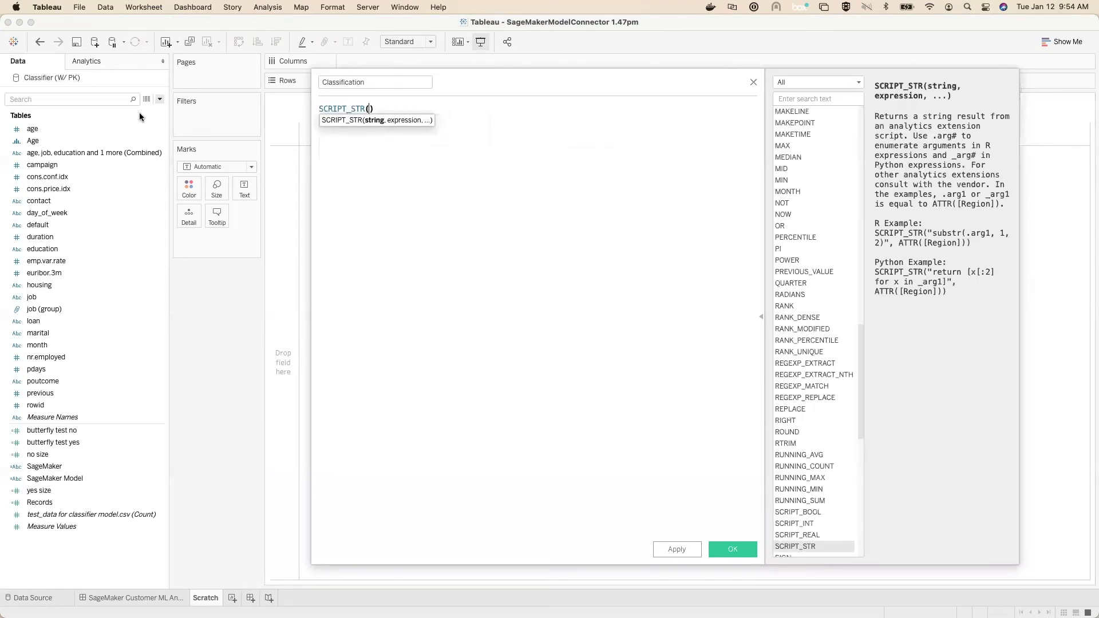
key(Return)
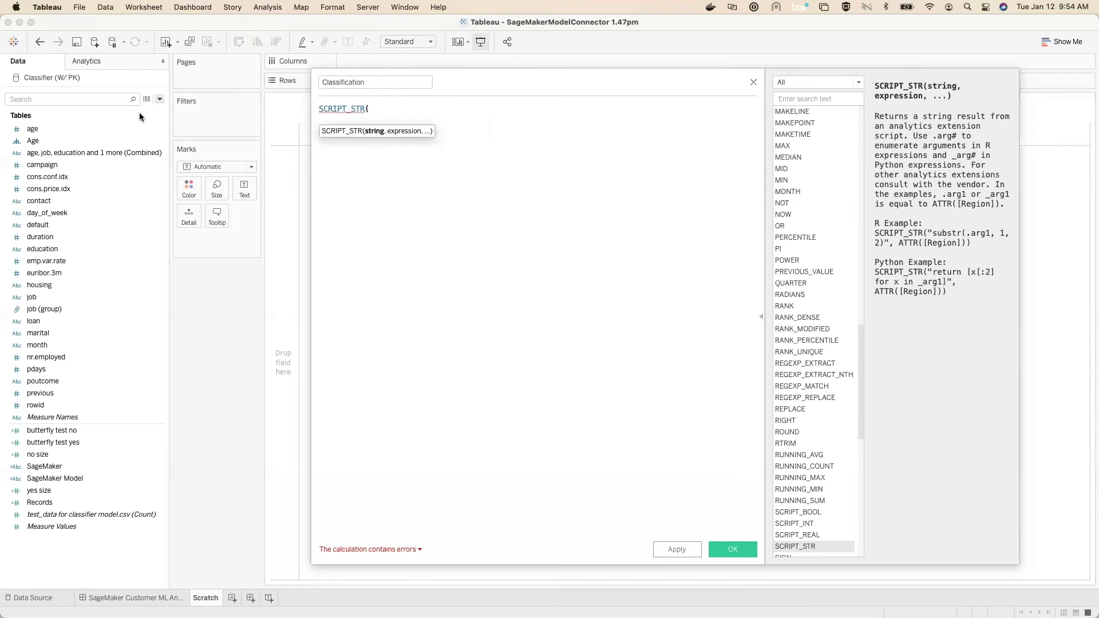
text(')
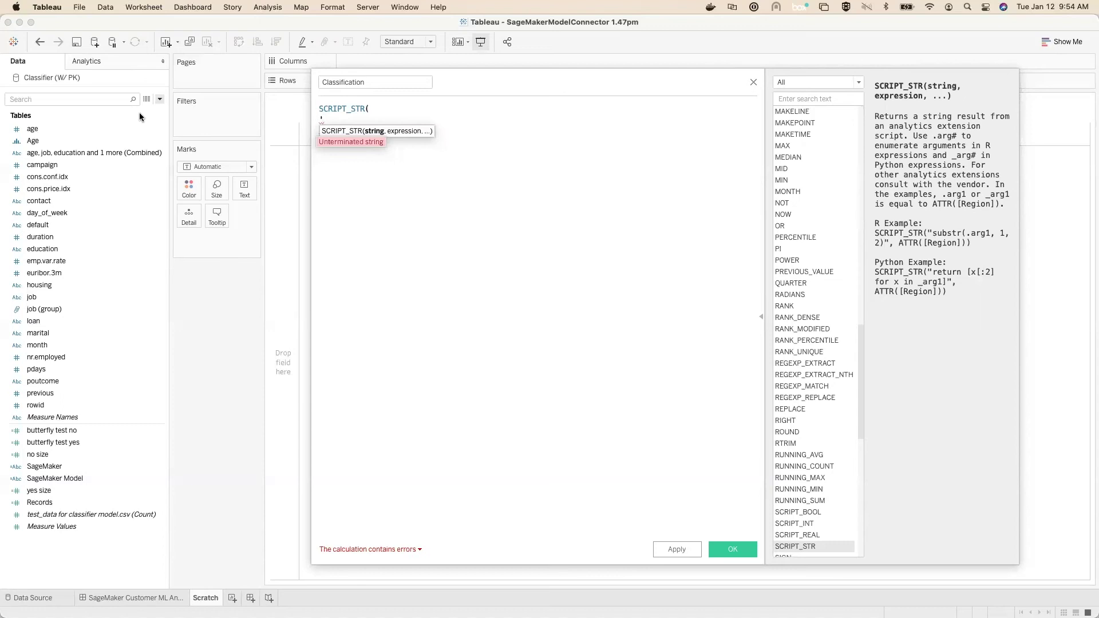
text(classifier-sm-endpoint')
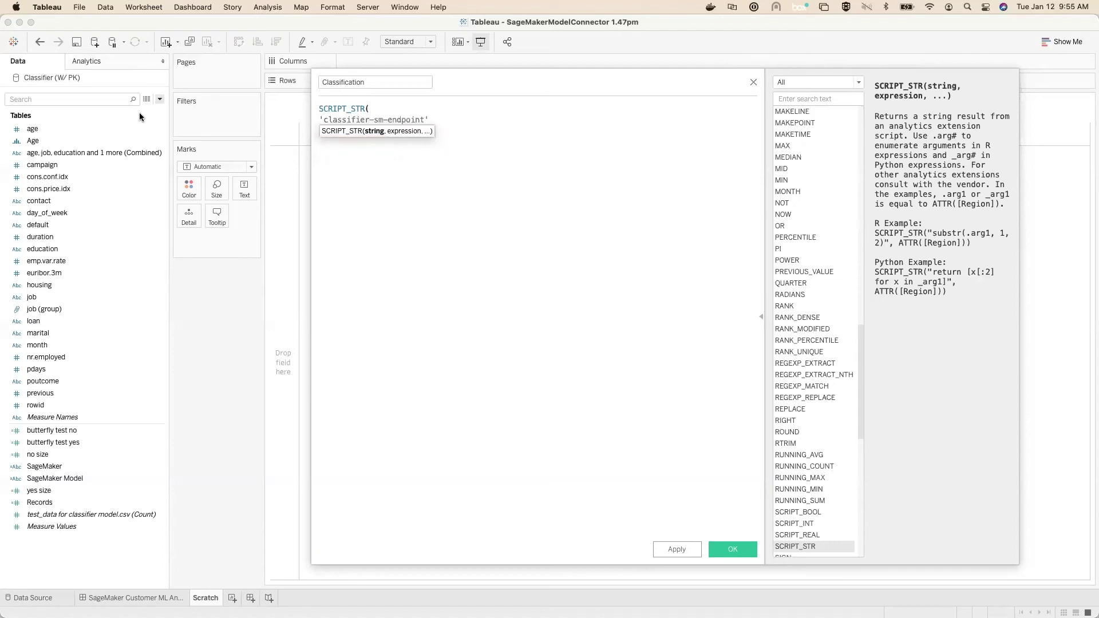
text(,)
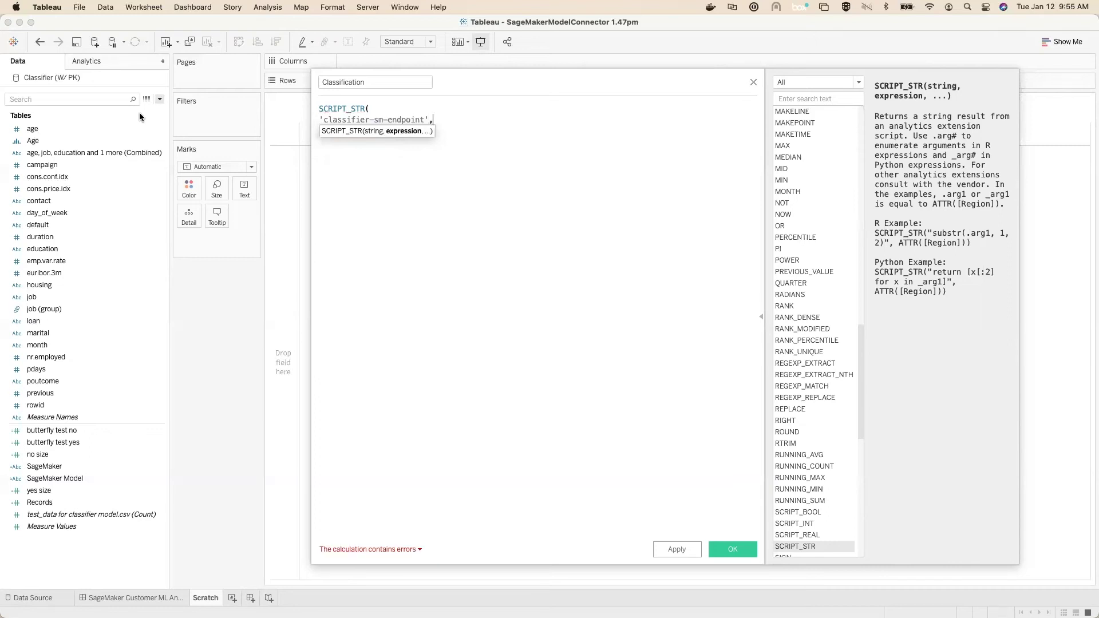
key(Return)
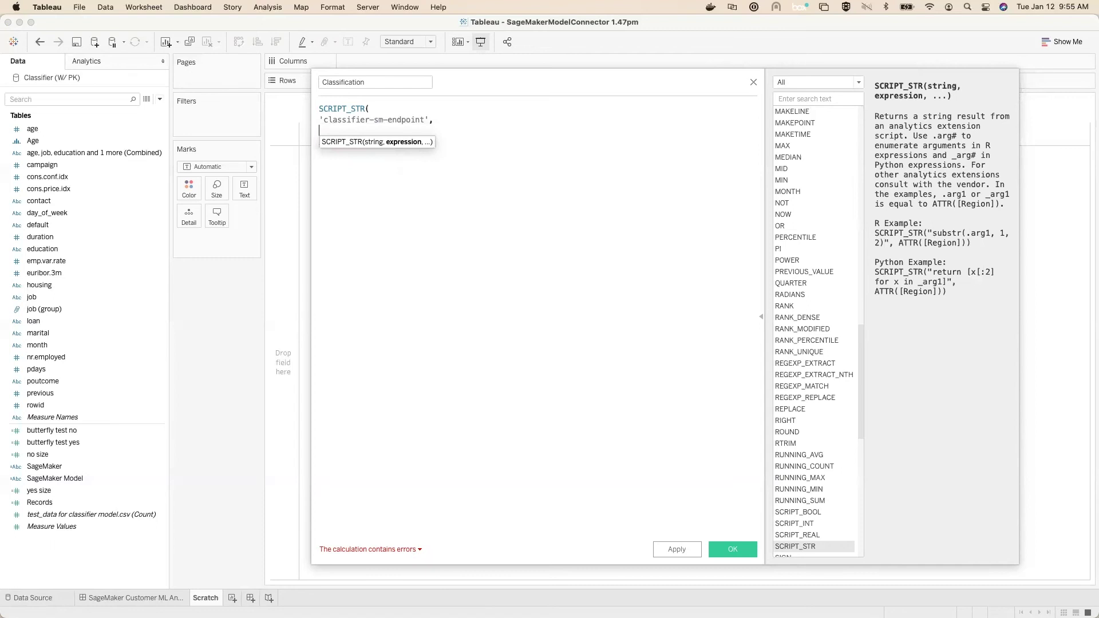
key(Return)
text())
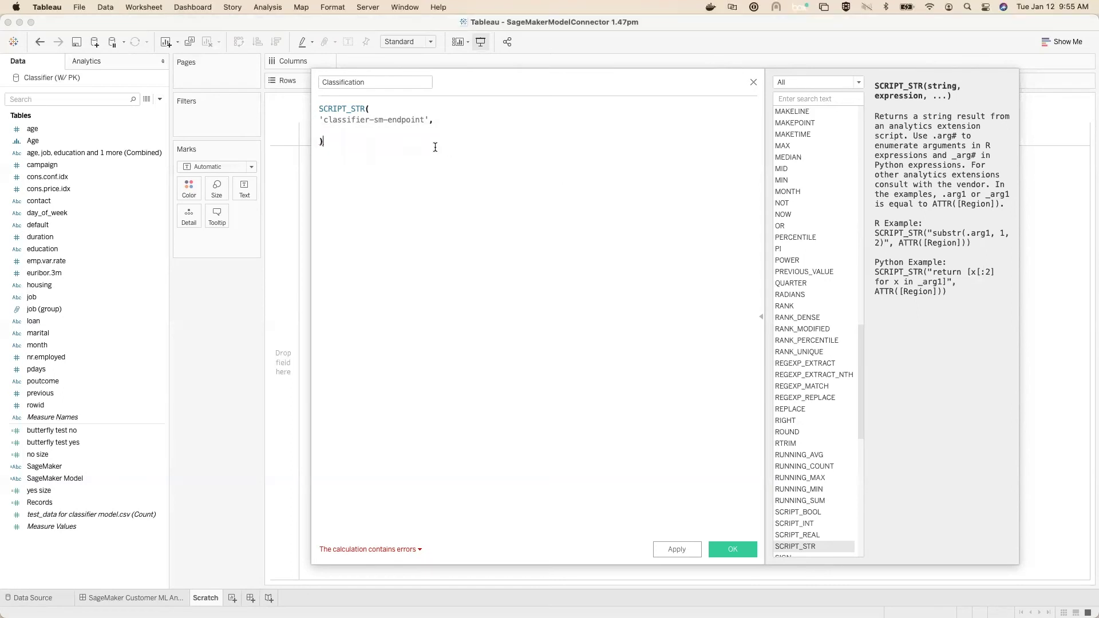
text(ATTR([age]), ATTR([job]), ATTR([marital]), ATTR([education]), ATTR([default]), ATTR([housing]), ATTR([loan]), ATTR([contact]), ATTR([month]), ATTR([day_of_week]), ATTR([duration]), ATTR([campaign]), ATTR([pdays]), ATTR([previous]), ATTR([poutcome]), ATTR([emp.var.rate]), ATTR([cons.price.idx]), ATTR([cons.conf.idx]), ATTR([euribor.3m]), ATTR([nr.employed]))
Step: Confirm the calculation is valid, save it, and select the Classification field
click(486, 181)
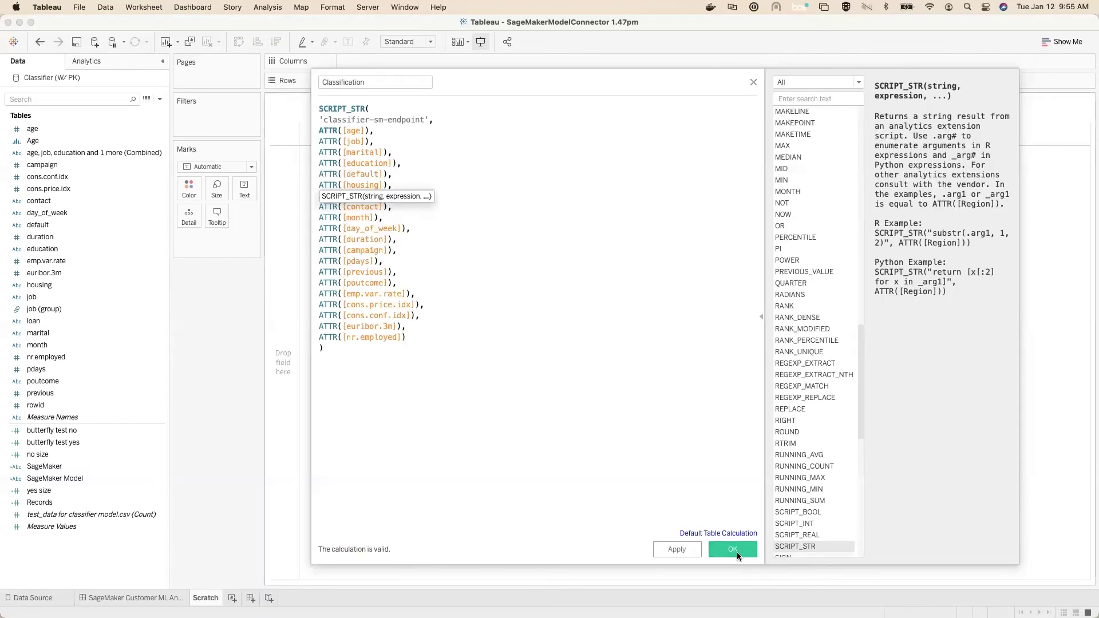
click(733, 549)
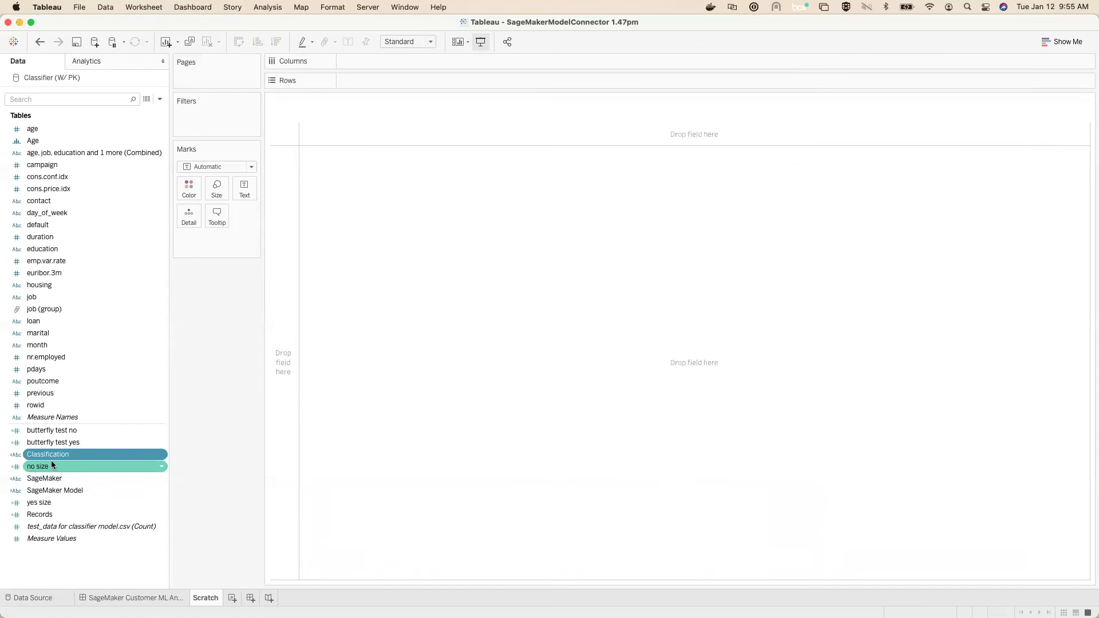
click(56, 460)
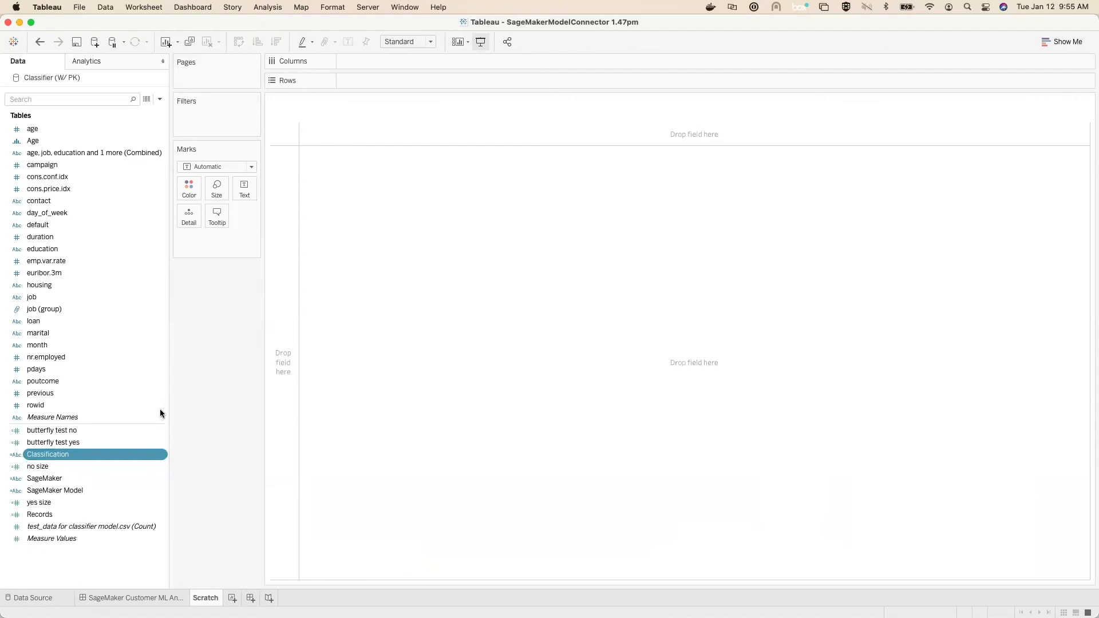
Step: Build a bar chart of record counts with day_of_week on Columns and Count on Rows
double_click(95, 213)
drag(355, 82, 369, 61)
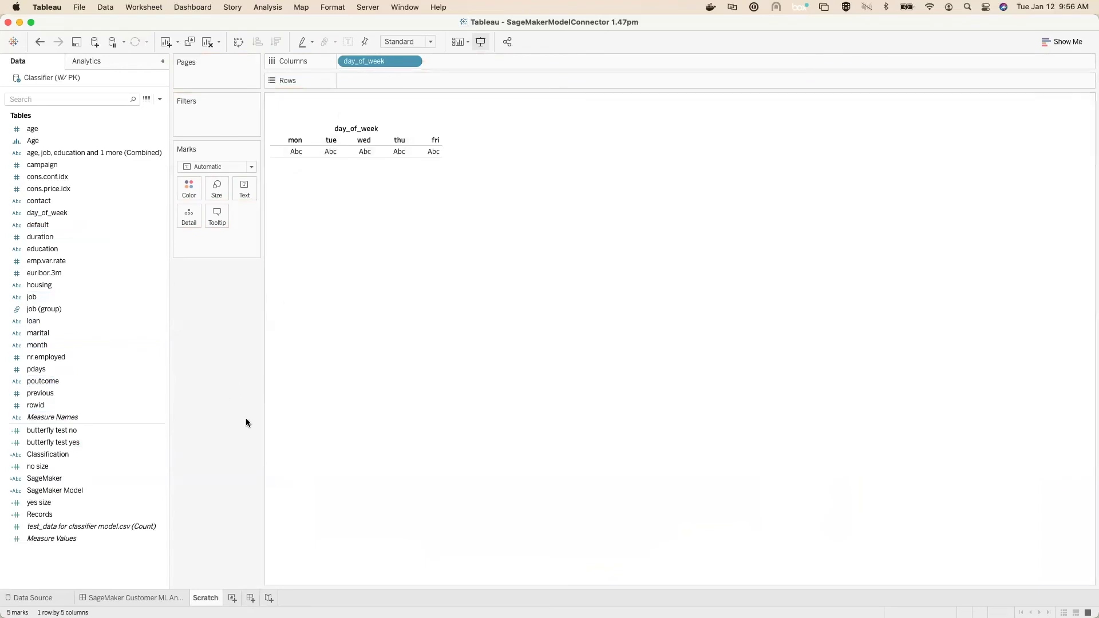
drag(91, 526, 438, 421)
drag(222, 238, 366, 80)
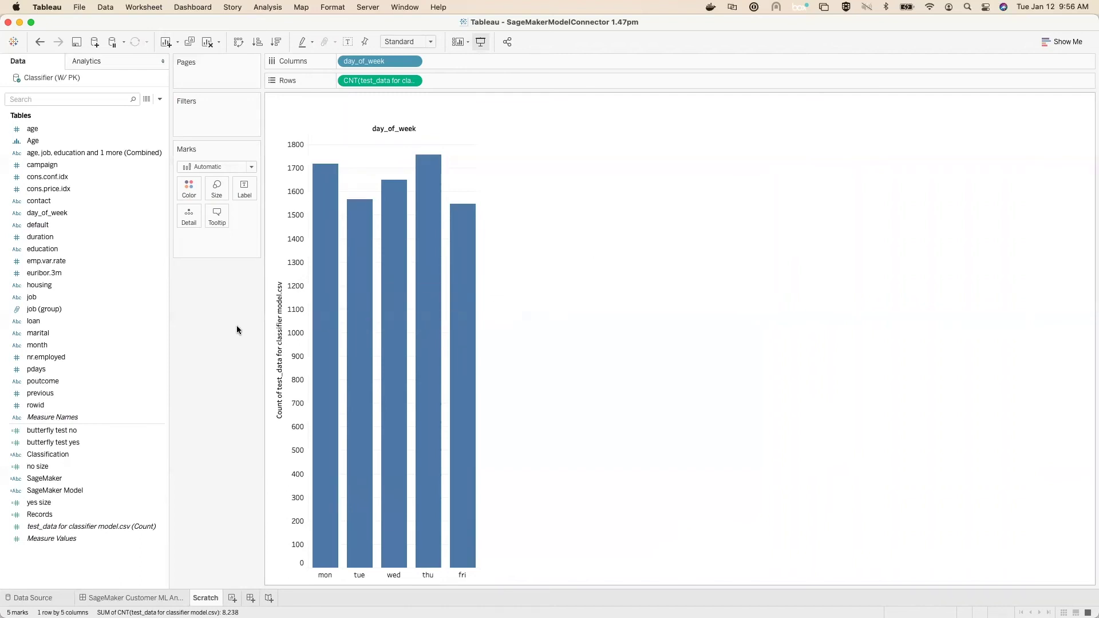
Step: Add rowid to Detail to break each bar into records, then pause automatic updates
click(66, 406)
drag(73, 407, 191, 224)
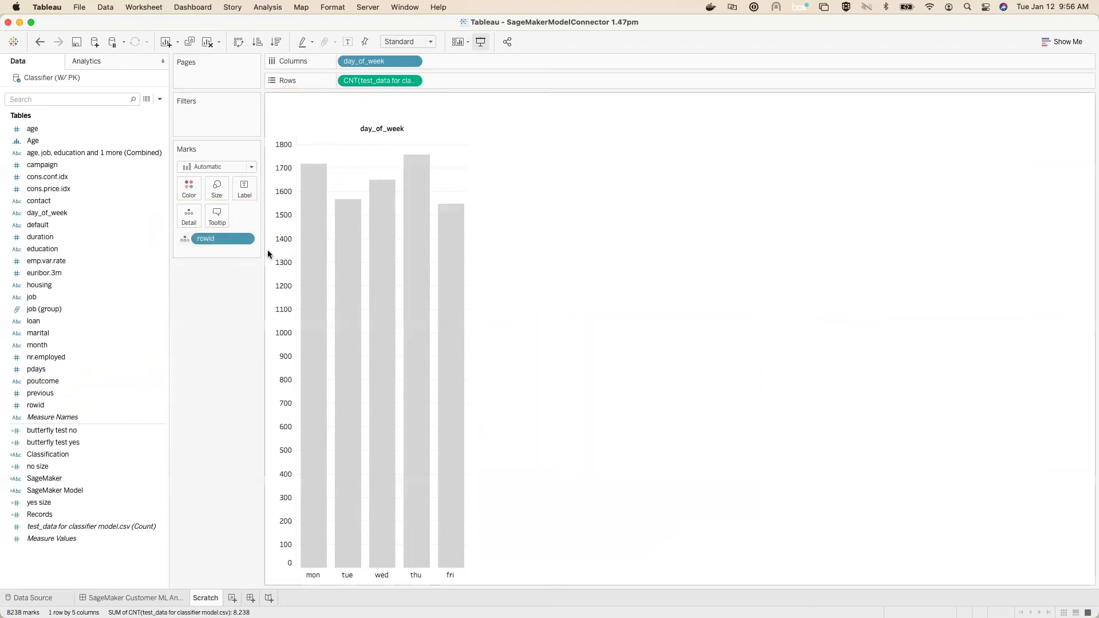
mouse_move(302, 239)
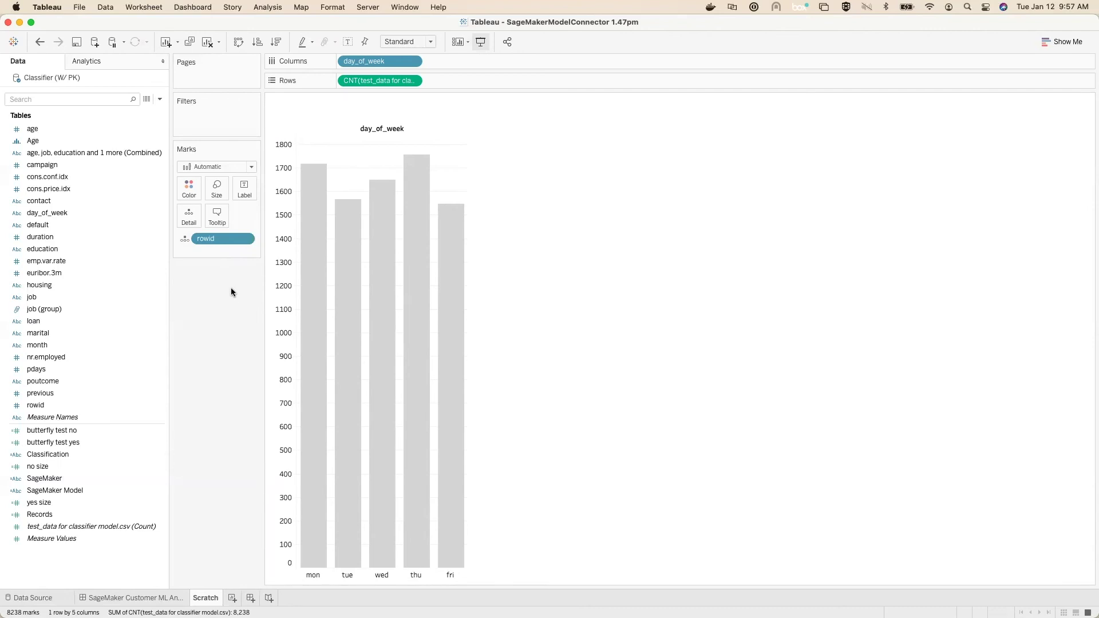
click(112, 42)
Step: Colour the weekday bars by the Classification prediction, computed along rowid only instead of day_of_week
click(61, 455)
drag(61, 457, 188, 191)
right_click(223, 237)
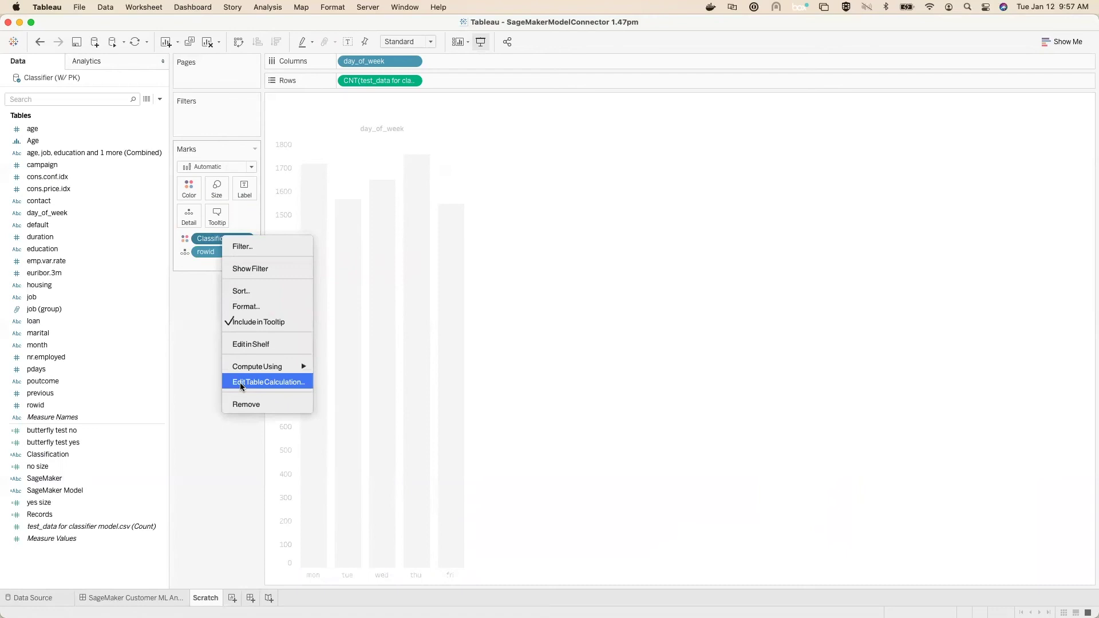
click(241, 382)
click(537, 215)
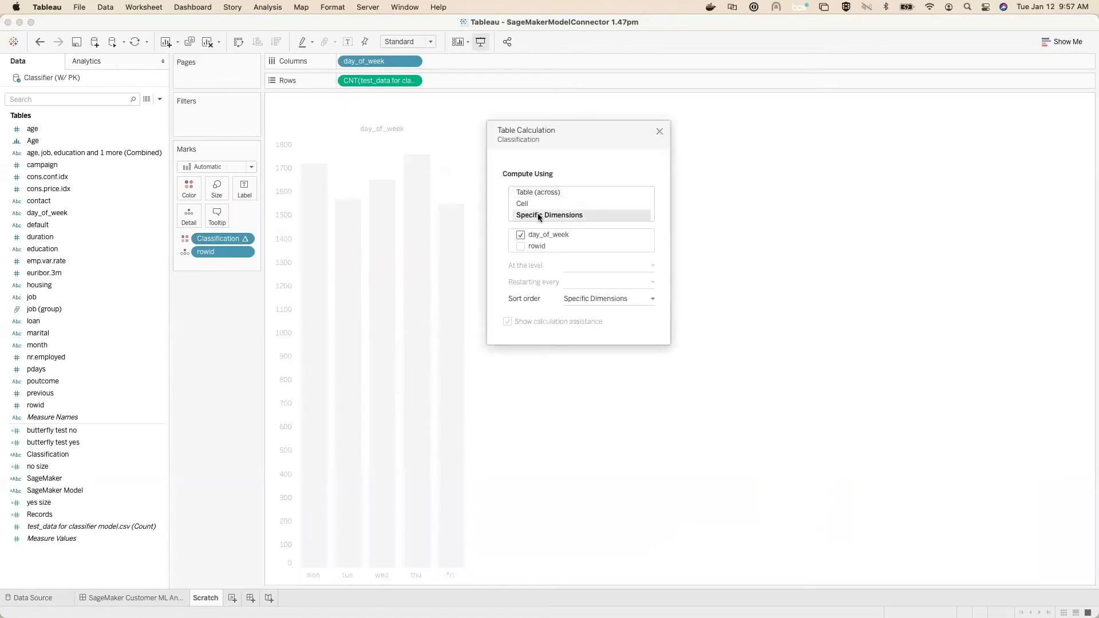
click(520, 234)
click(521, 246)
key(Escape)
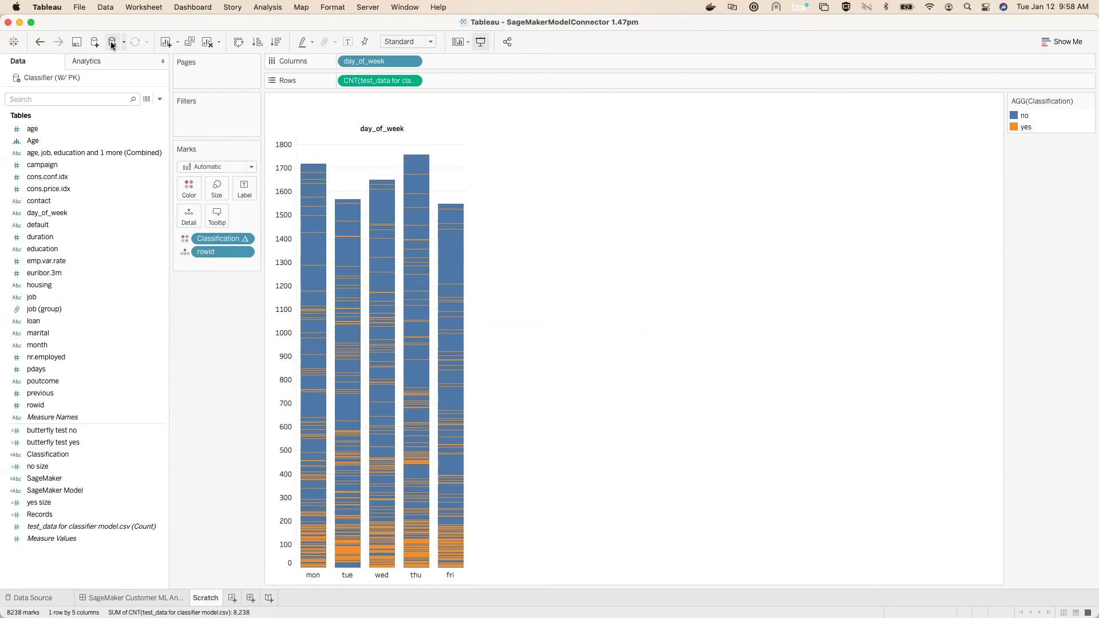
right_click(209, 243)
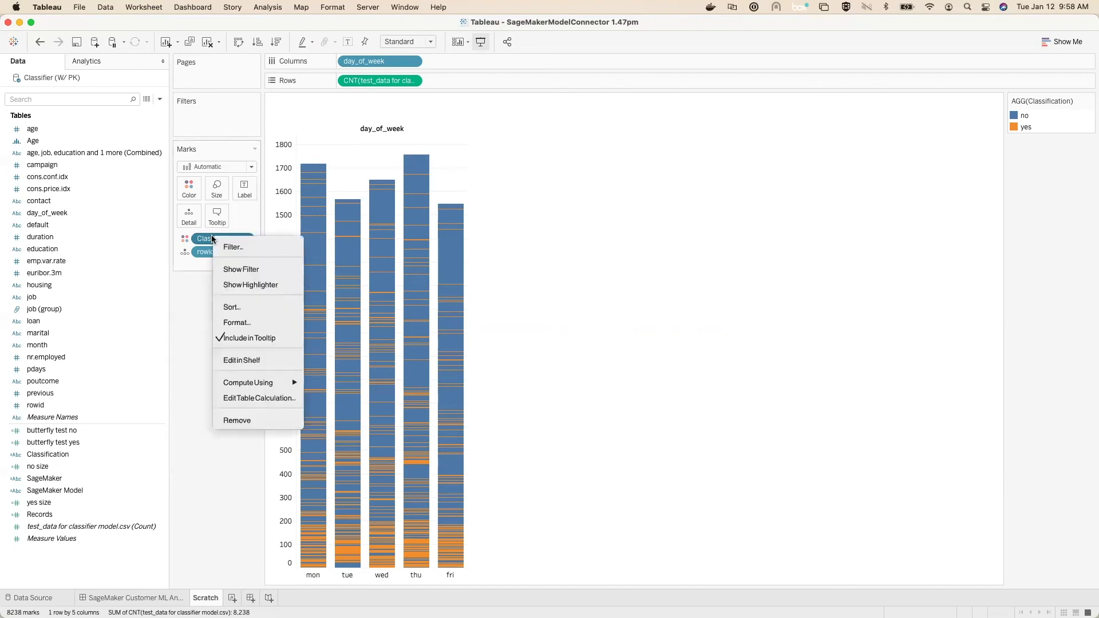
Step: Give the Classification field a manual sort order
click(229, 308)
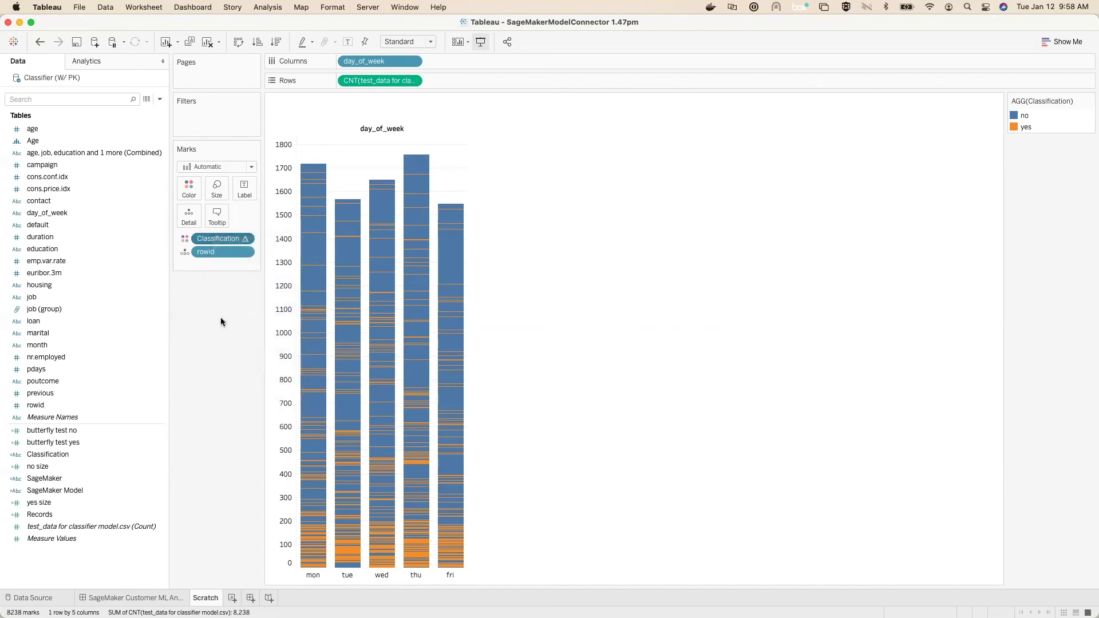
click(507, 328)
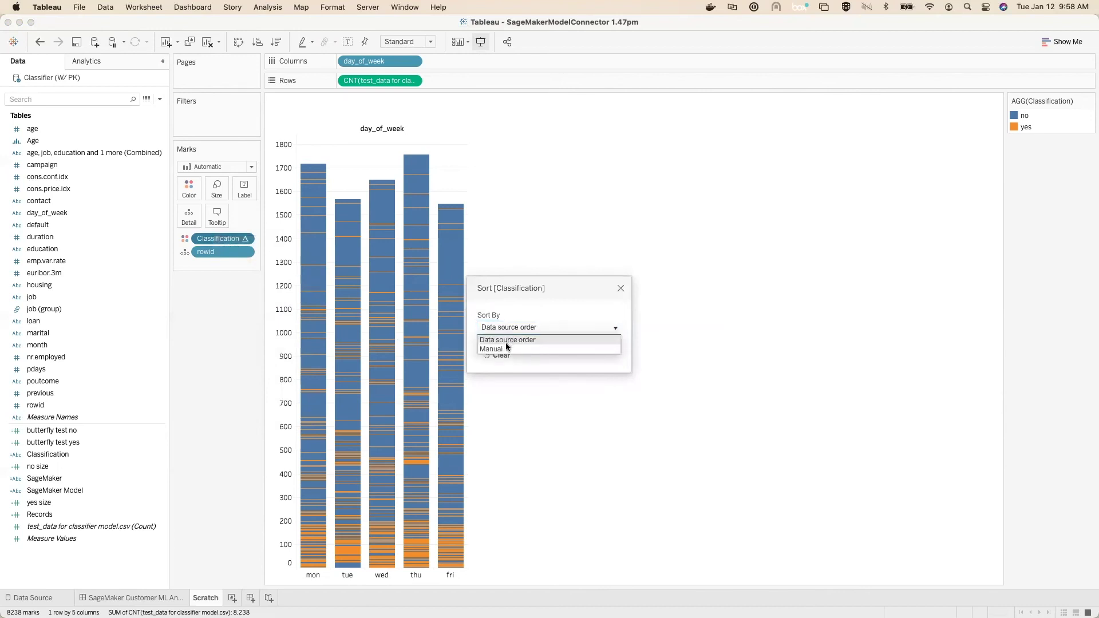
click(507, 348)
click(270, 44)
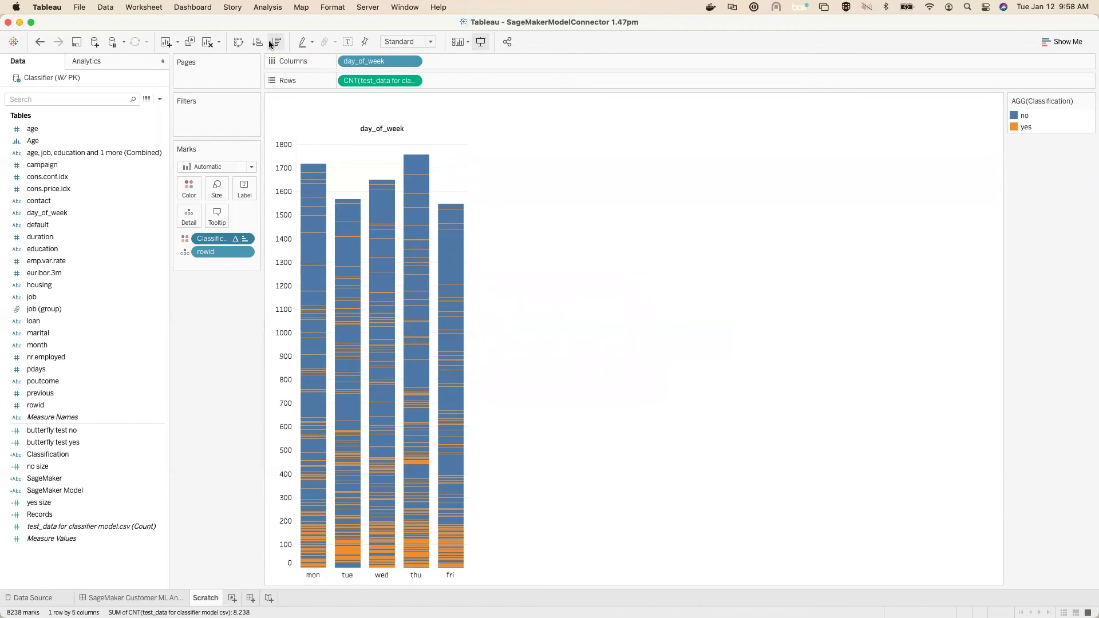
Step: Keep day_of_week and move Classification onto Rows, giving 'no' and 'yes' separate rows of bars
drag(376, 63, 222, 348)
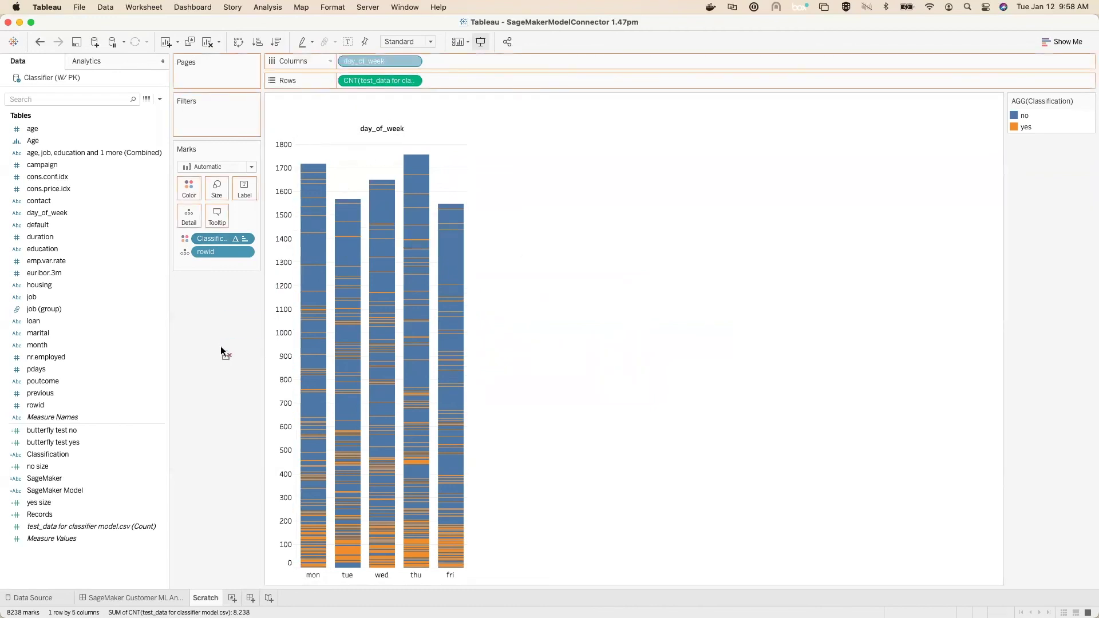
drag(223, 342, 230, 350)
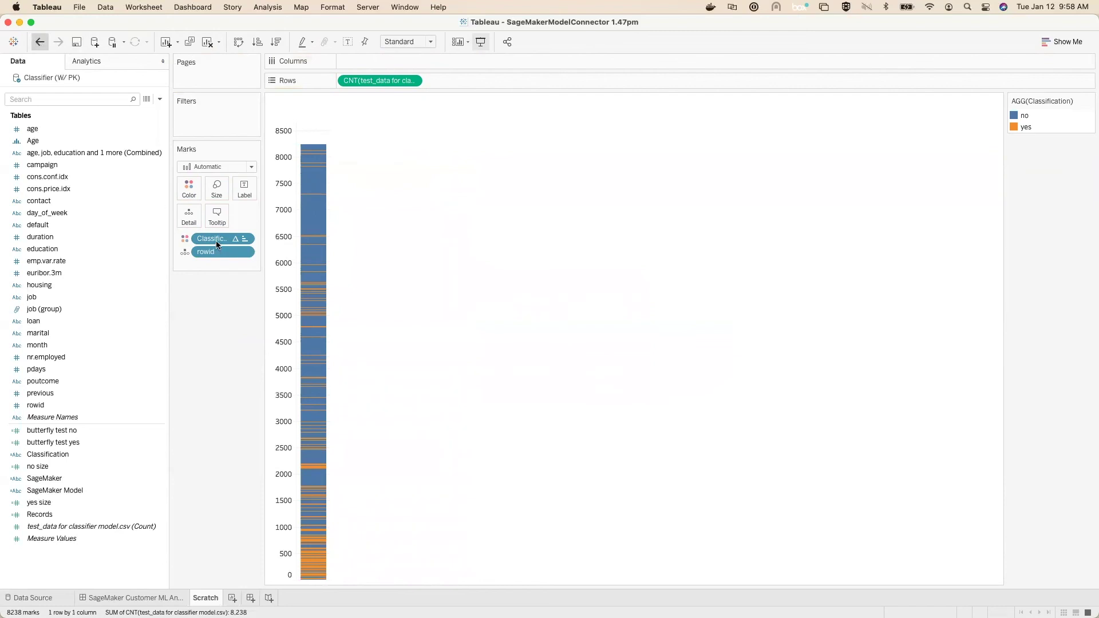
key(super+z)
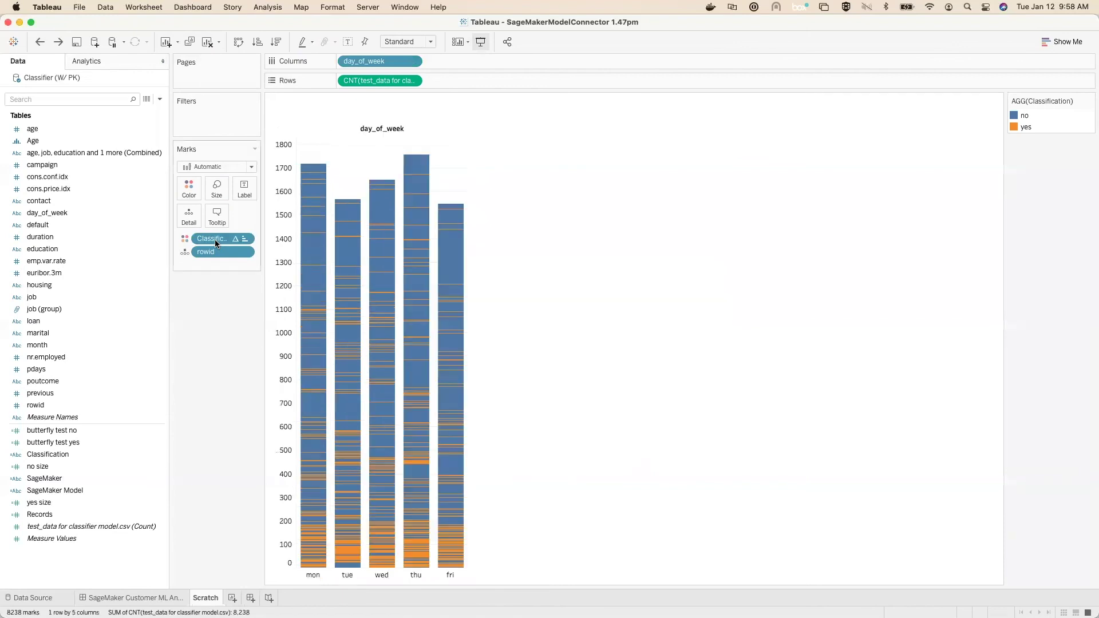
drag(215, 239, 358, 82)
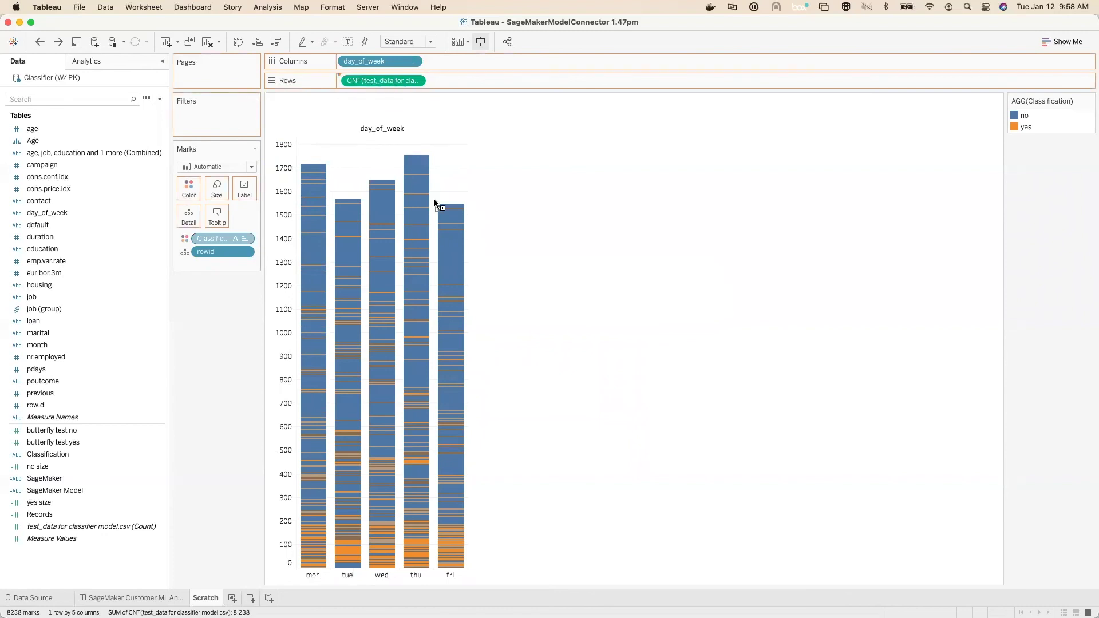
drag(434, 212, 450, 216)
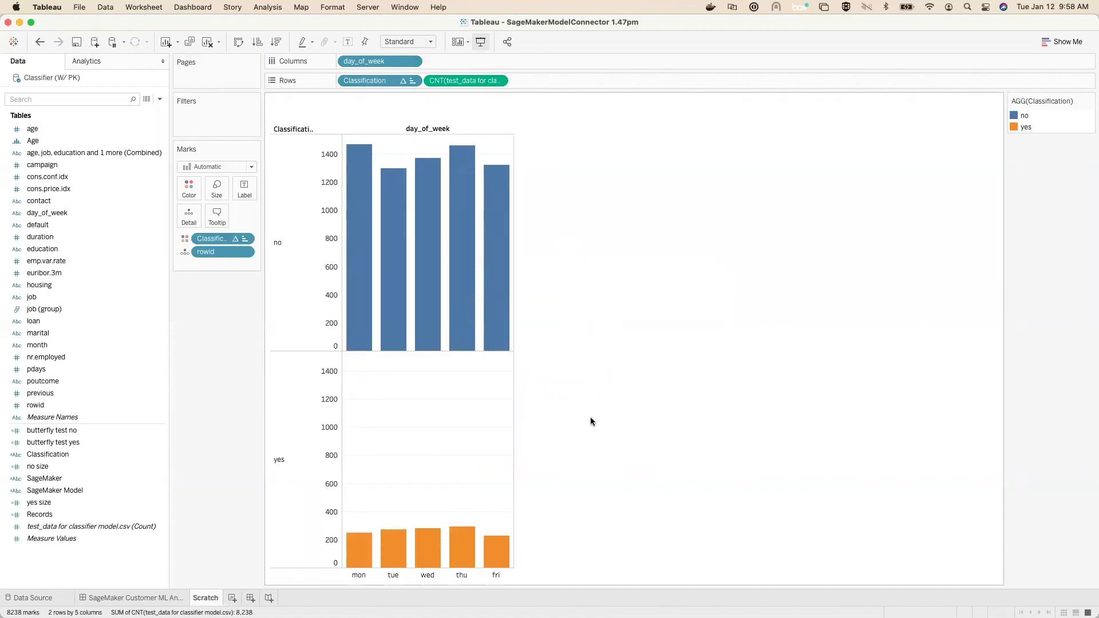
mouse_move(456, 540)
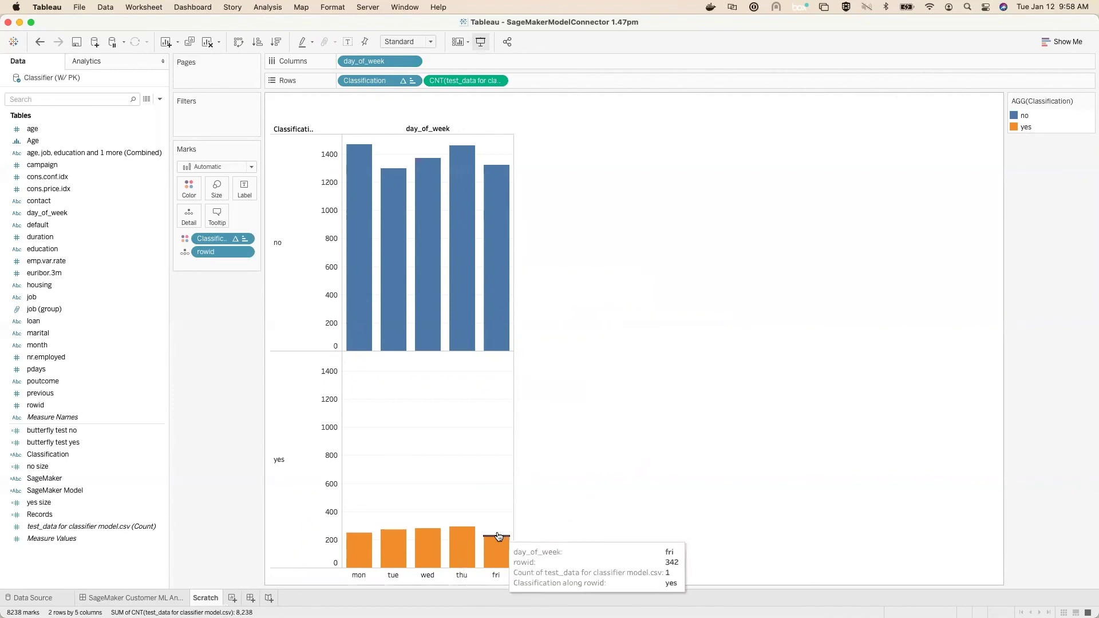
Step: Check the yes bars' tooltips, then switch to the SageMaker Customer ML Analysis dashboard
mouse_move(394, 547)
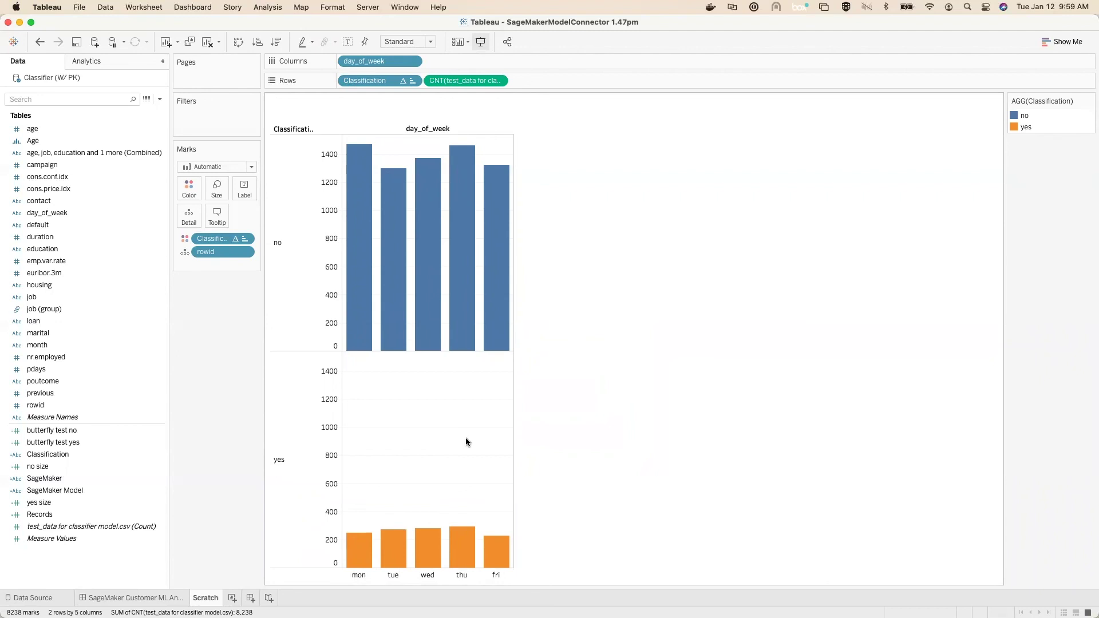
click(131, 597)
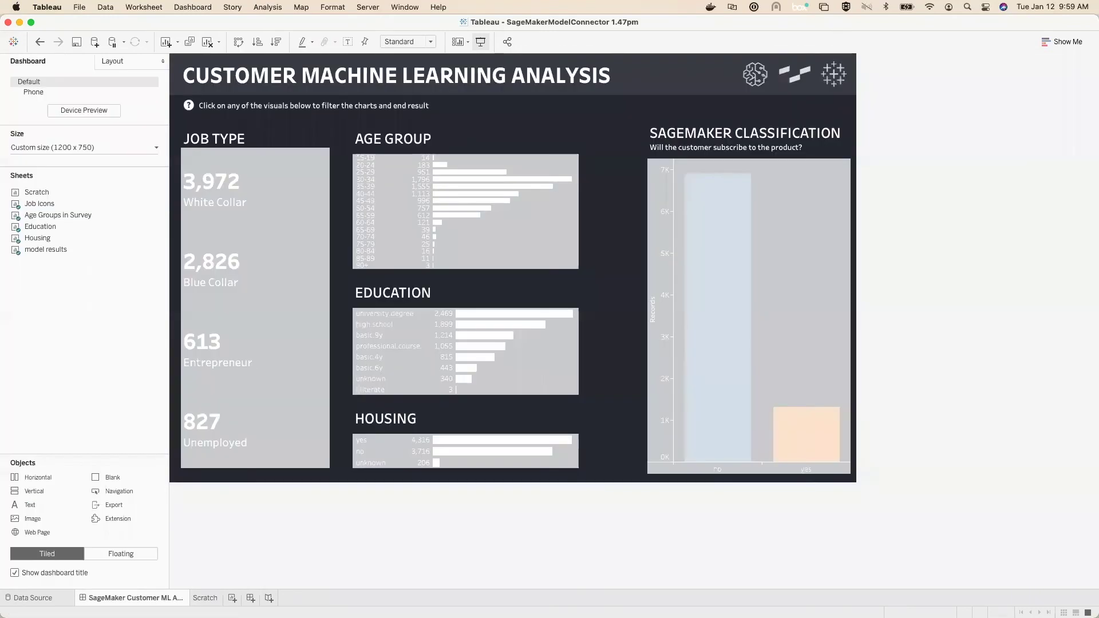